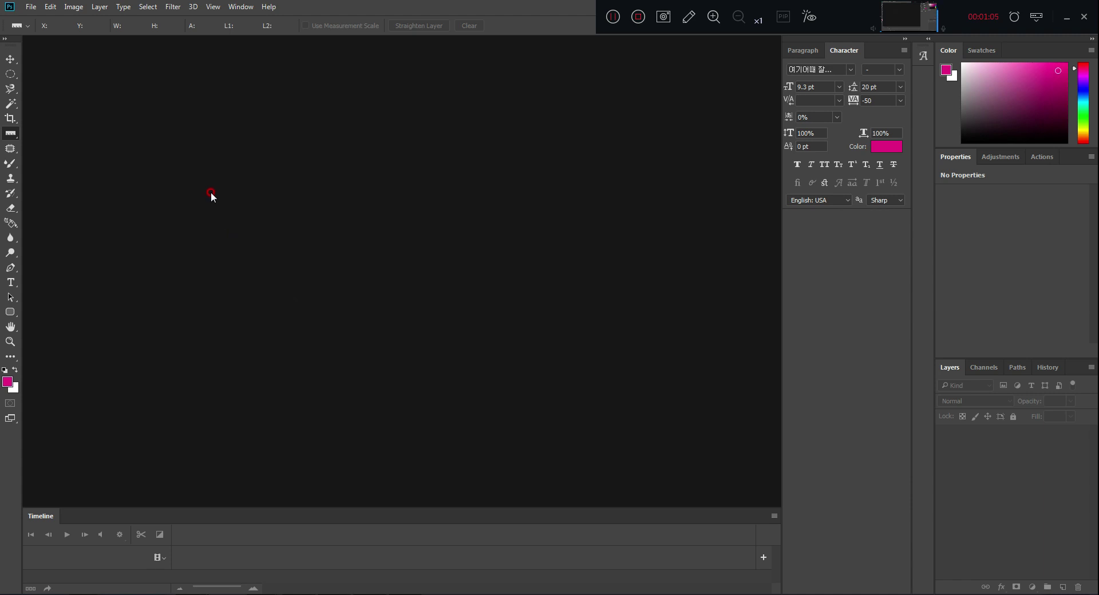
- Start opening an image and browse to the AI교육 folder on Elements (G:)
left_click(31, 7)
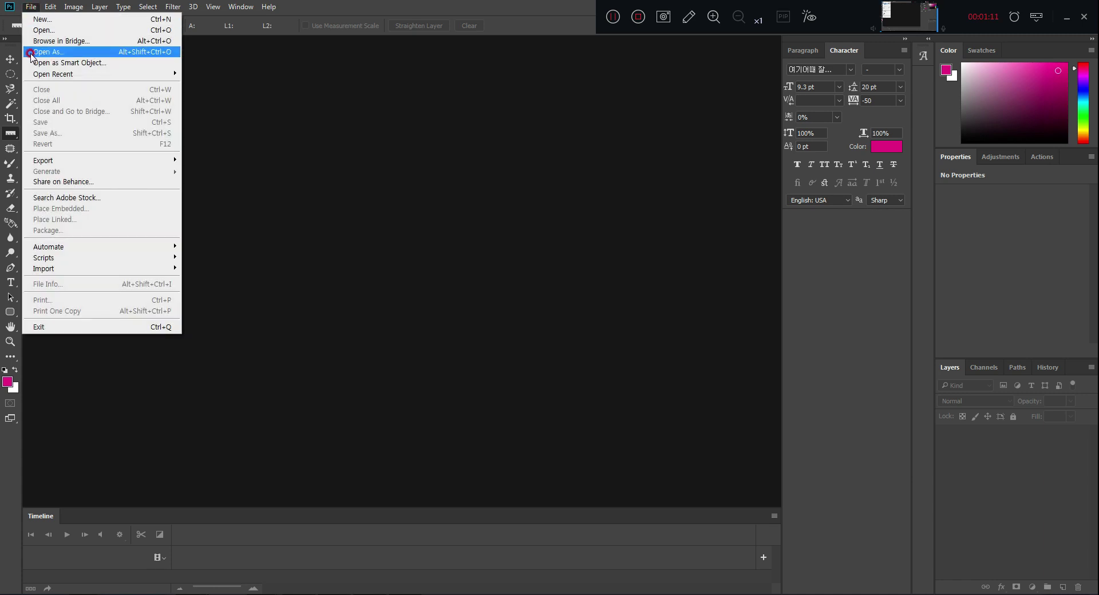
left_click(92, 30)
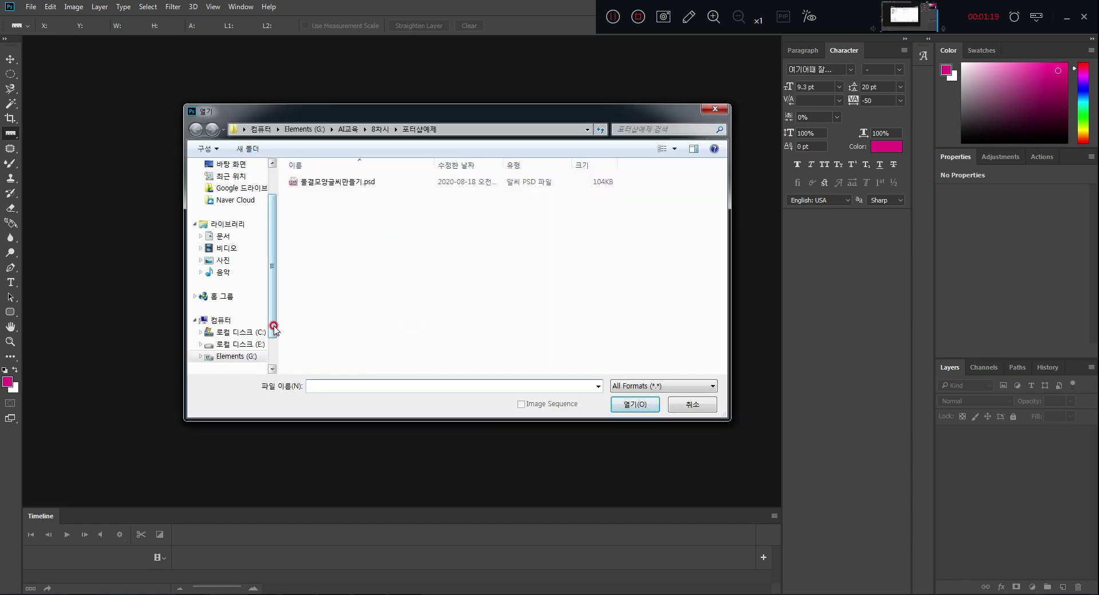
left_click(231, 344)
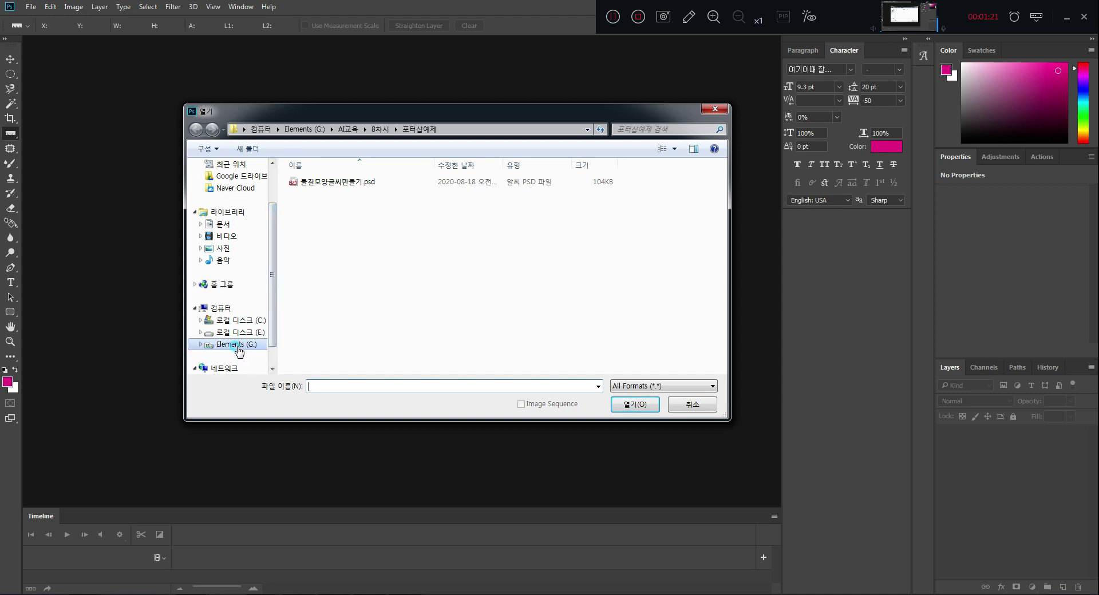
double_click(344, 290)
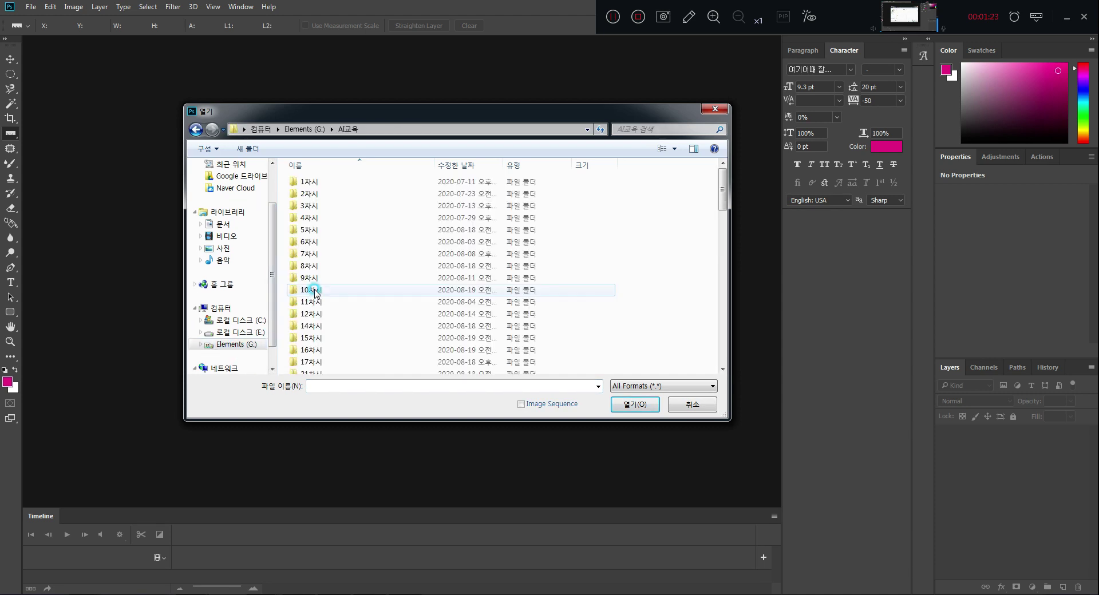
scroll(338, 291, "down", 4)
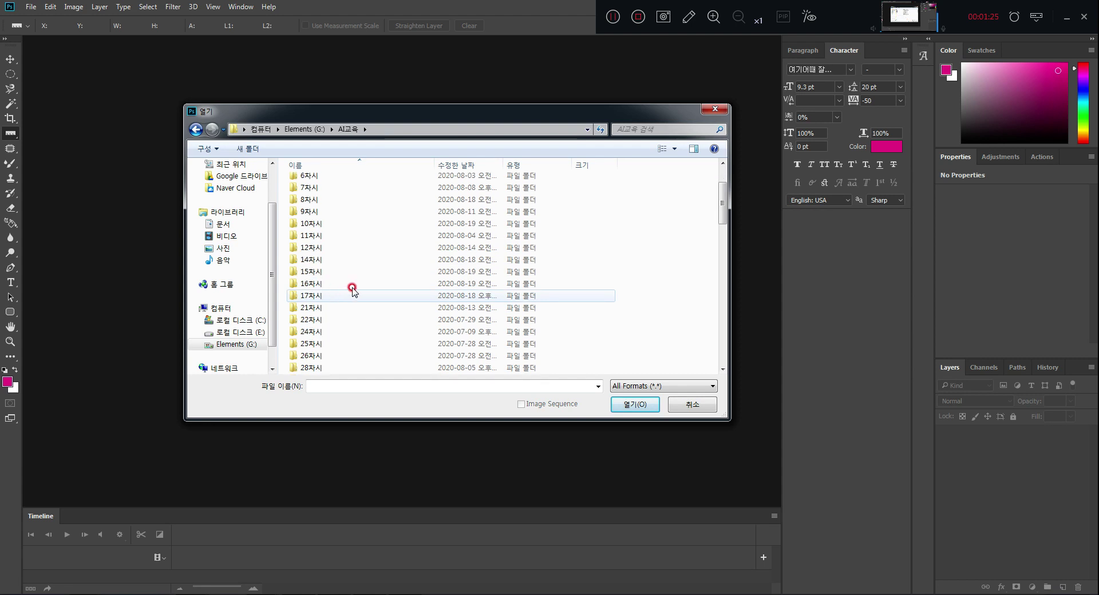
scroll(353, 290, "down", 2)
scroll(353, 290, "down", 3)
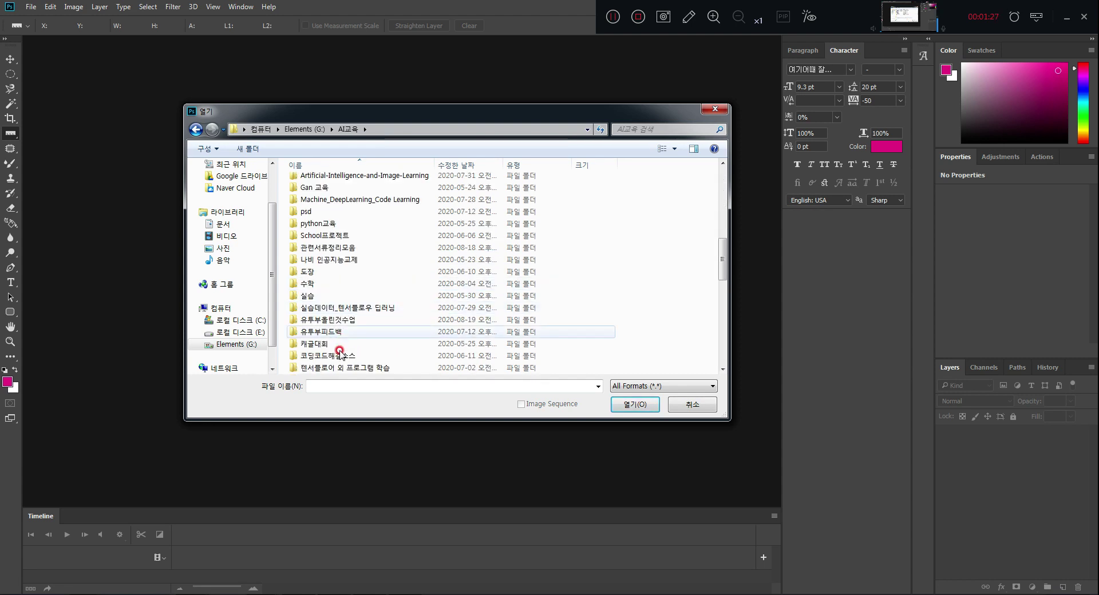
- Open A_girl_with_pearl_earrings.jpg from 유투부올린것수업 > 인공지능영상수업 > 사운드및 영상자료
double_click(343, 320)
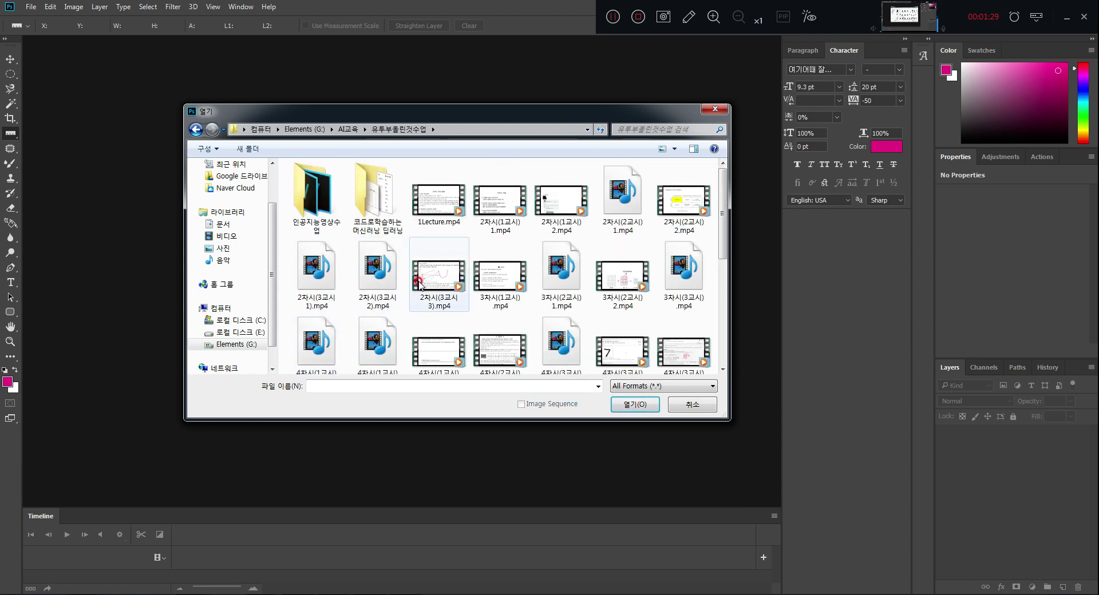
left_click(330, 212)
double_click(331, 212)
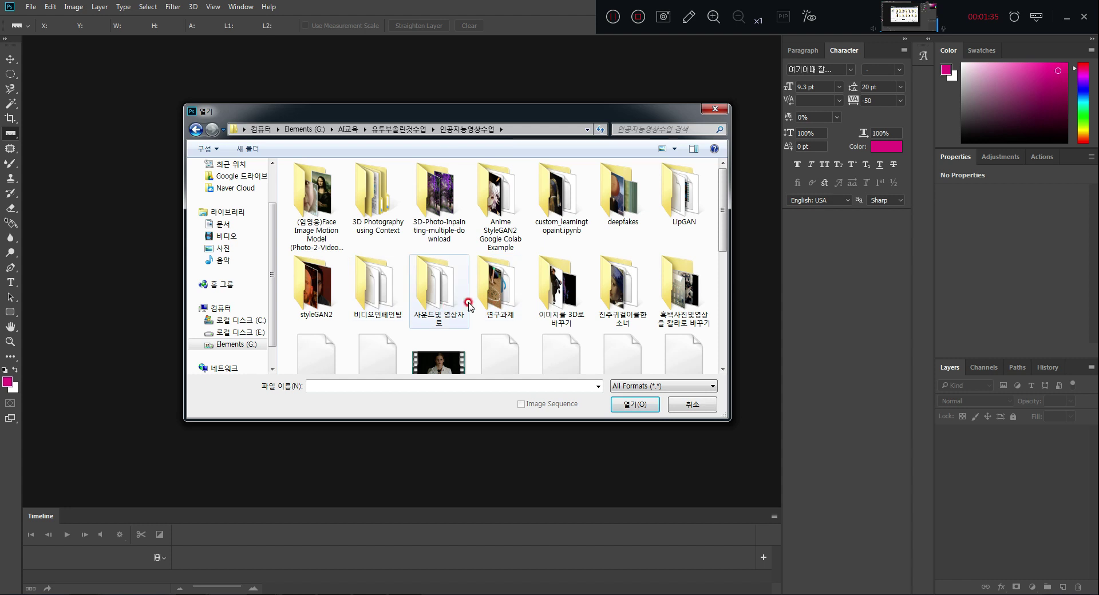
double_click(438, 289)
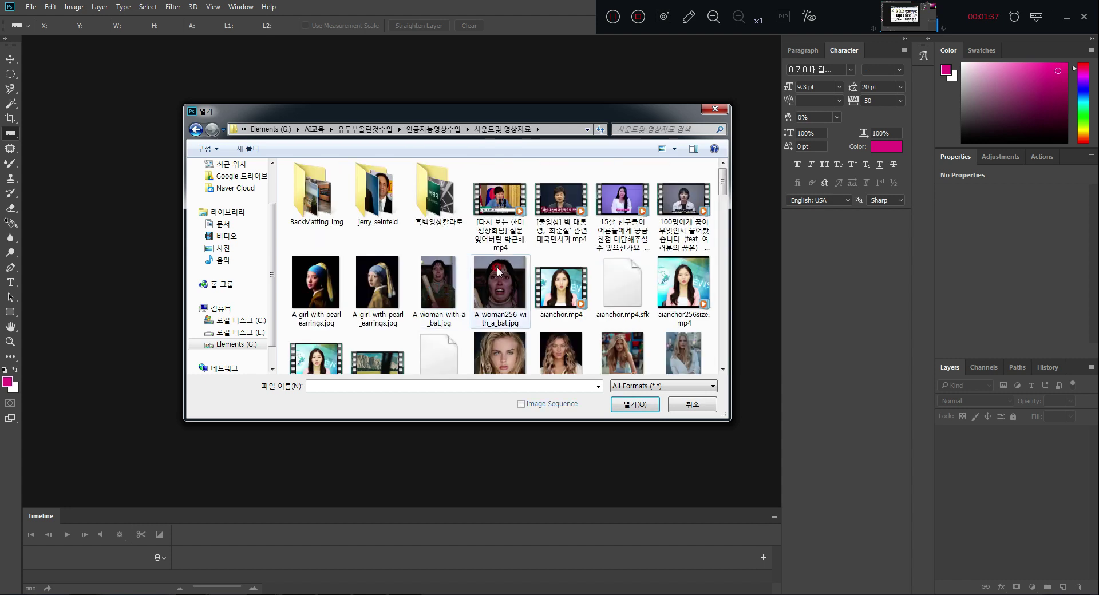
scroll(669, 279, "down", 1)
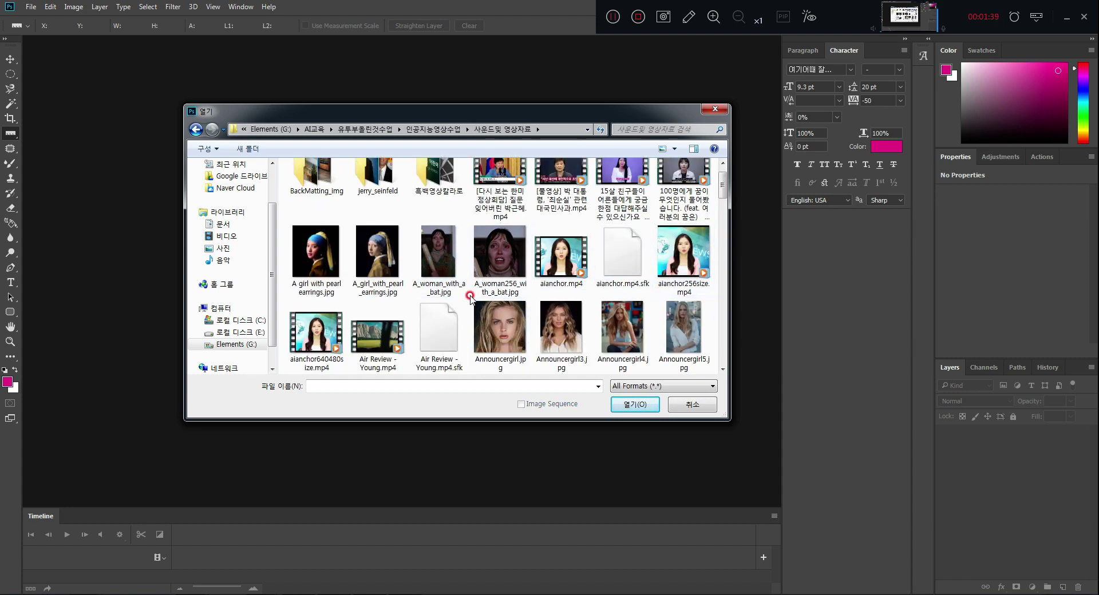
left_click(385, 262)
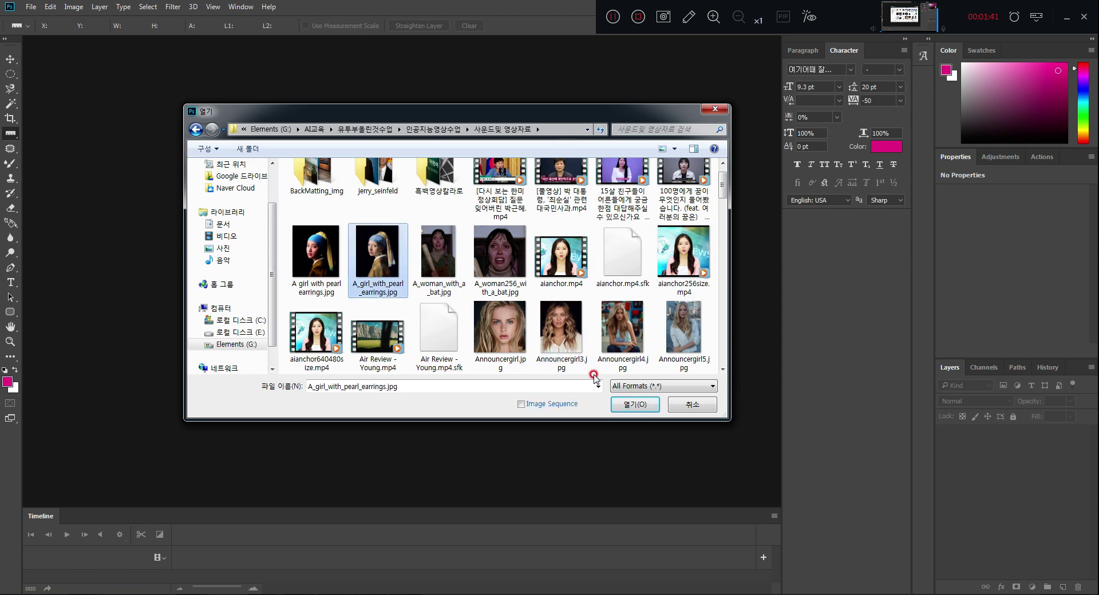
left_click(629, 403)
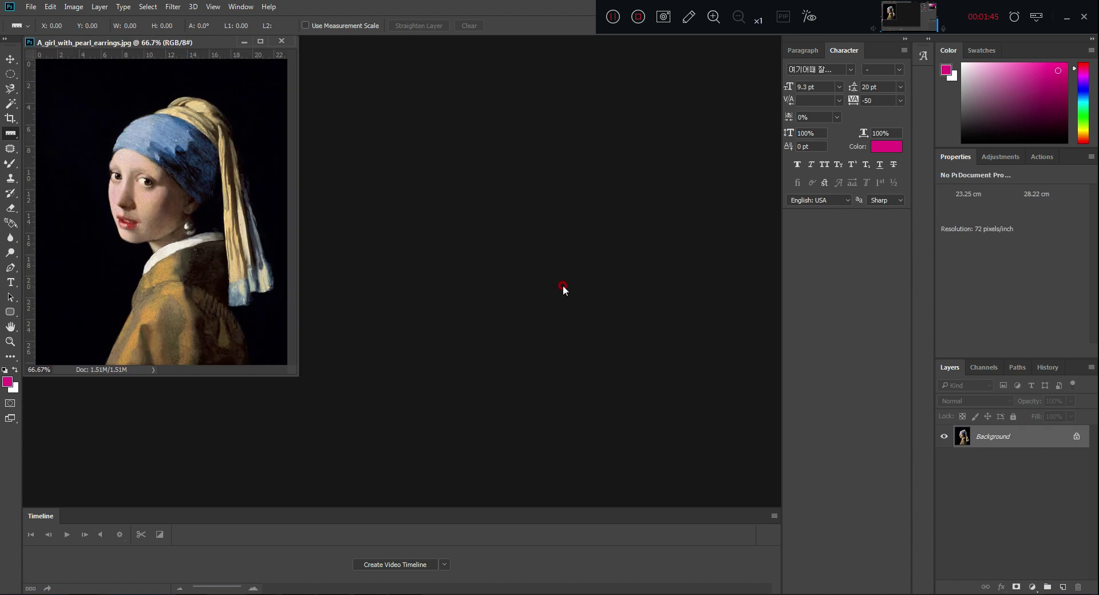
- Centre the painting's window in the workspace and bring up the New Document settings
left_click_drag(164, 44, 304, 93)
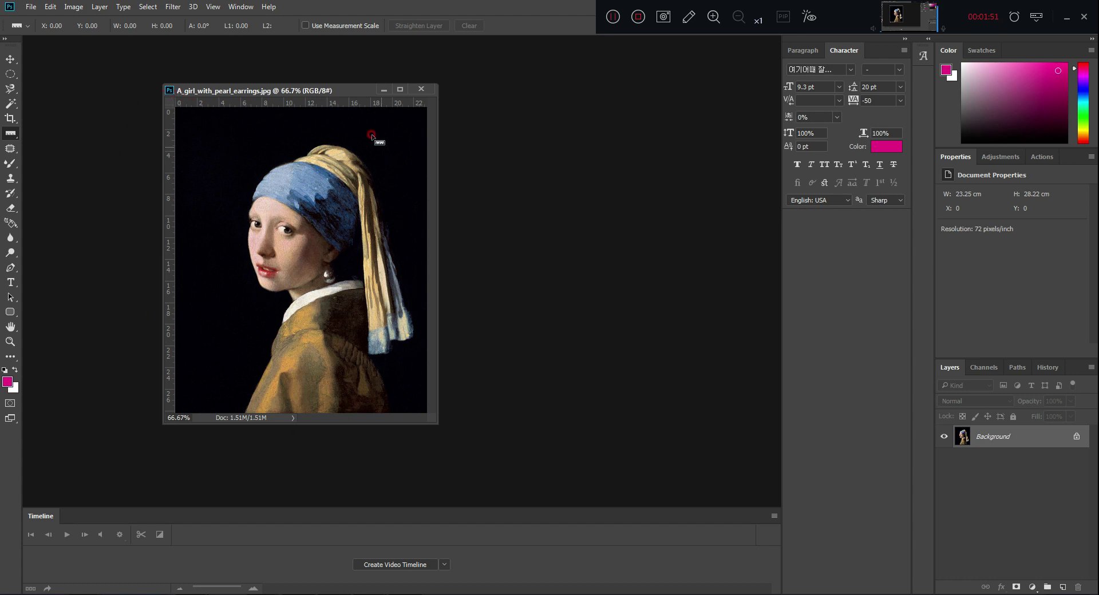
left_click(30, 6)
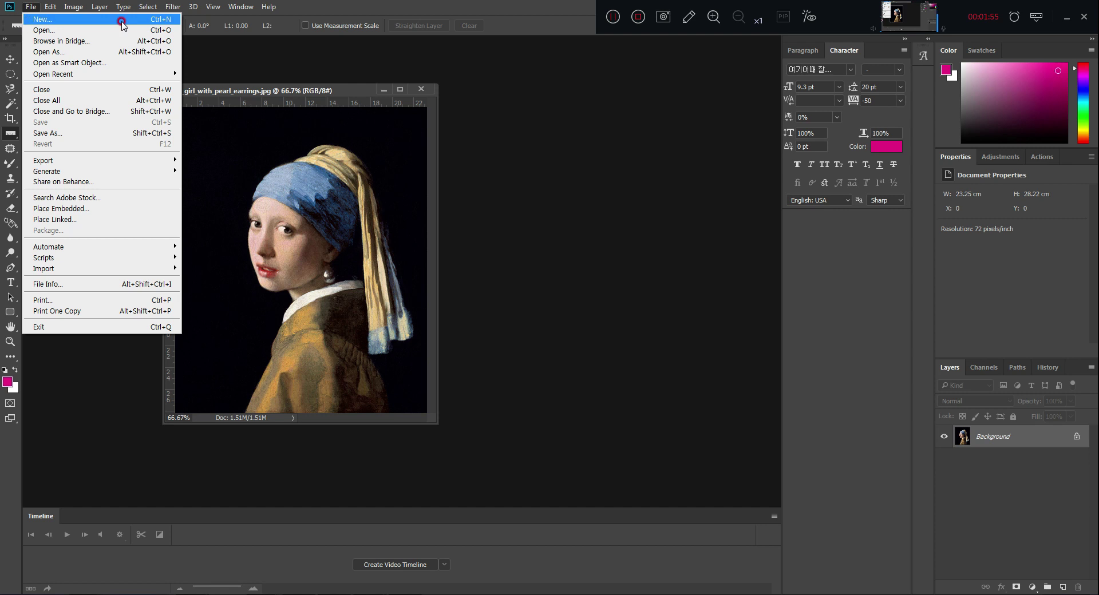
left_click(74, 20)
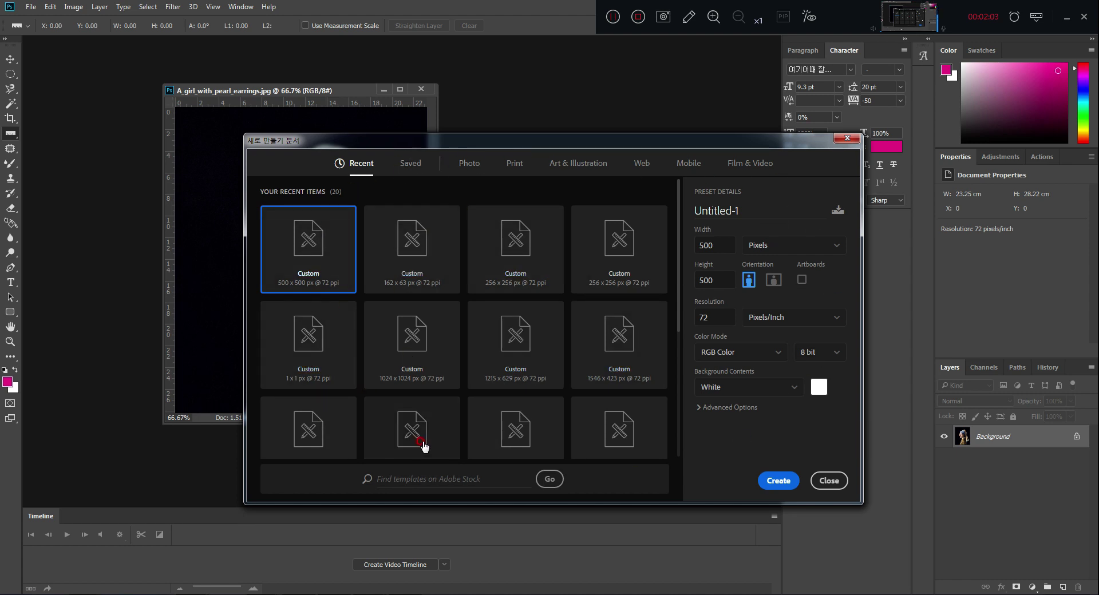
double_click(713, 245)
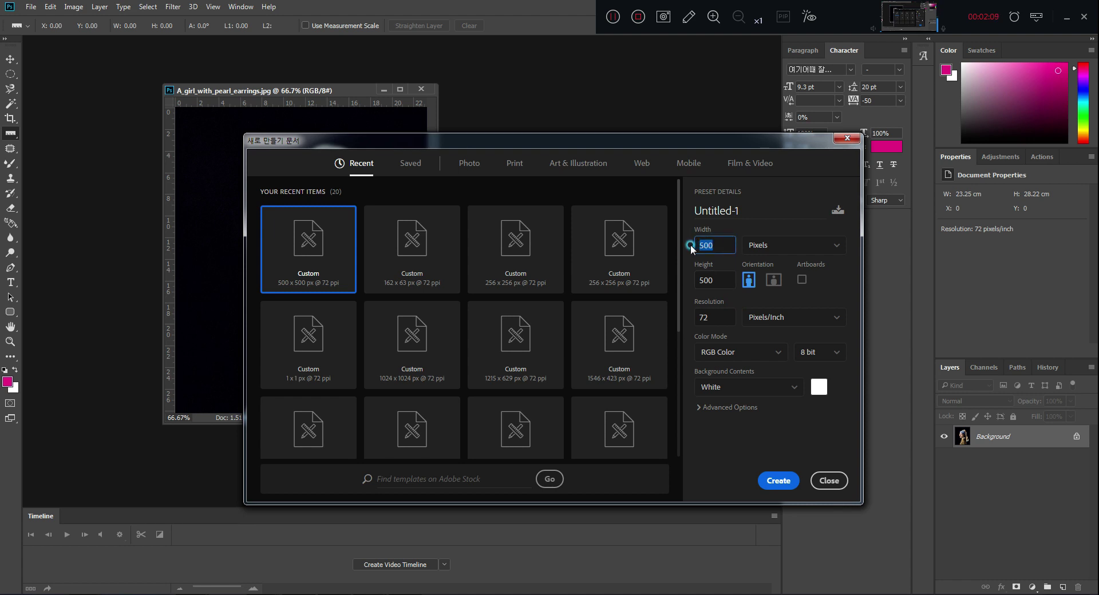
double_click(710, 280)
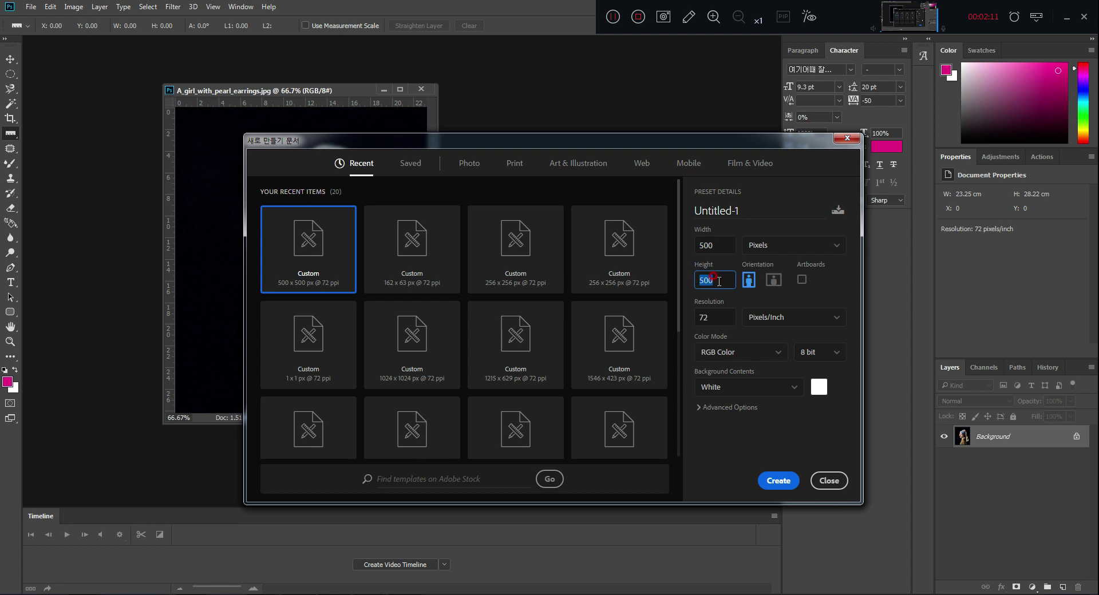
left_click(713, 278)
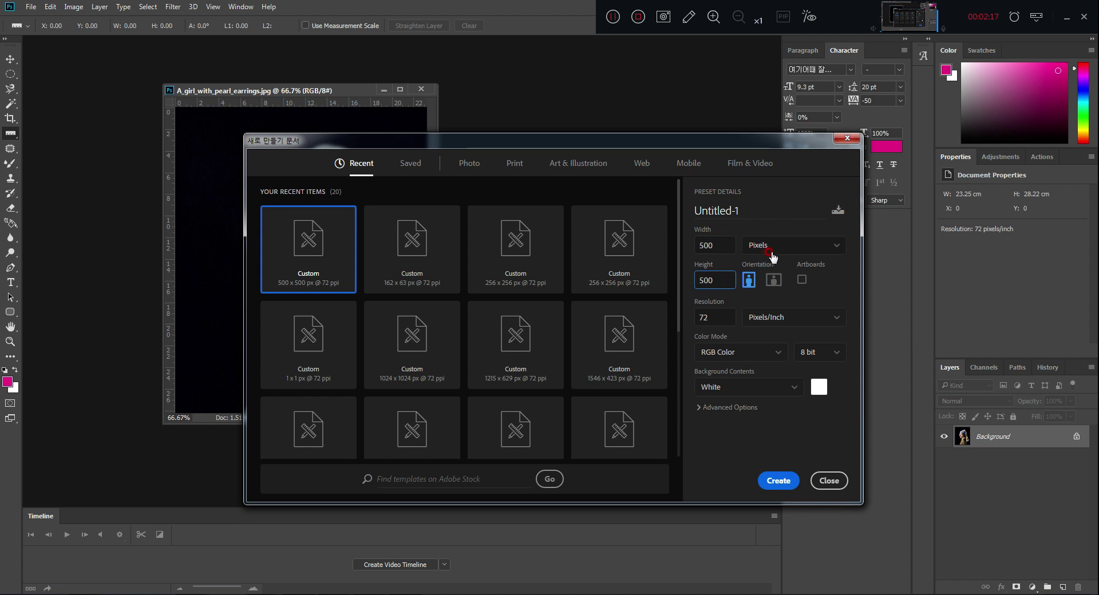
left_click(833, 248)
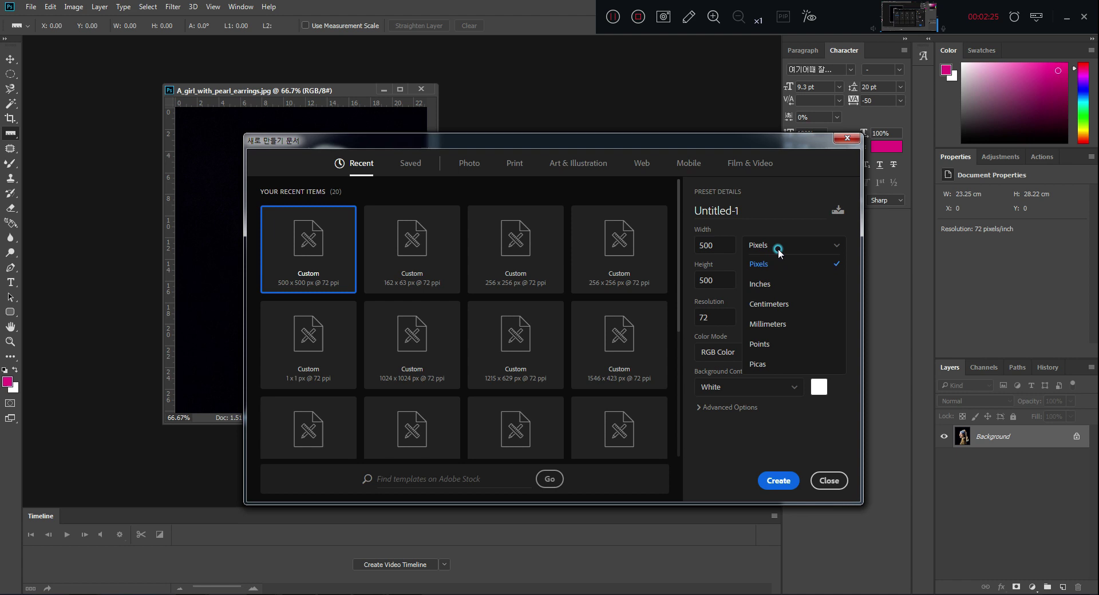
left_click(776, 262)
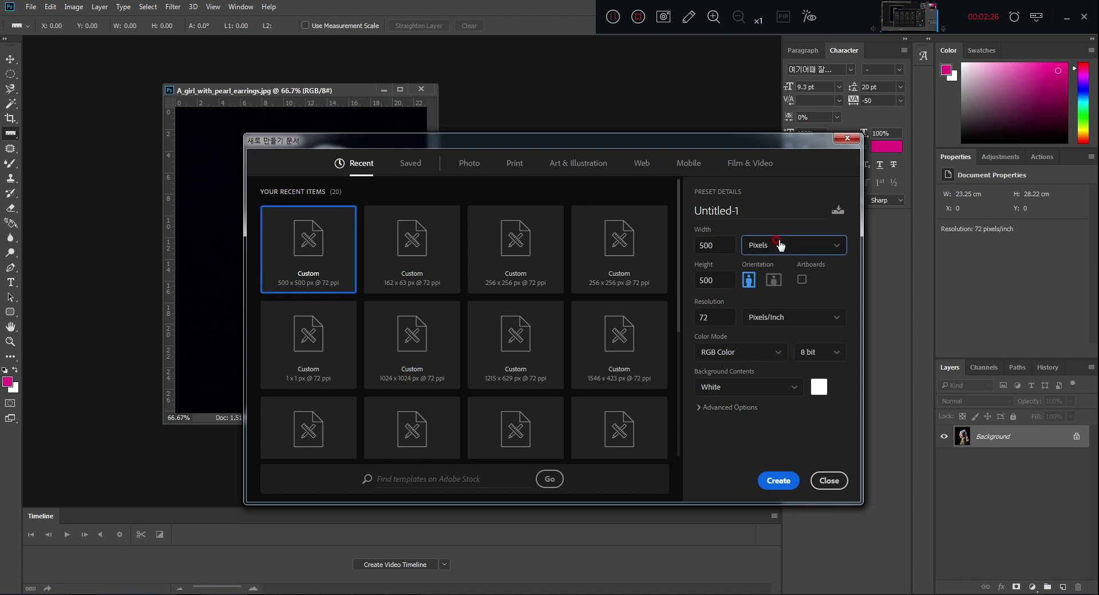
double_click(719, 317)
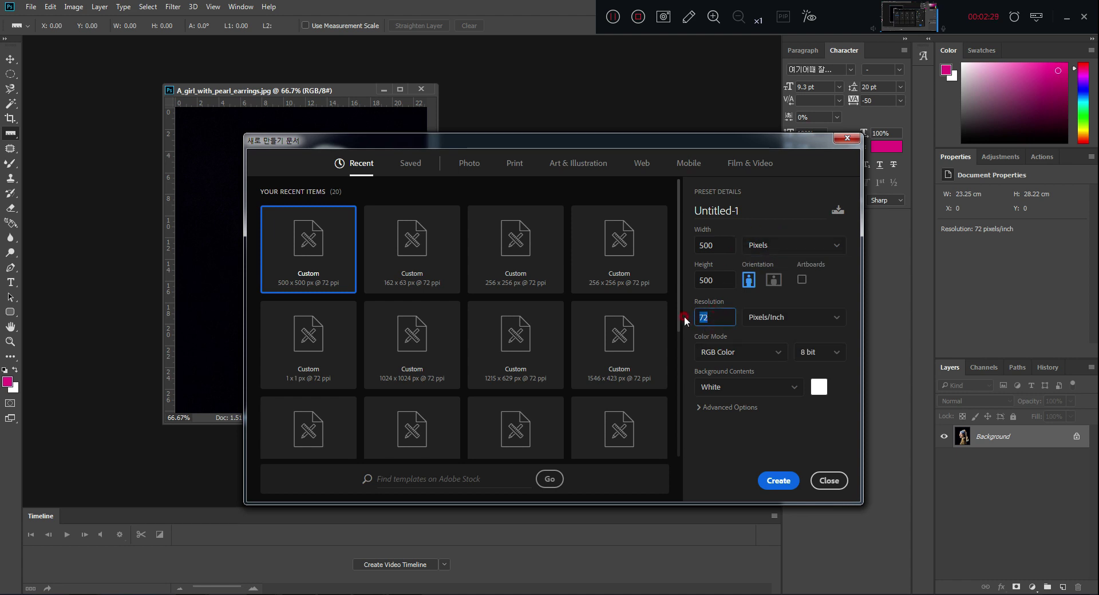
double_click(702, 314)
left_click(743, 367)
left_click(760, 358)
left_click(764, 357)
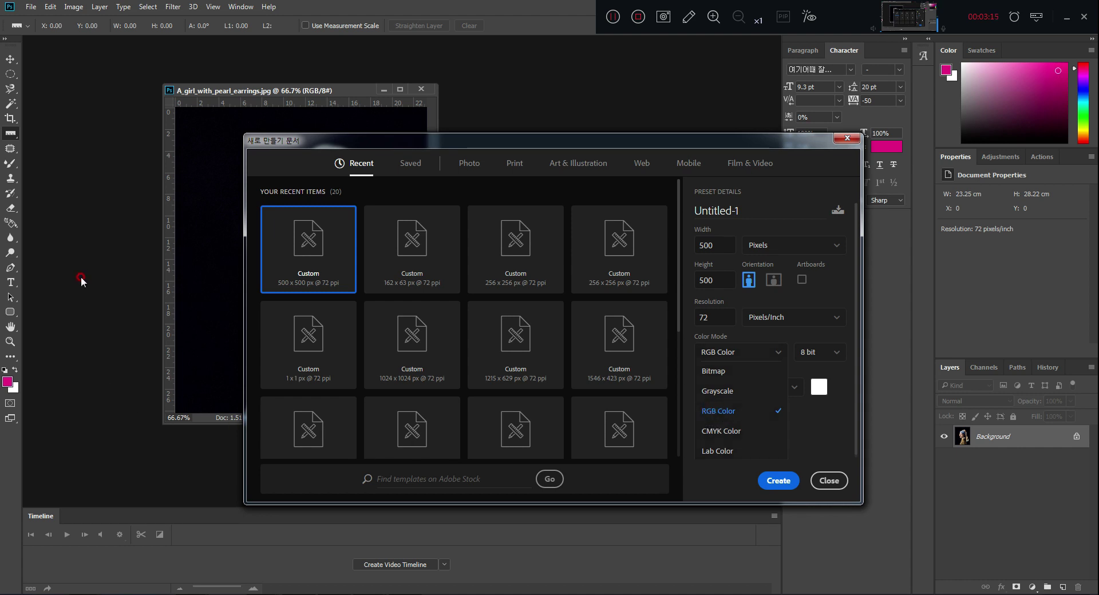
left_click(946, 483)
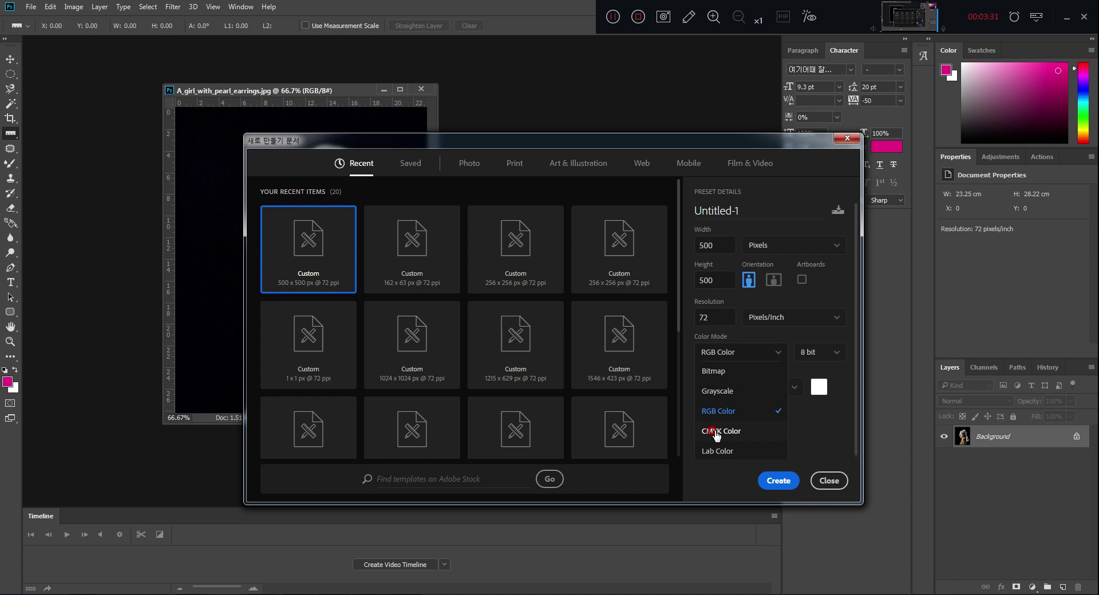
left_click(735, 419)
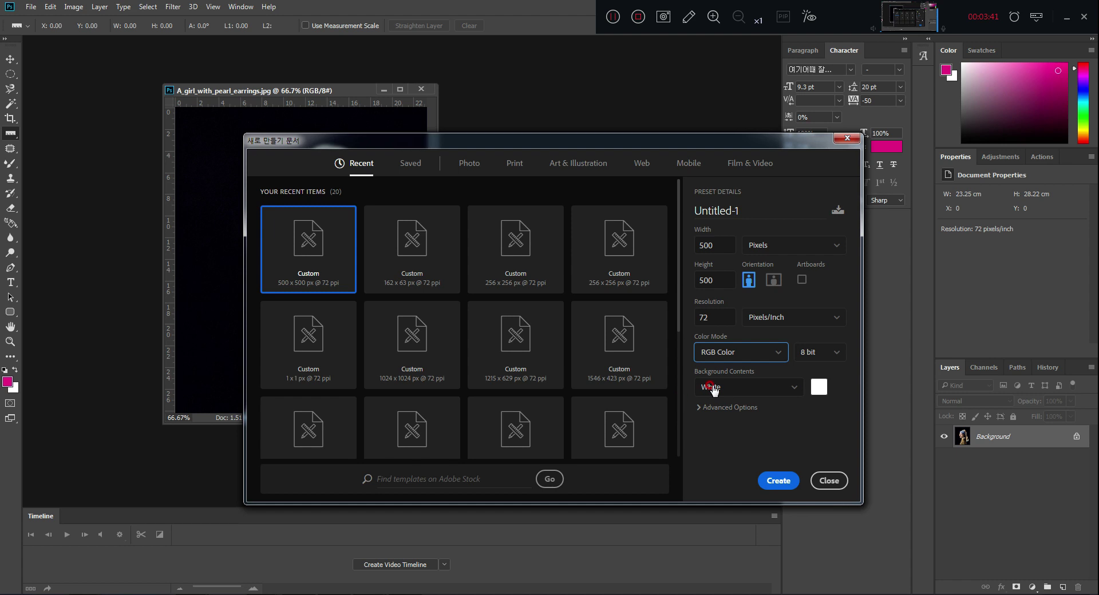
left_click(835, 390)
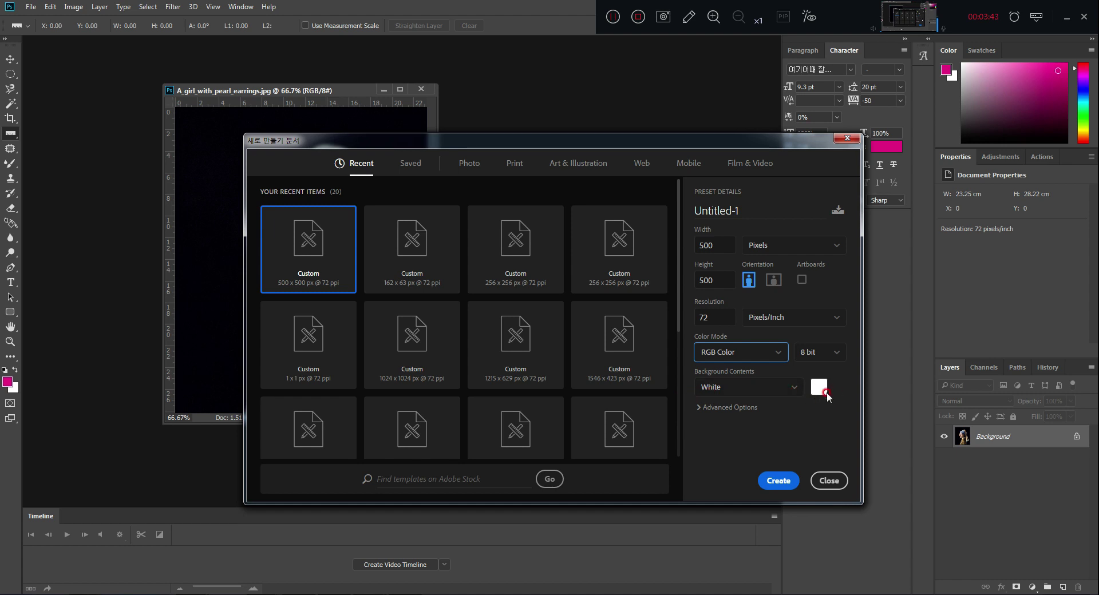
left_click(817, 388)
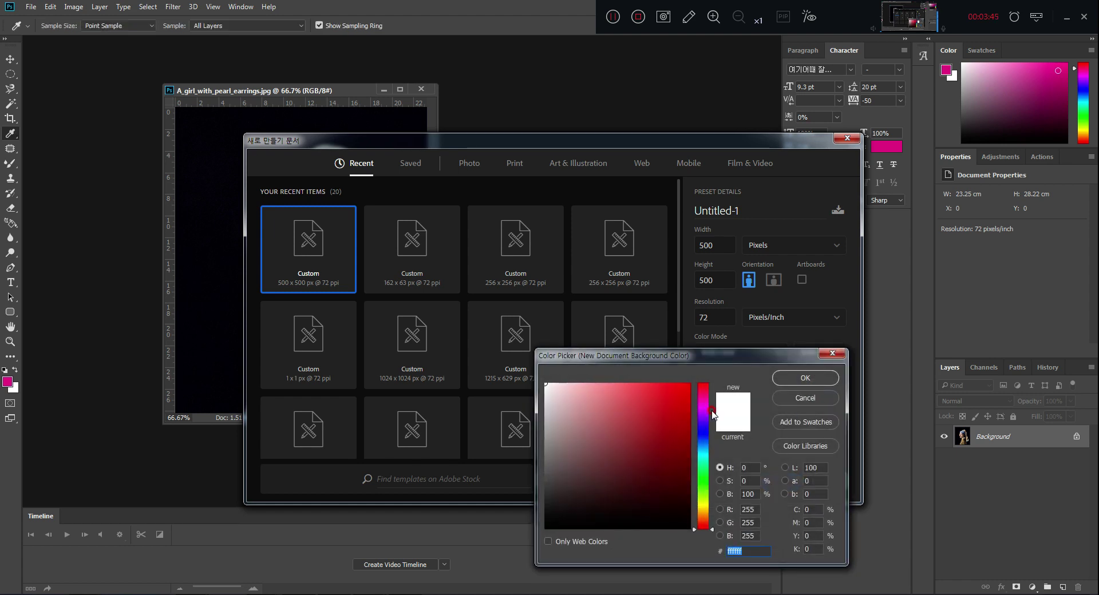
left_click(789, 399)
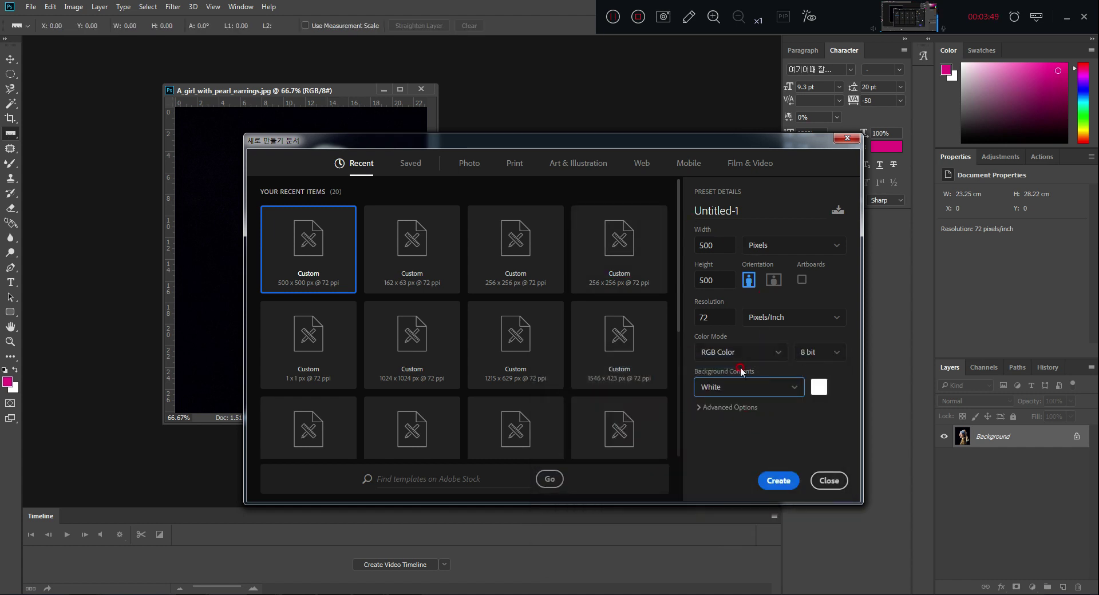
left_click(779, 479)
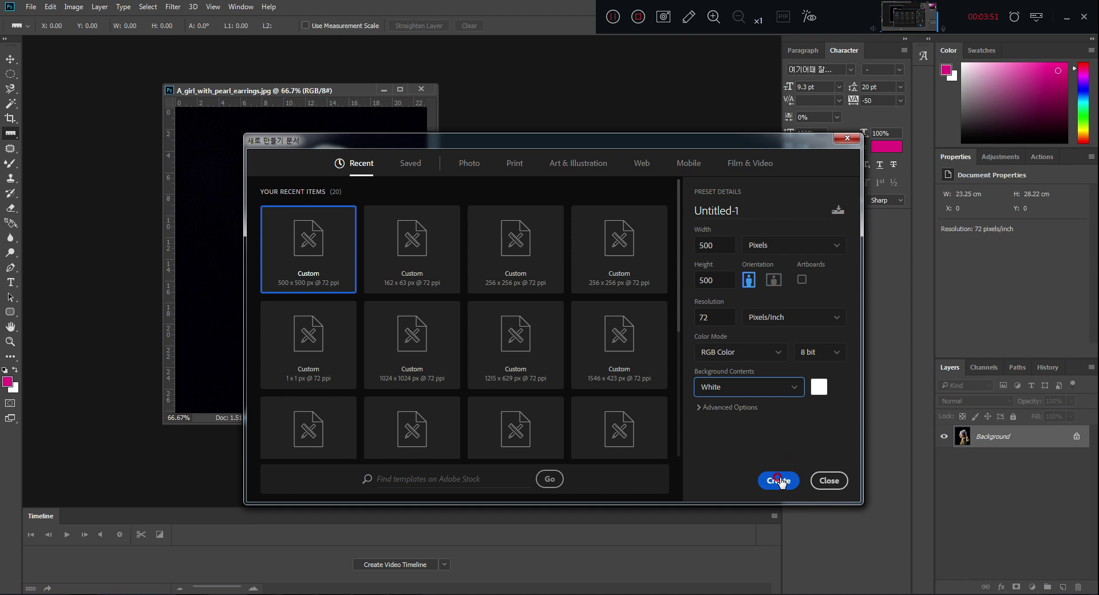
- Create the 500 × 500 px Untitled-1 document, then move and enlarge its window
left_click(775, 480)
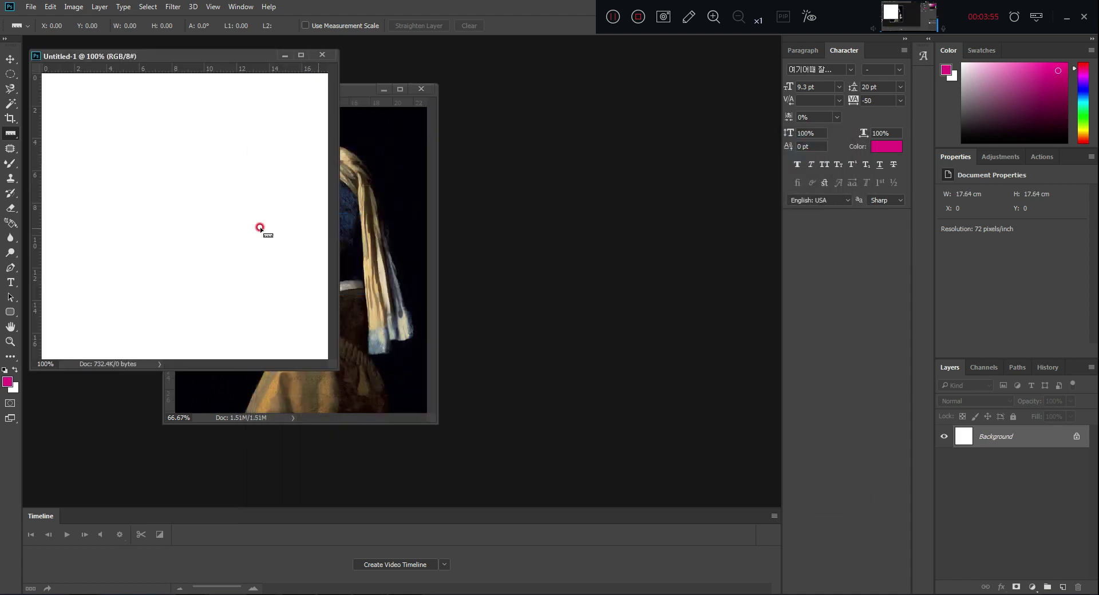
left_click_drag(162, 56, 517, 92)
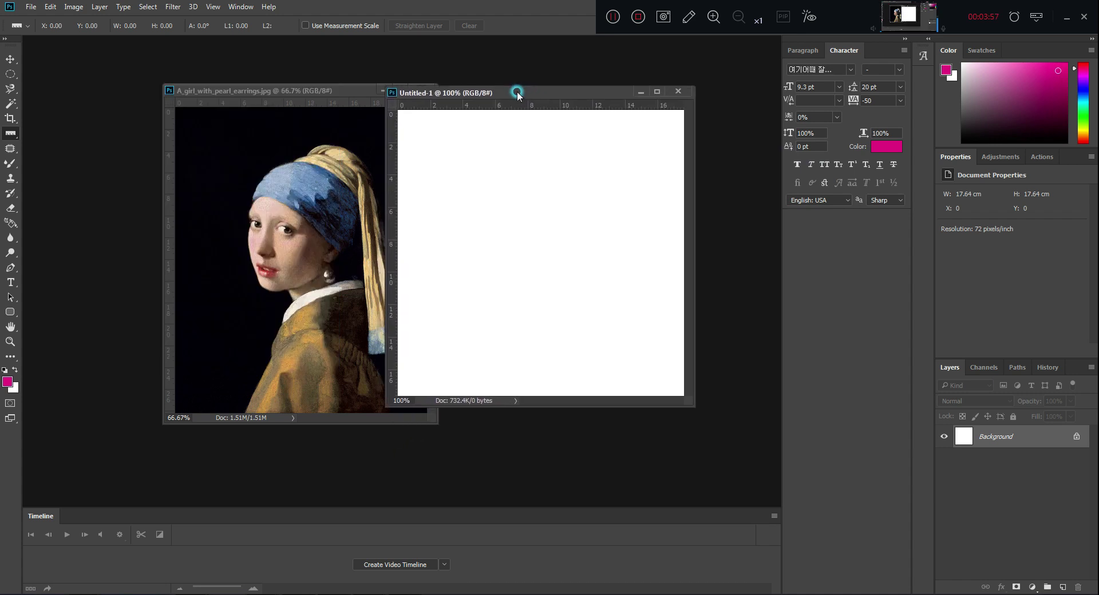
left_click(437, 91)
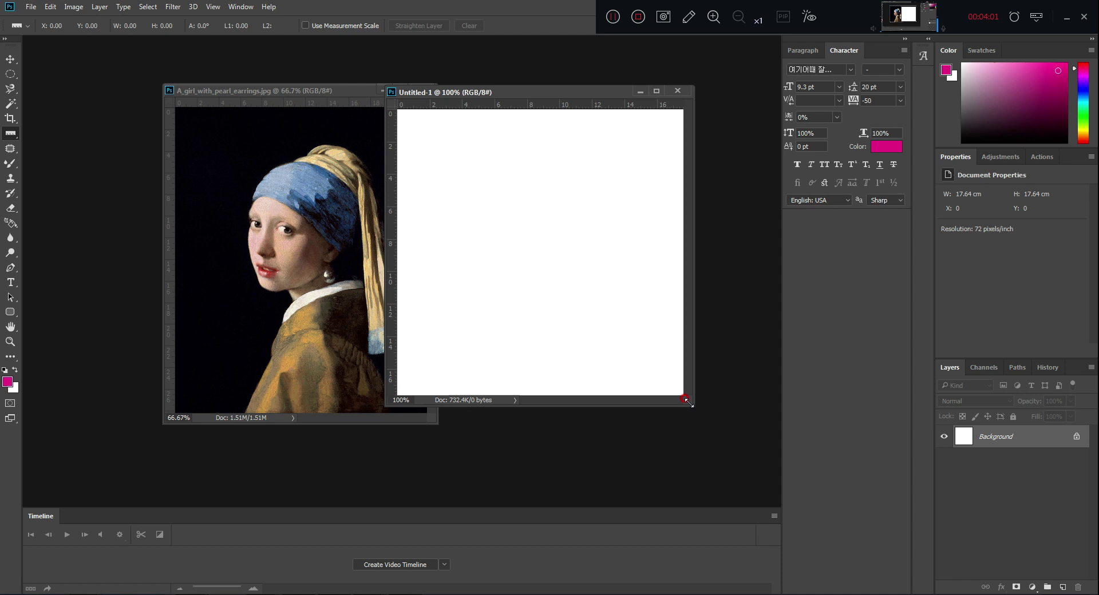
left_click_drag(698, 403, 738, 447)
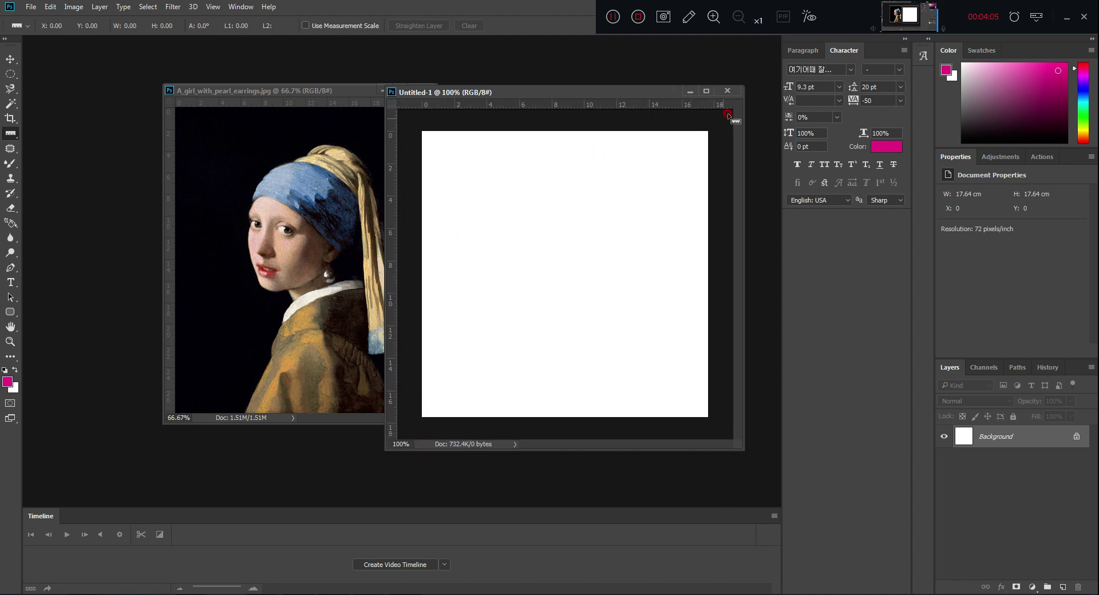
- Close Untitled-1, then shift and enlarge the painting's window
left_click(726, 92)
mouse_move(329, 92)
left_mouse_down()
mouse_move(360, 96)
mouse_move(321, 90)
left_mouse_up()
left_click_drag(424, 420, 553, 473)
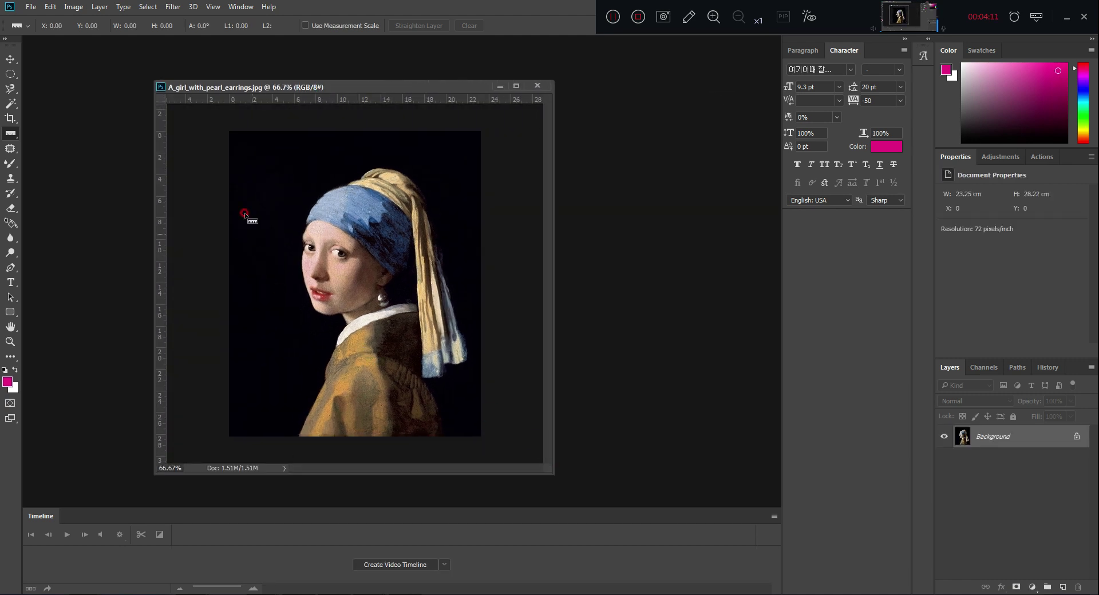
- Dismiss the File menu without choosing anything and select the Move Tool
left_click(31, 7)
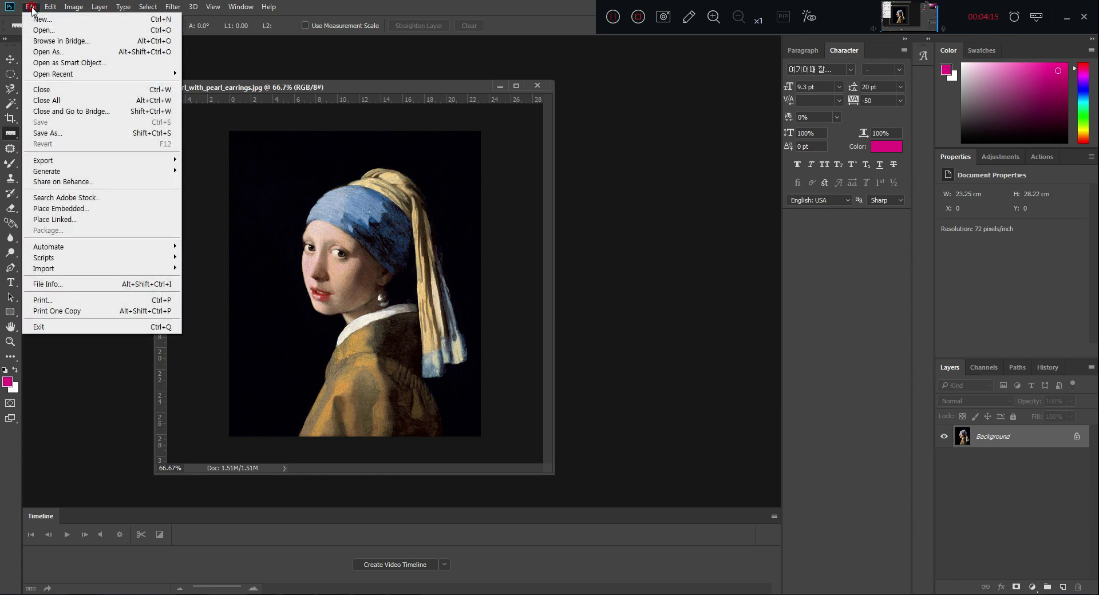
left_click(47, 20)
left_click(275, 87)
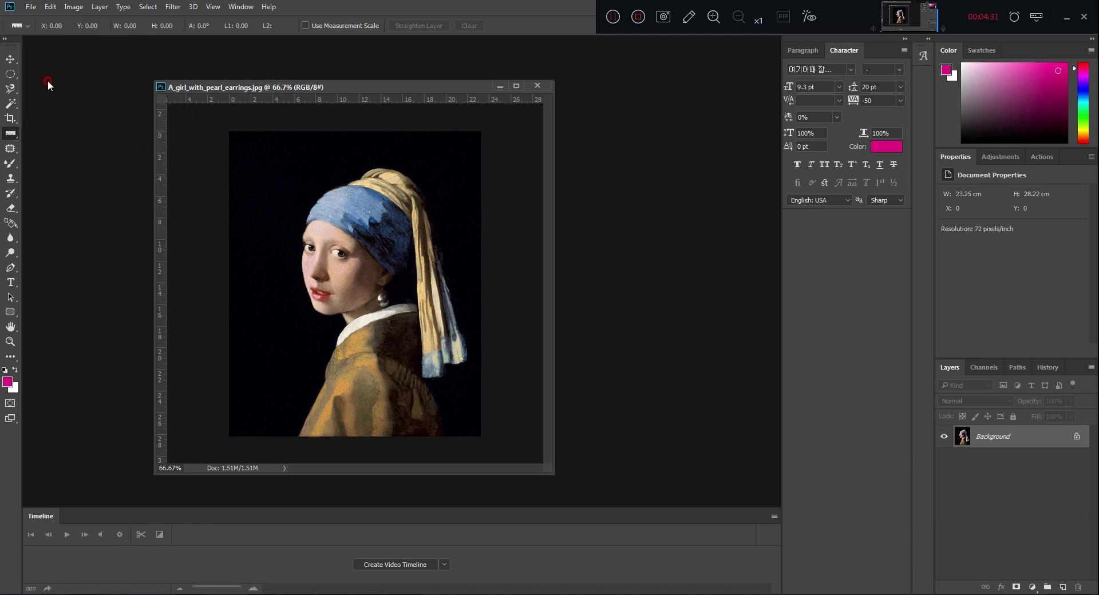
left_click(12, 62)
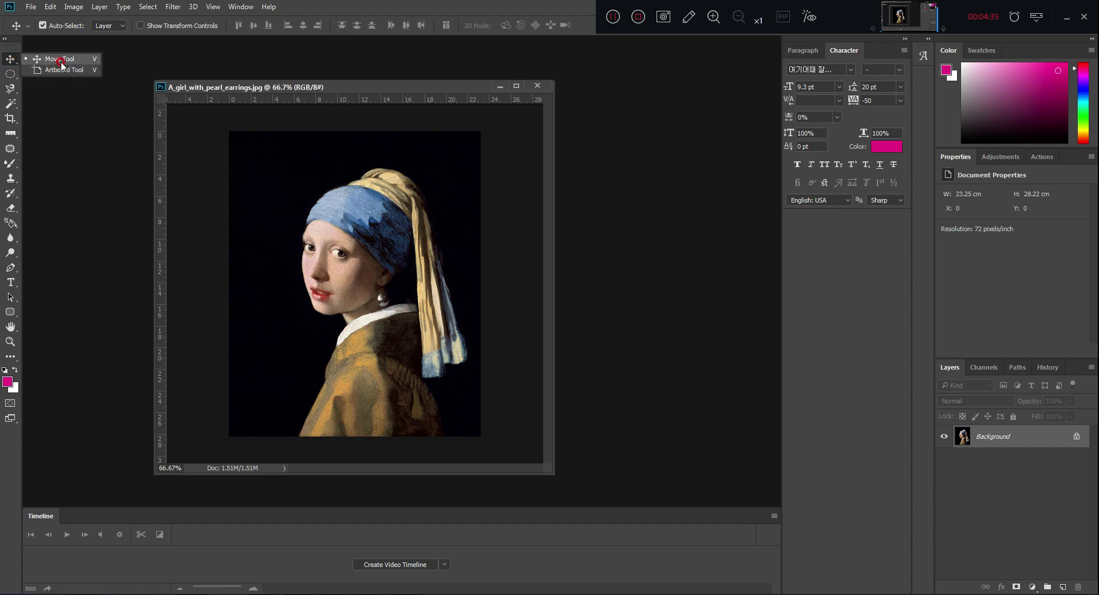
- Convert the Background to an editable layer and shift it, then revert with F12
left_click(12, 62)
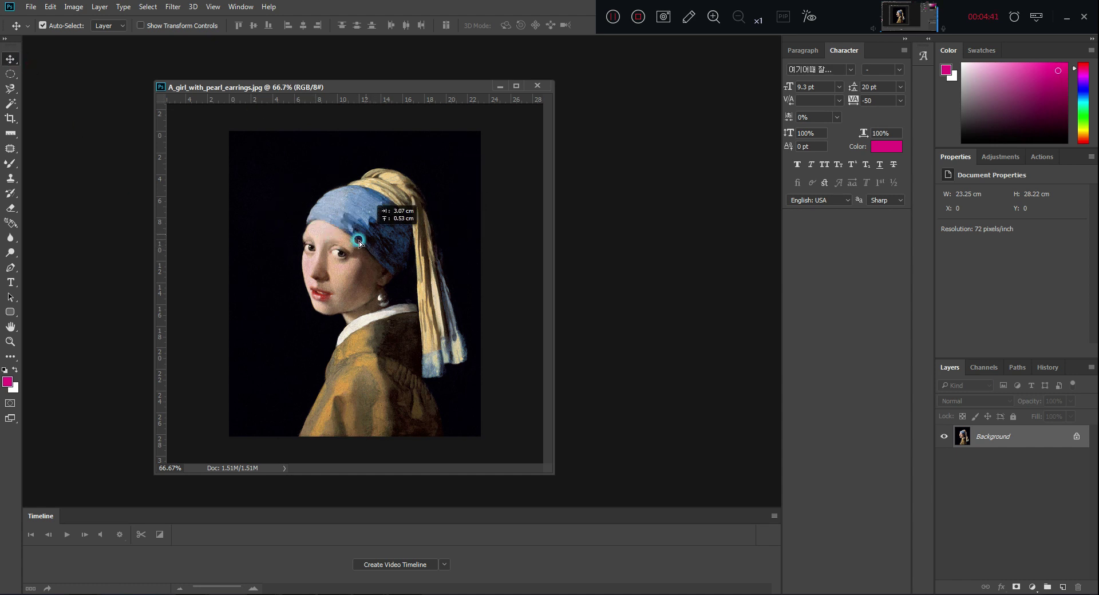
left_click_drag(399, 181, 352, 240)
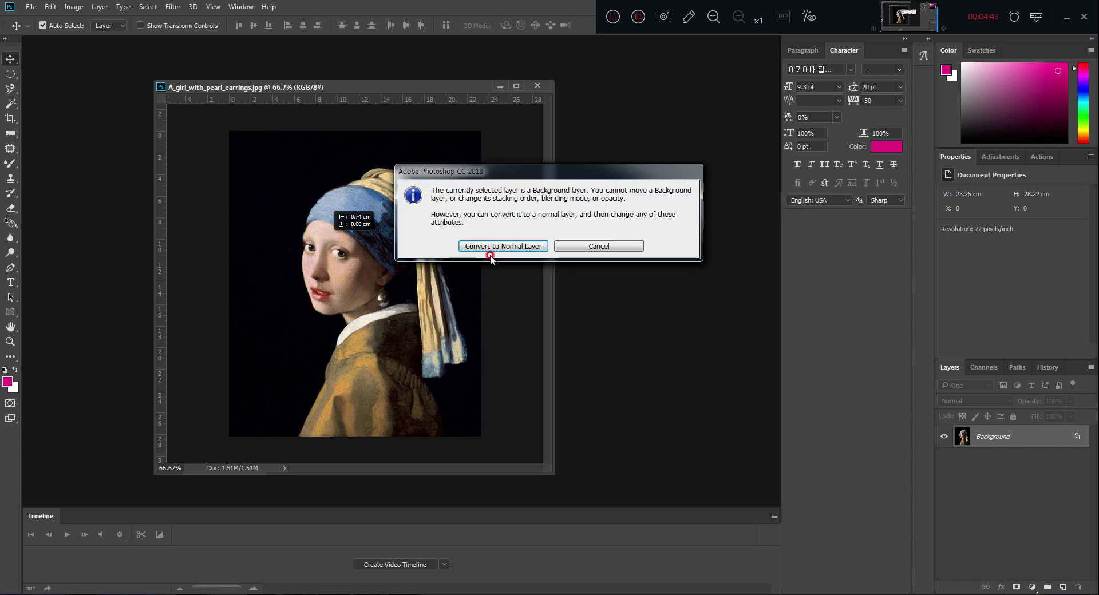
left_click(607, 255)
left_click(523, 246)
mouse_move(347, 249)
left_mouse_down()
mouse_move(397, 256)
mouse_move(378, 249)
left_mouse_up()
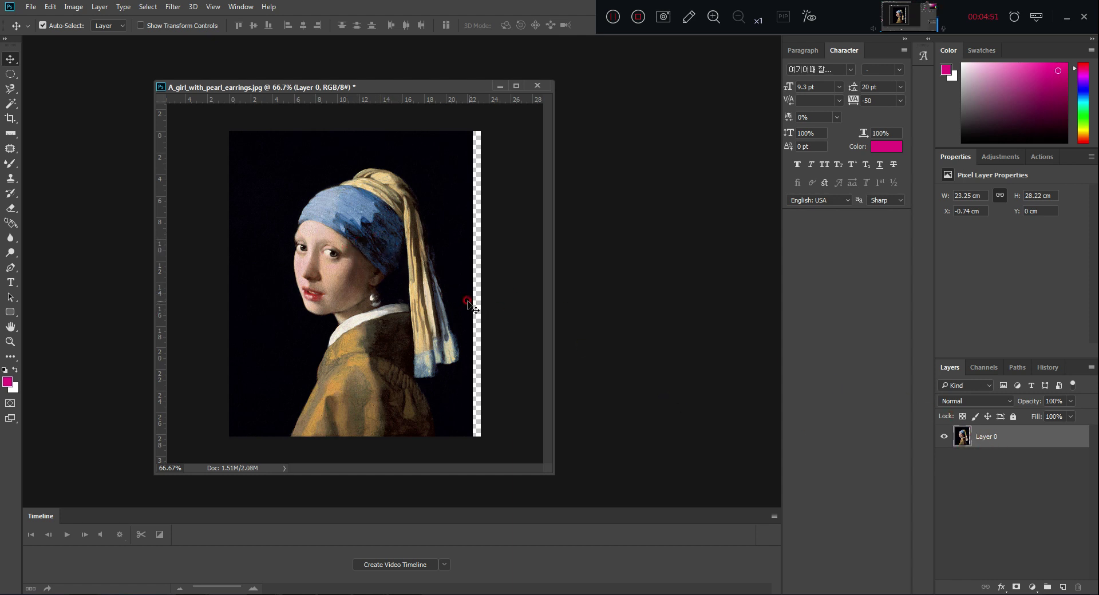
key("F12")
- Make several trial drags across the portrait, then undo with Ctrl+Z
left_click_drag(297, 271, 328, 271)
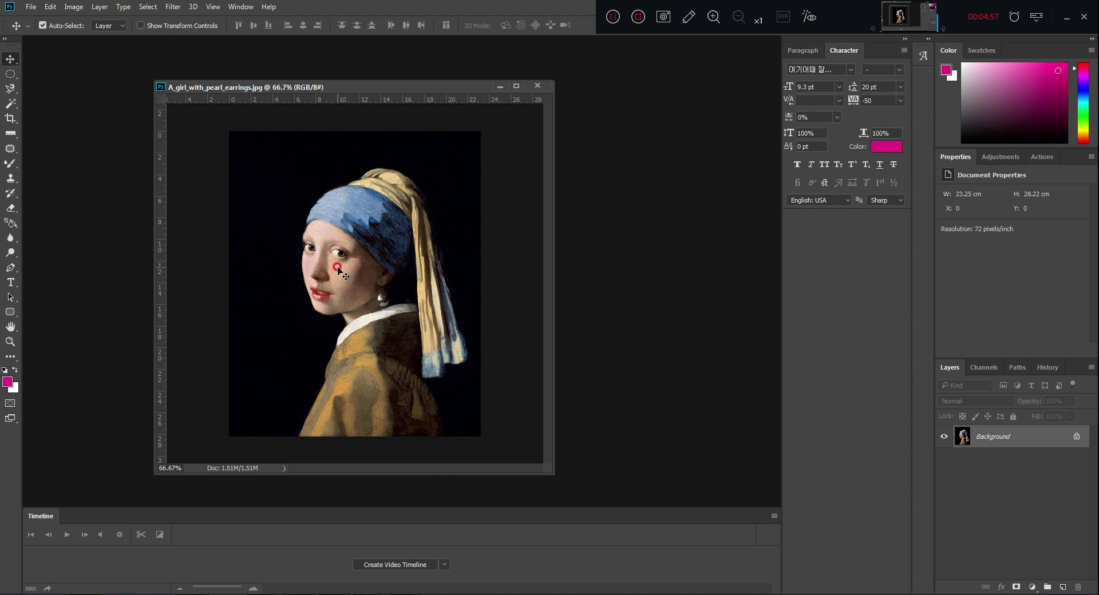
left_click_drag(338, 267, 360, 284)
left_click_drag(284, 253, 285, 292)
left_click_drag(309, 240, 330, 295)
left_click_drag(290, 268, 379, 273)
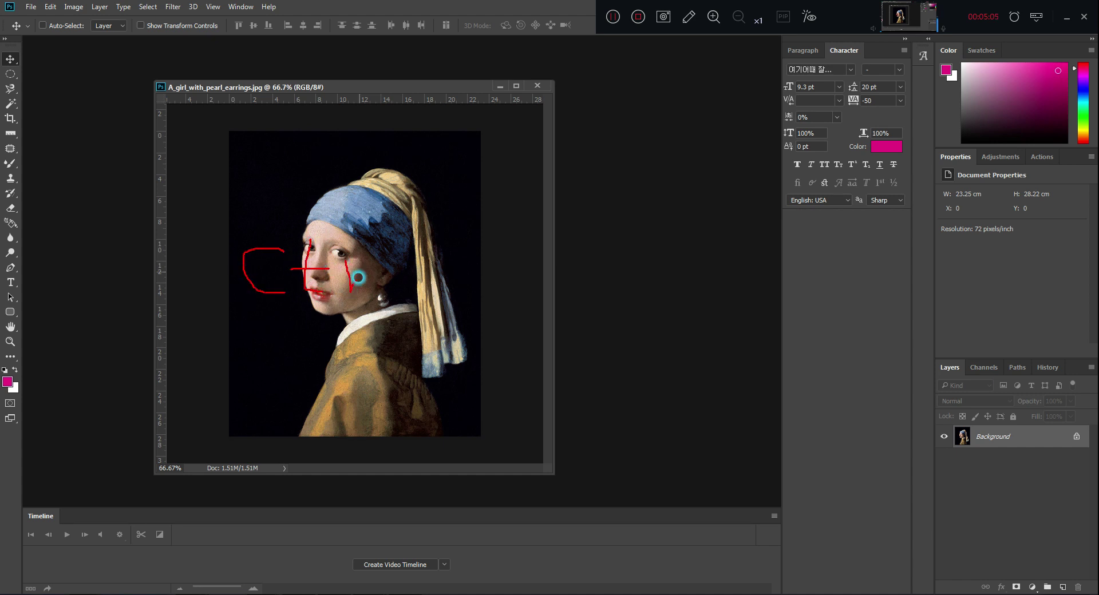
left_click_drag(403, 231, 402, 307)
mouse_move(437, 270)
left_mouse_down()
mouse_move(480, 269)
mouse_move(467, 301)
left_mouse_up()
mouse_move(508, 250)
left_mouse_down()
mouse_move(542, 247)
mouse_move(508, 295)
mouse_move(555, 292)
mouse_move(201, 319)
mouse_move(320, 198)
mouse_move(569, 218)
mouse_move(588, 282)
mouse_move(566, 311)
left_mouse_up()
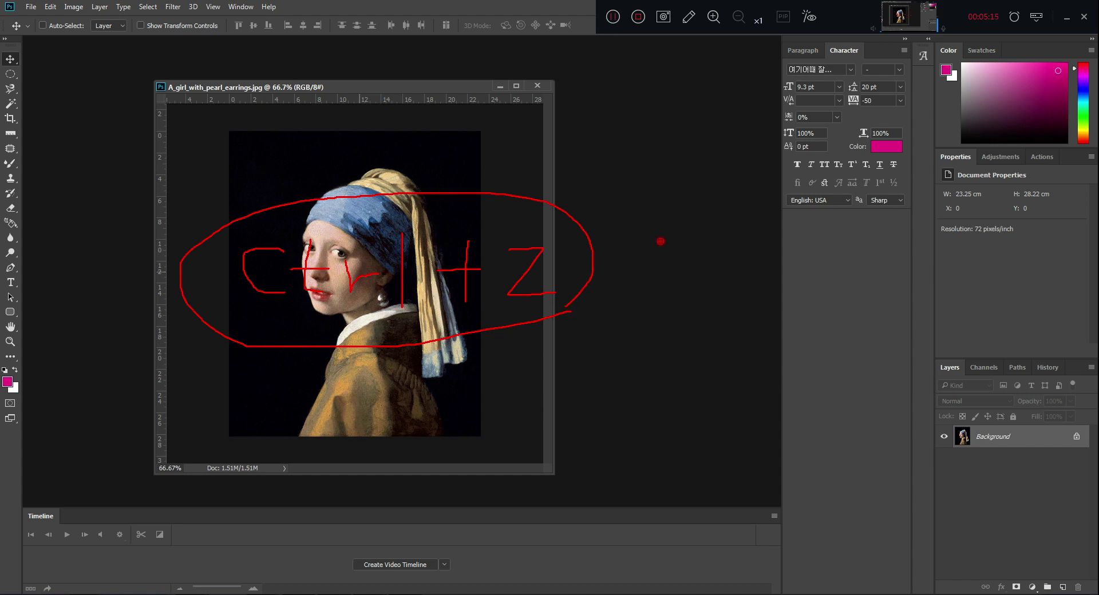
key("ctrl+z")
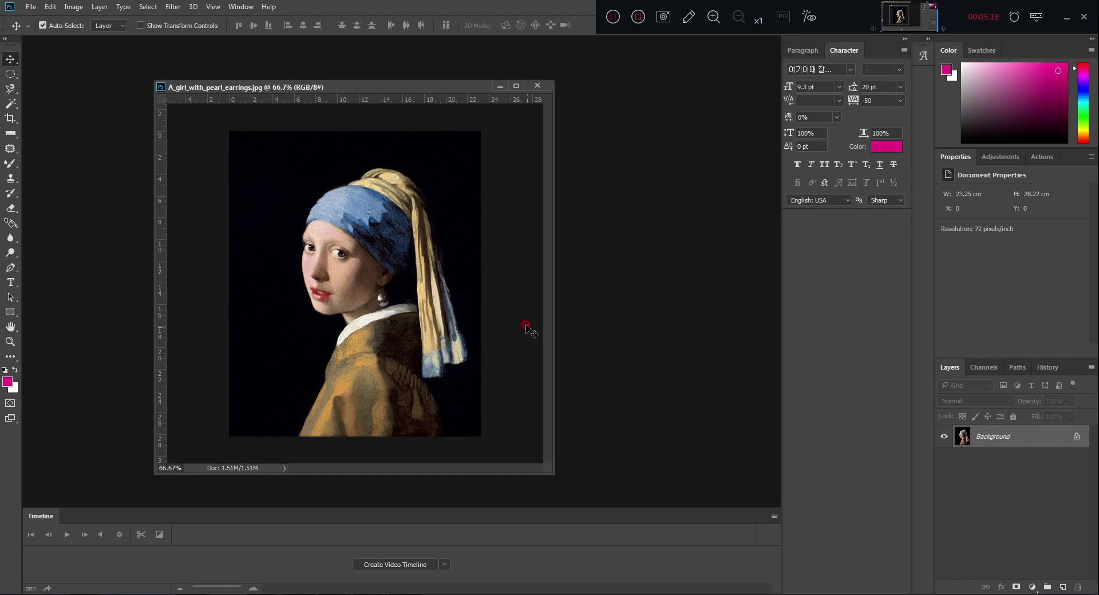
- Convert the Background into Layer 0 and slide it back to X 0 cm, Y 0 cm
left_click_drag(343, 232, 366, 251)
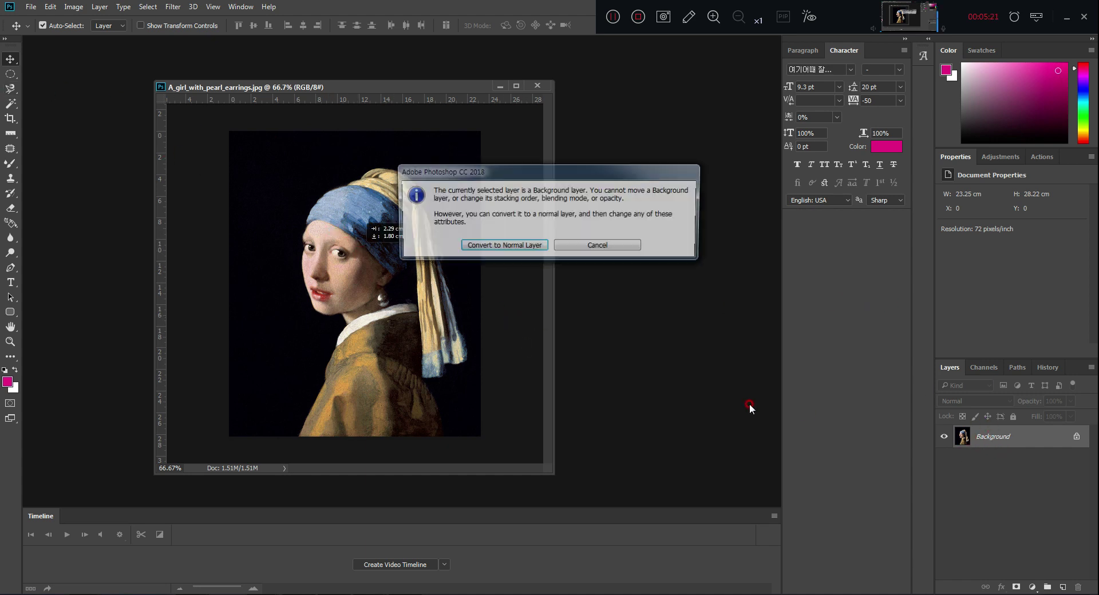
left_click(615, 245)
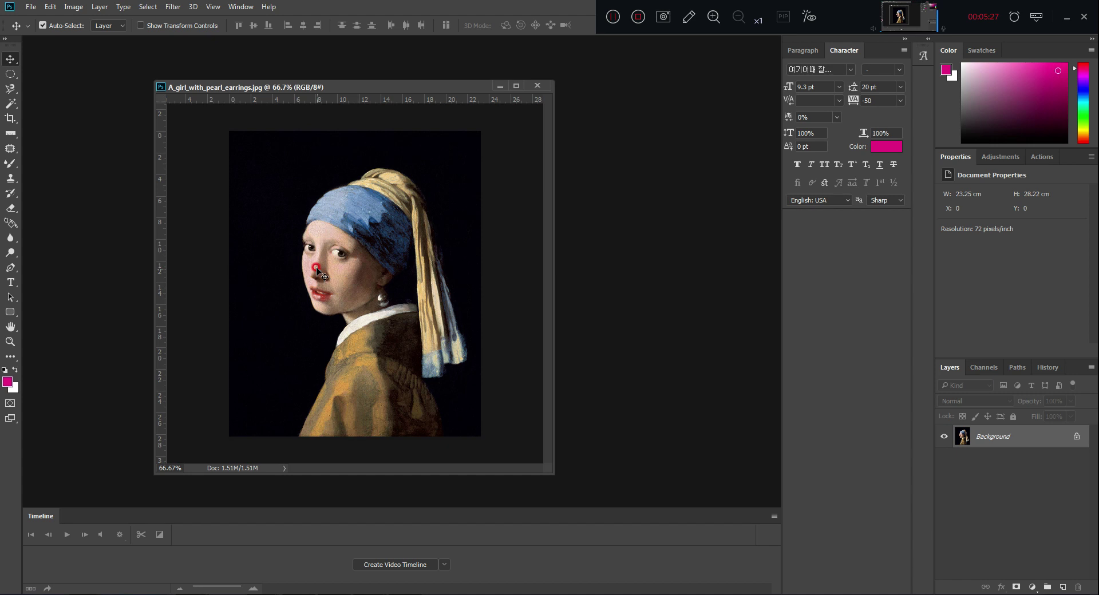
left_click_drag(322, 278, 357, 264)
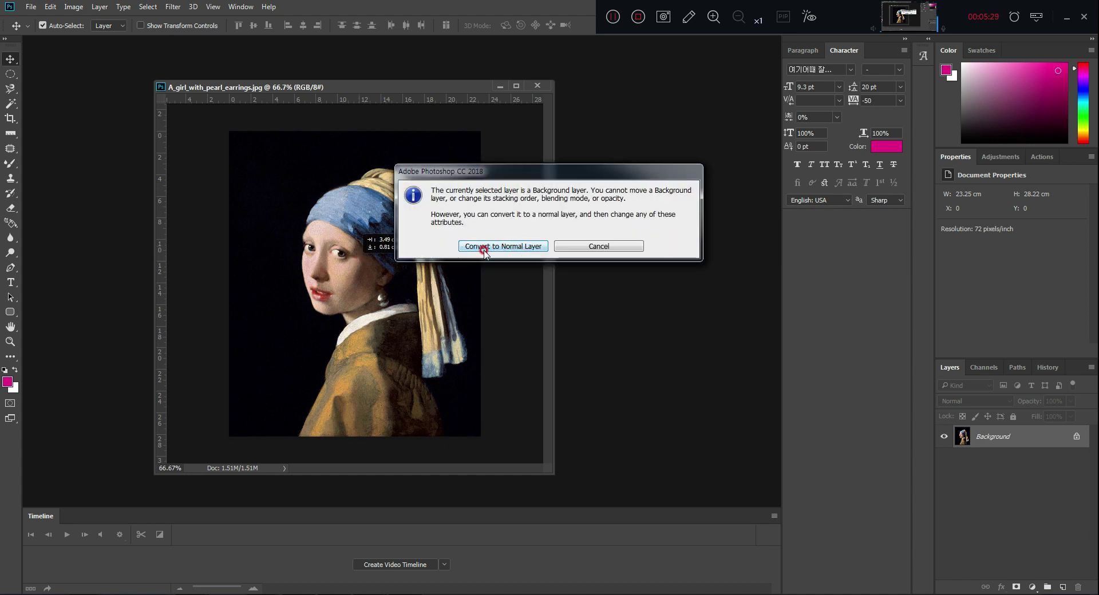
left_click(510, 247)
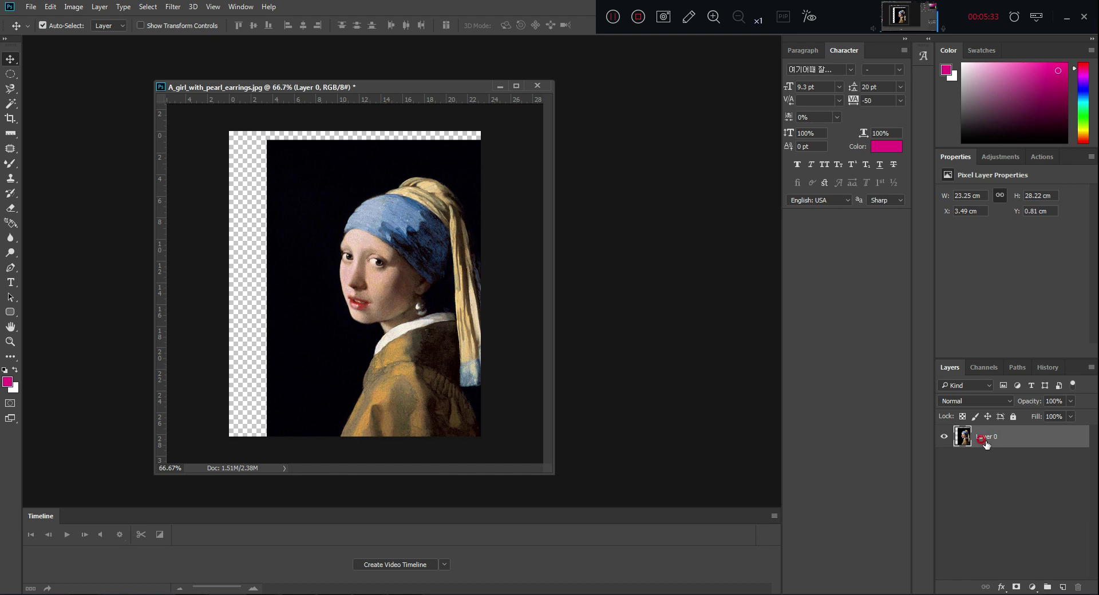
left_click_drag(390, 257, 351, 253)
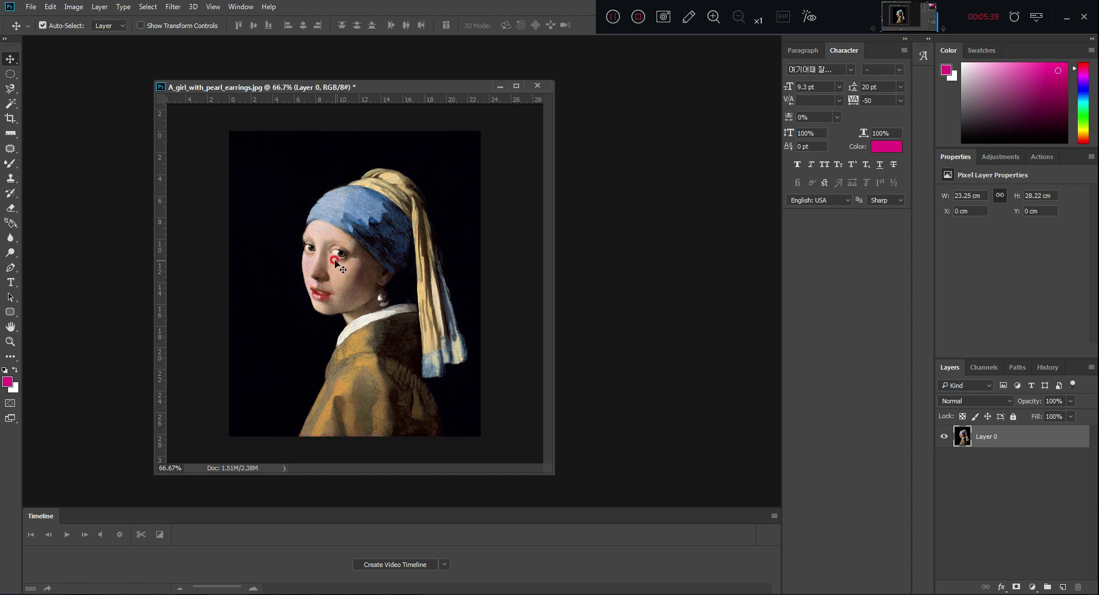
left_click(11, 74)
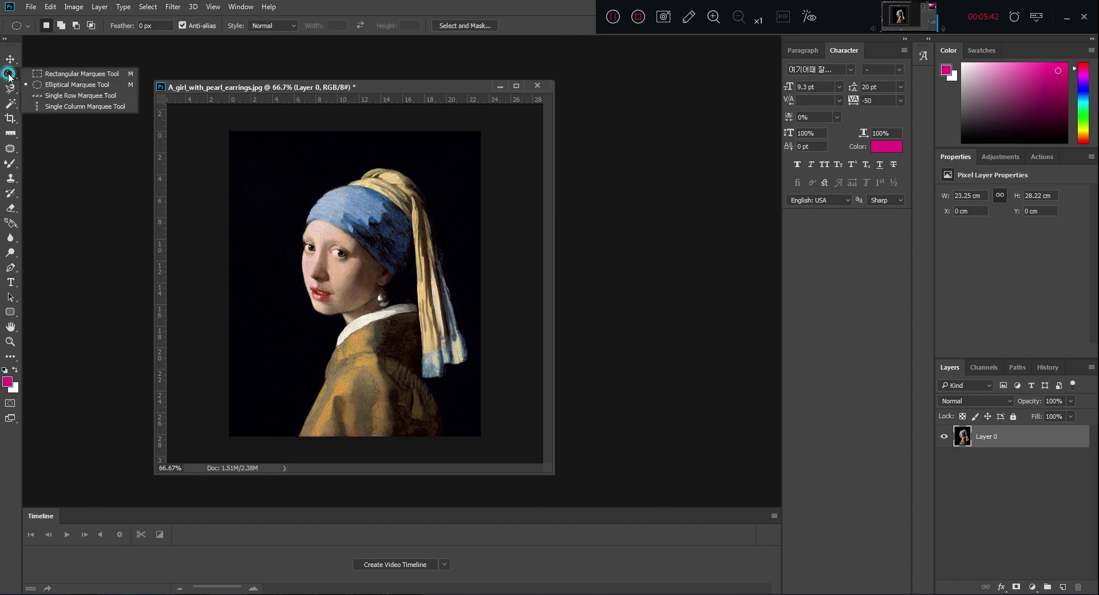
left_click(40, 74)
left_click_drag(302, 189, 377, 267)
left_click_drag(299, 308, 355, 385)
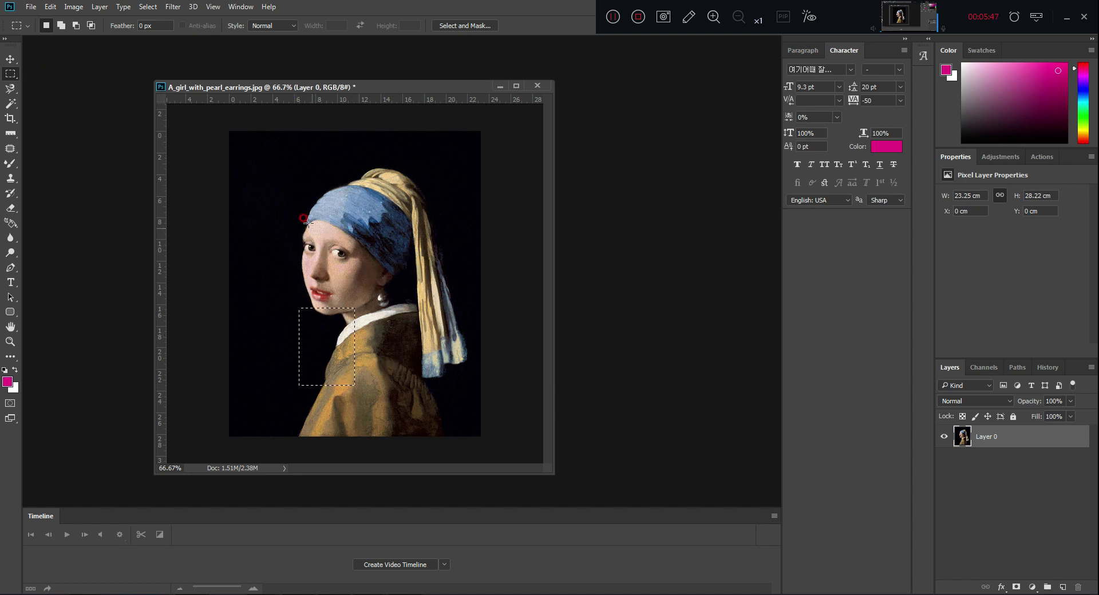
left_click_drag(283, 161, 334, 219)
left_click(343, 242)
left_click_drag(275, 180, 371, 283)
key("shift")
left_click_drag(345, 210, 380, 249)
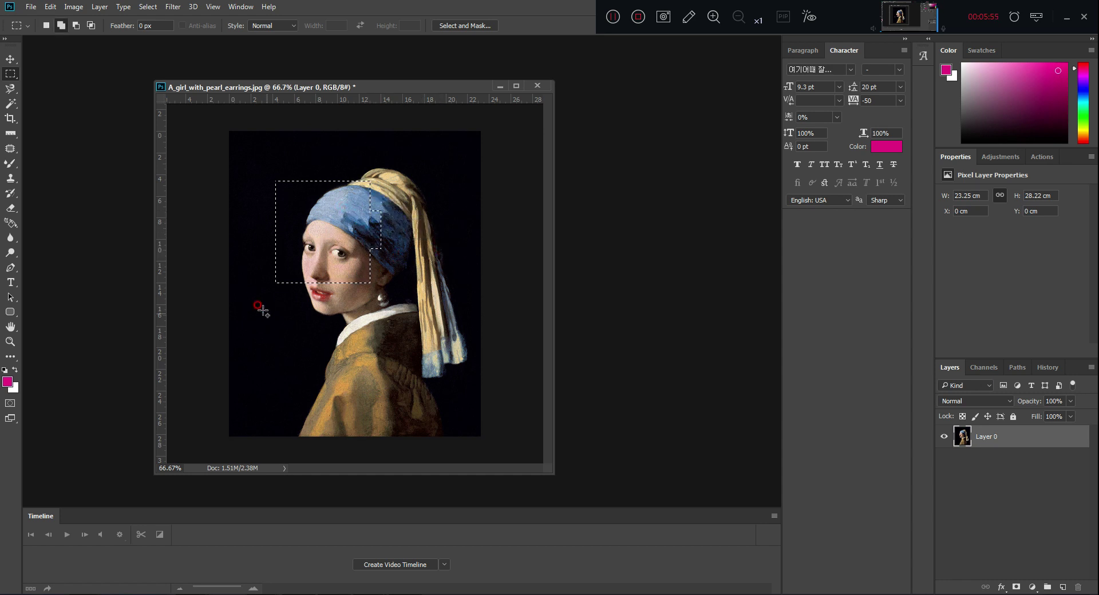
left_click_drag(245, 262, 315, 344)
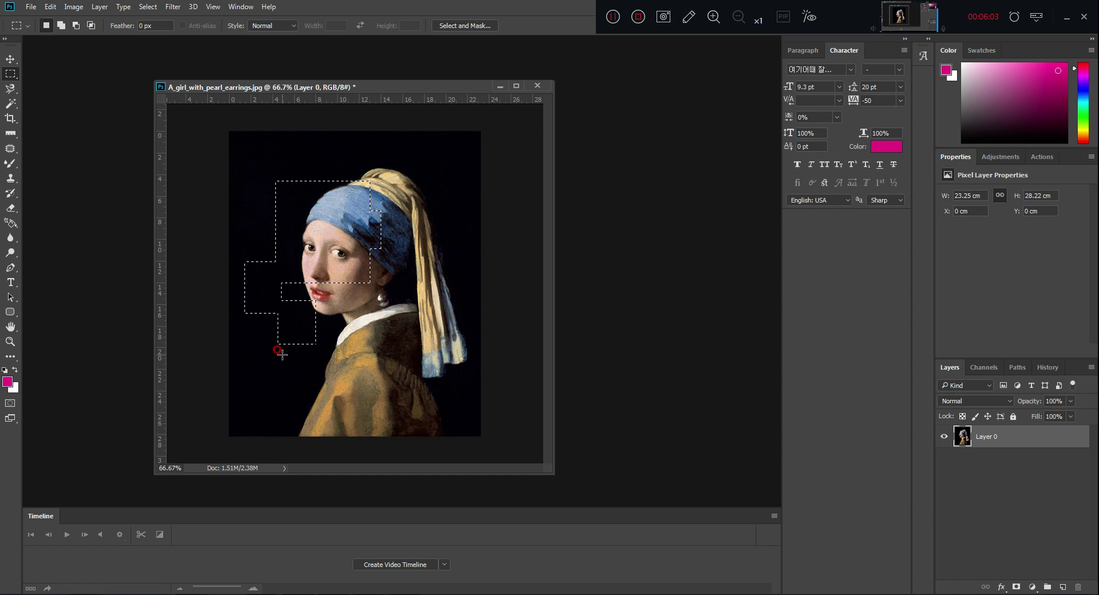
key("alt")
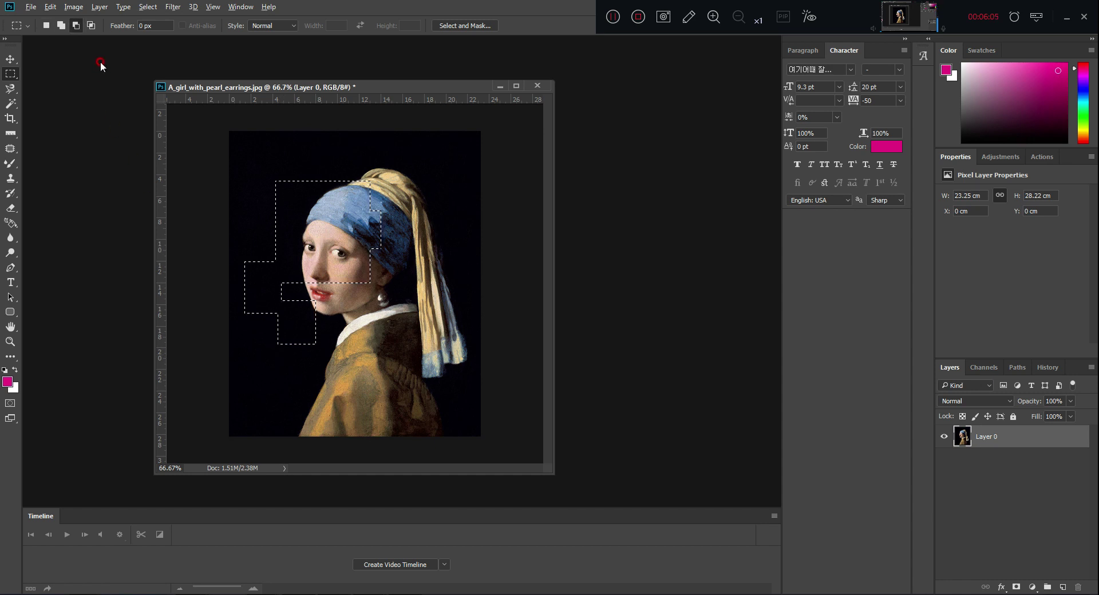
left_click_drag(240, 260, 275, 276)
mouse_move(283, 165)
left_mouse_down()
mouse_move(318, 220)
mouse_move(296, 257)
left_mouse_up()
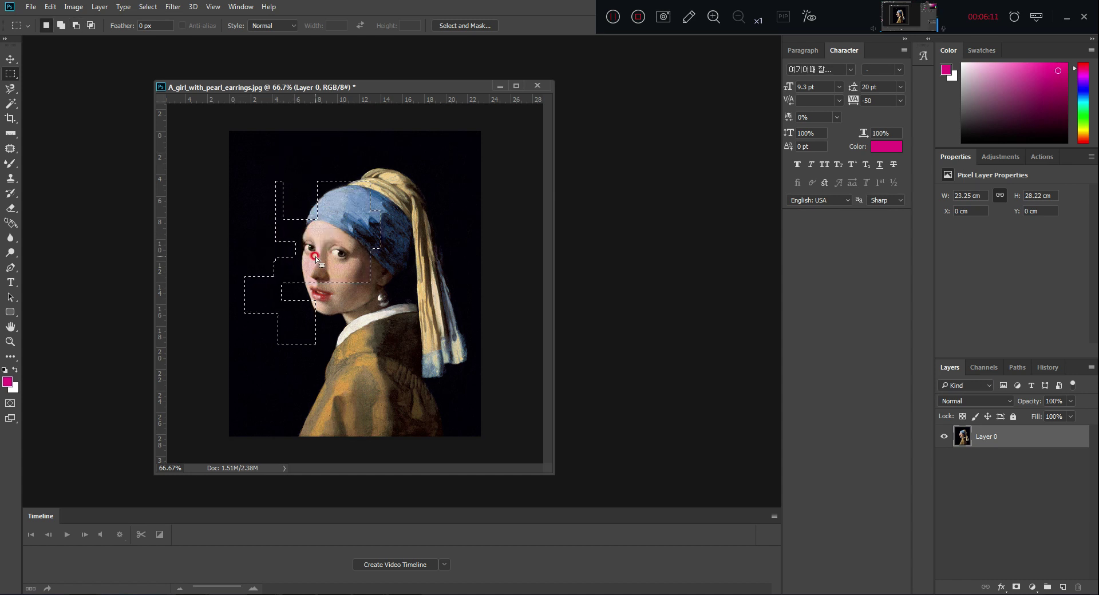
key("shift+alt")
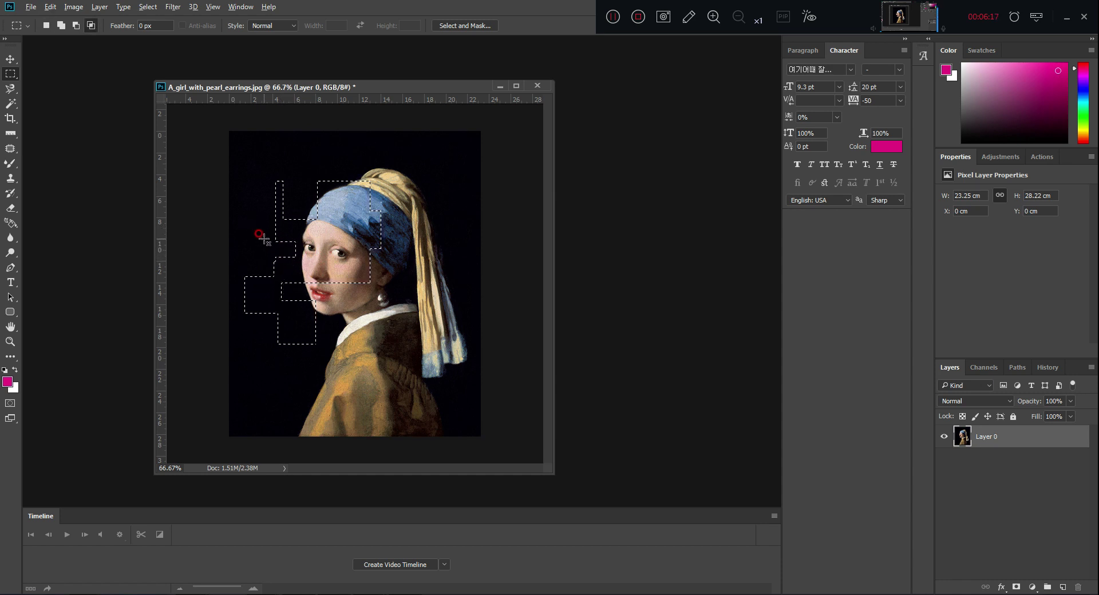
key("shift+alt")
left_click_drag(254, 286, 271, 304)
left_click_drag(254, 286, 265, 298)
left_click(248, 190)
left_click(15, 77)
left_click_drag(15, 79, 53, 90)
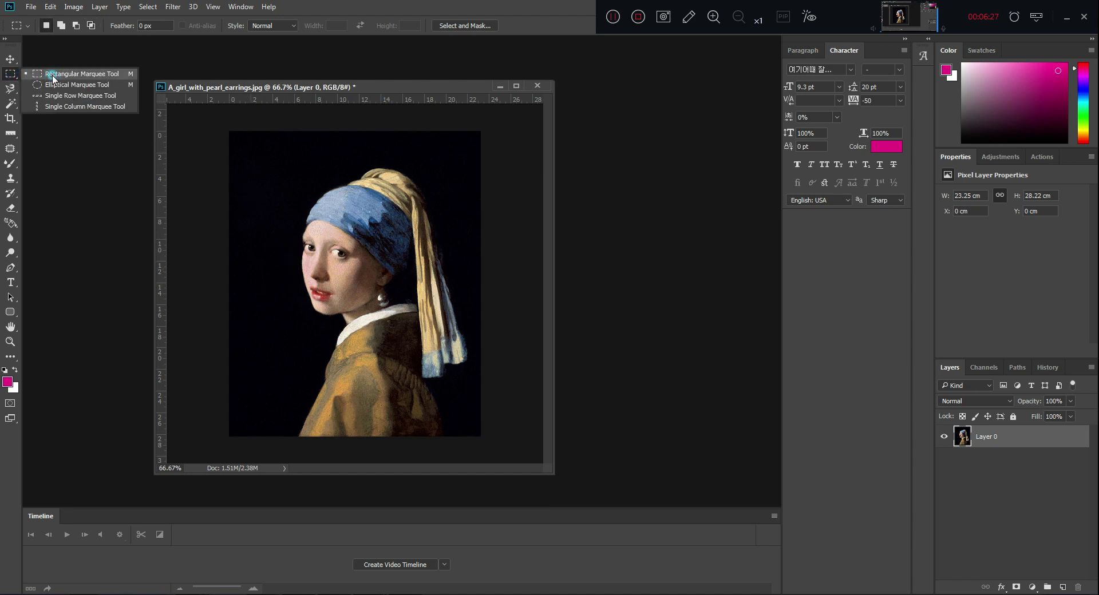
- Cut an elliptical selection of the girl's head, move it down-left, then undo the move
left_click_drag(284, 167, 408, 299)
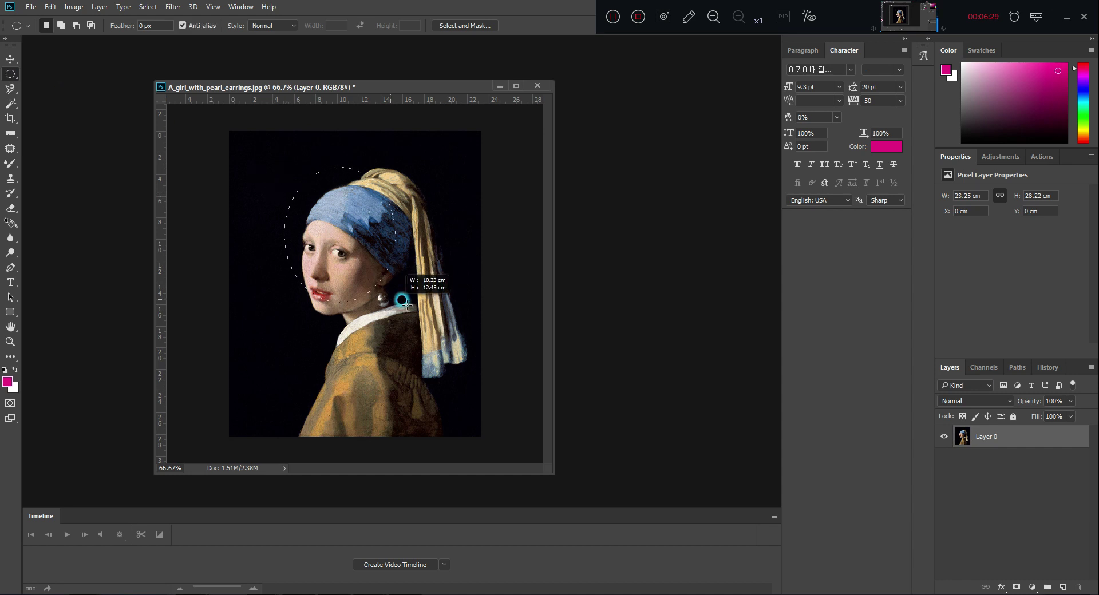
left_click(10, 59)
left_click_drag(329, 230, 322, 334)
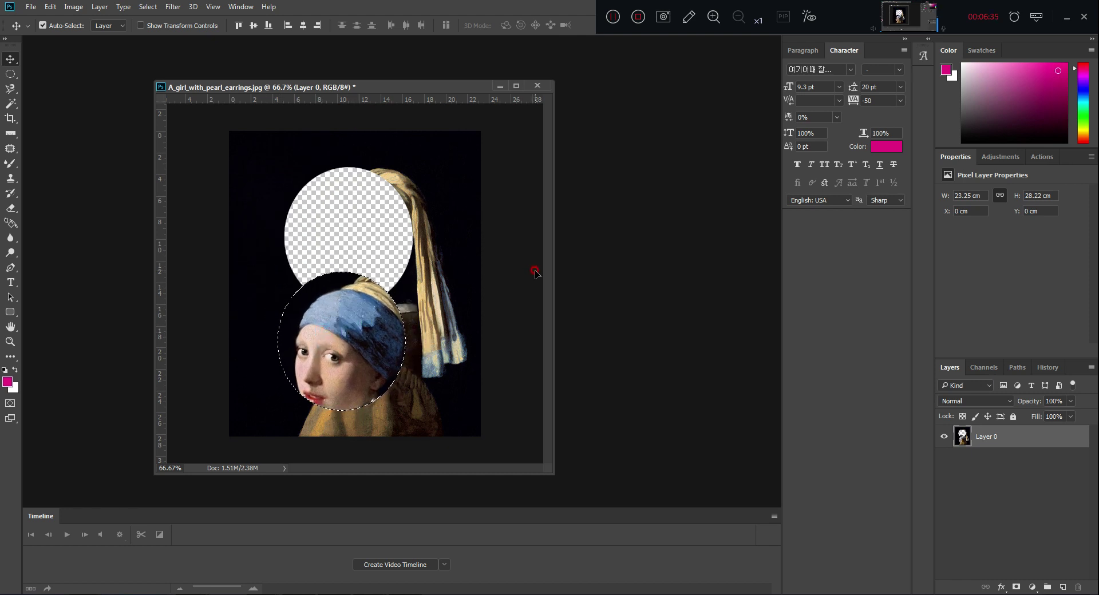
key("ctrl+z")
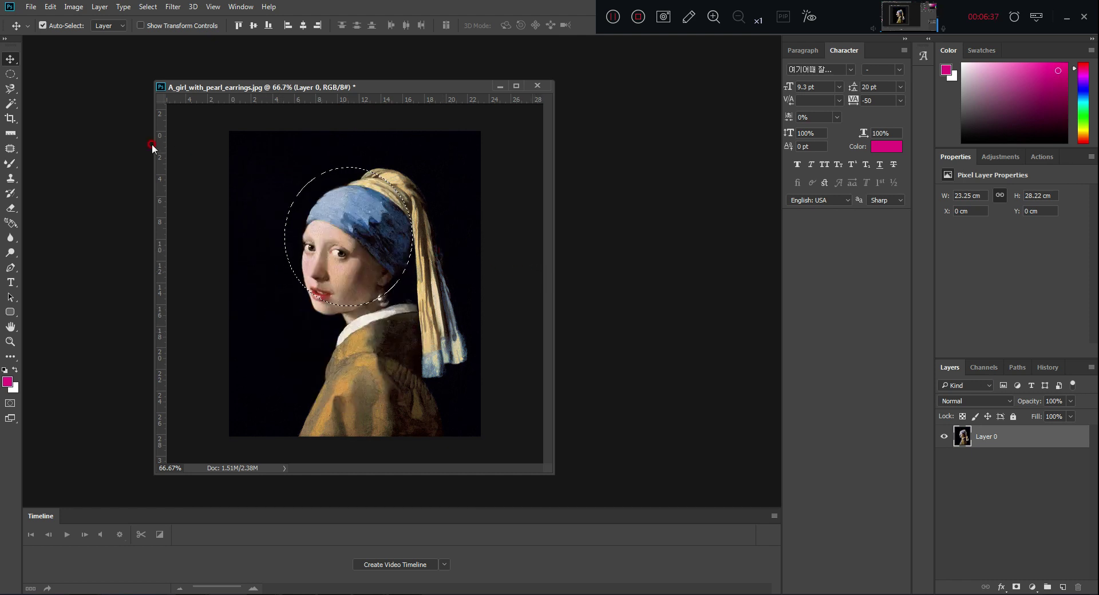
- Clear the selection around the face using the Elliptical Marquee Tool
left_click(11, 74)
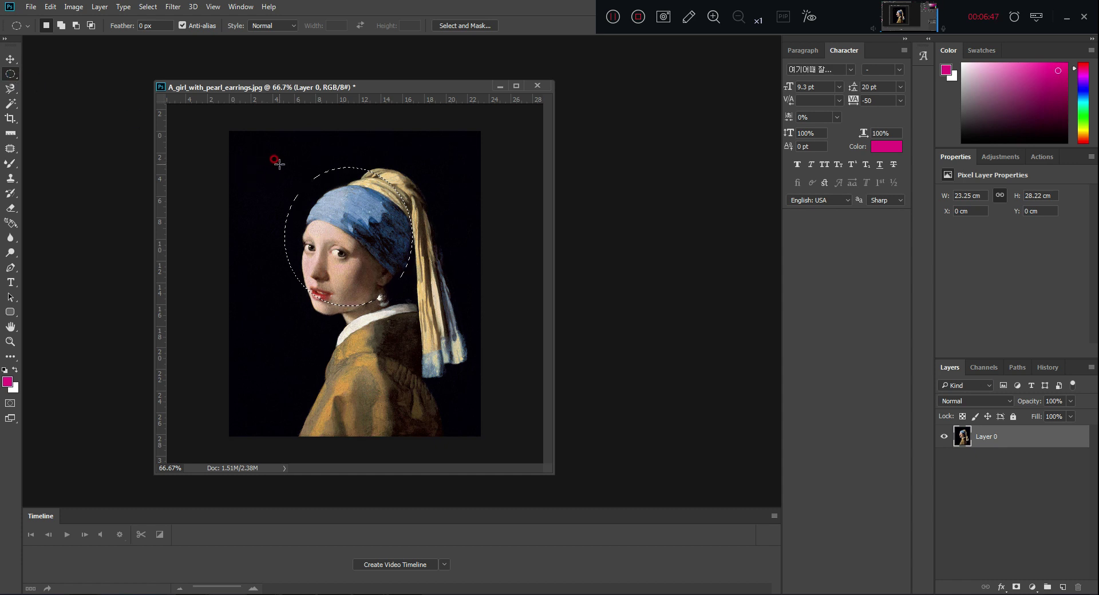
left_click(286, 166)
mouse_move(270, 144)
left_mouse_down()
mouse_move(275, 167)
mouse_move(295, 165)
mouse_move(286, 153)
mouse_move(320, 164)
mouse_move(344, 155)
mouse_move(360, 169)
left_mouse_up()
left_click(10, 89)
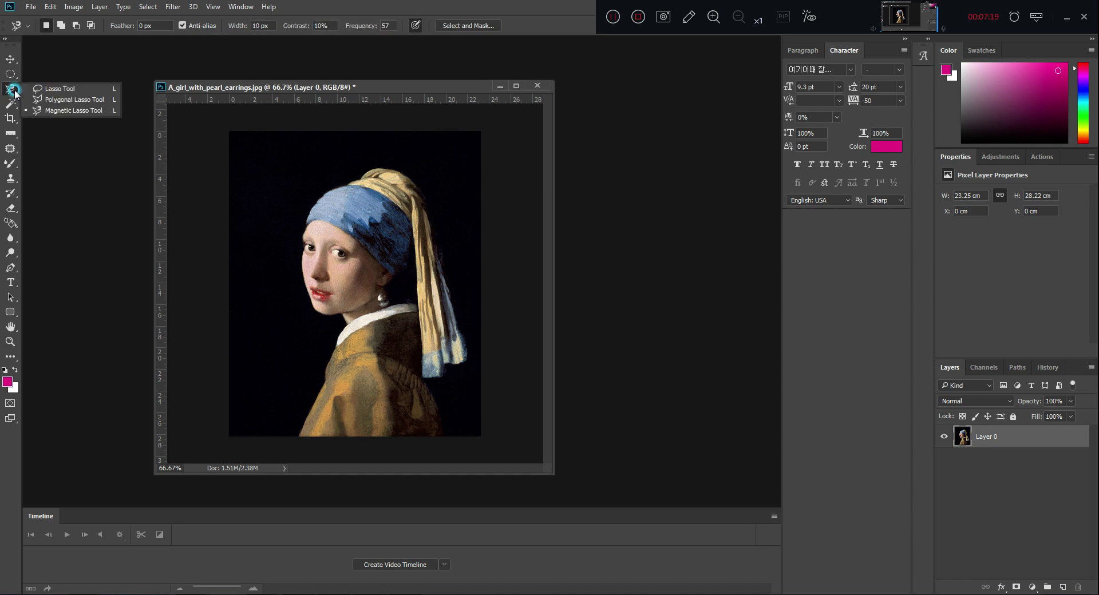
left_click(63, 90)
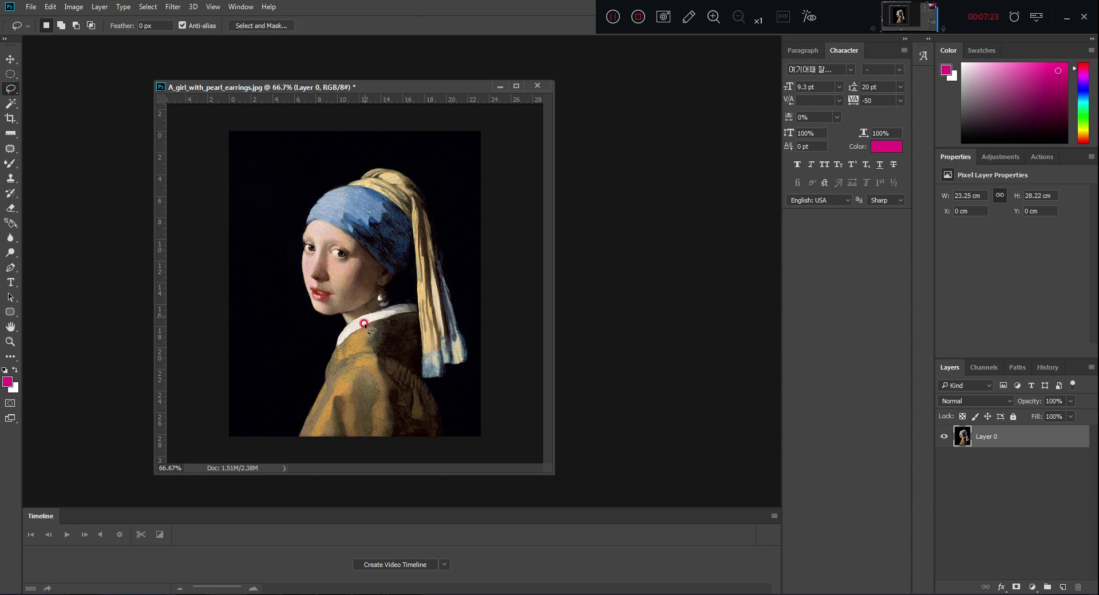
mouse_move(297, 437)
left_mouse_down()
mouse_move(305, 442)
mouse_move(323, 366)
mouse_move(357, 319)
mouse_move(408, 337)
mouse_move(446, 437)
mouse_move(319, 448)
mouse_move(298, 438)
left_mouse_up()
left_click(355, 268)
right_click(11, 92)
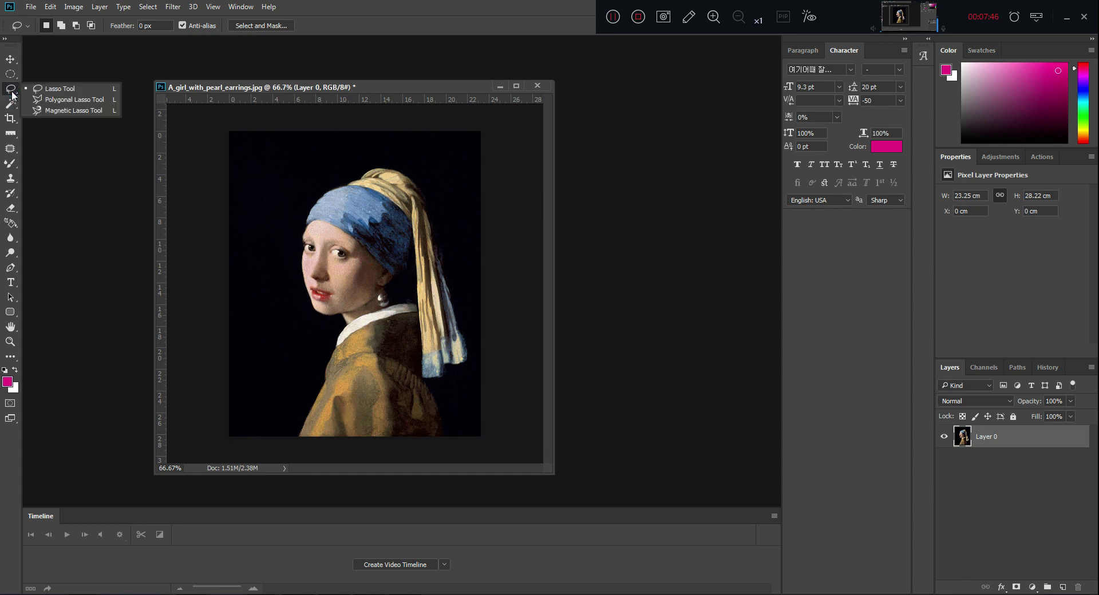
left_click(74, 111)
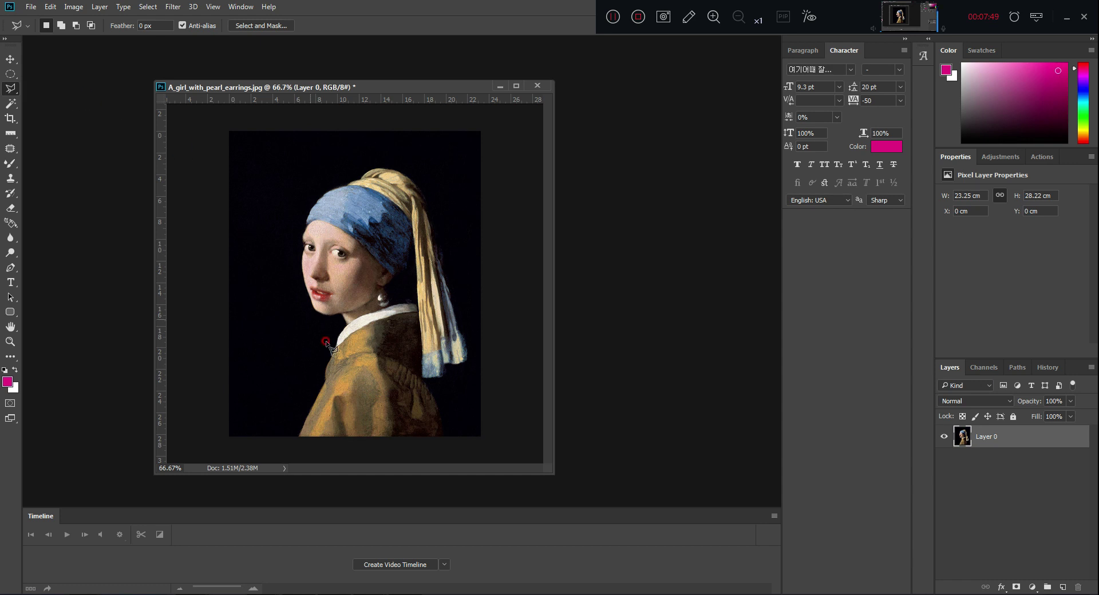
left_click(302, 422)
left_click(341, 331)
left_click(331, 310)
left_click(310, 307)
left_click(304, 257)
left_click(378, 274)
left_click(315, 237)
left_click(276, 353)
double_click(419, 358)
left_click(394, 295)
left_click(328, 183)
left_click(394, 296)
key("ctrl+d")
right_click(13, 94)
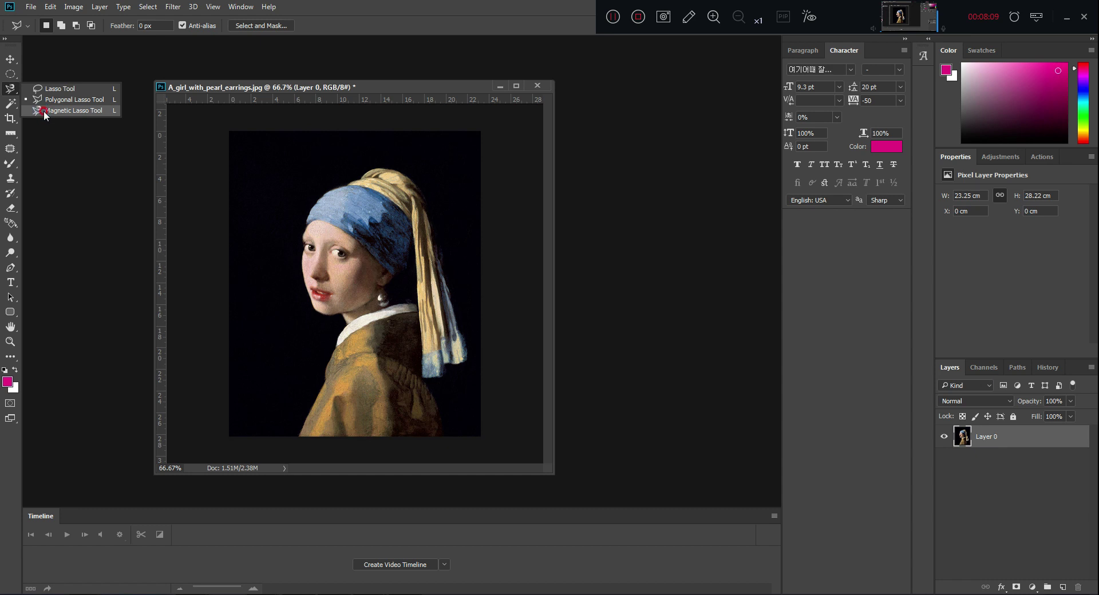
- Trace the Magnetic Lasso up the shoulder, across the face and down the turban edge, closing the outline
left_click(43, 111)
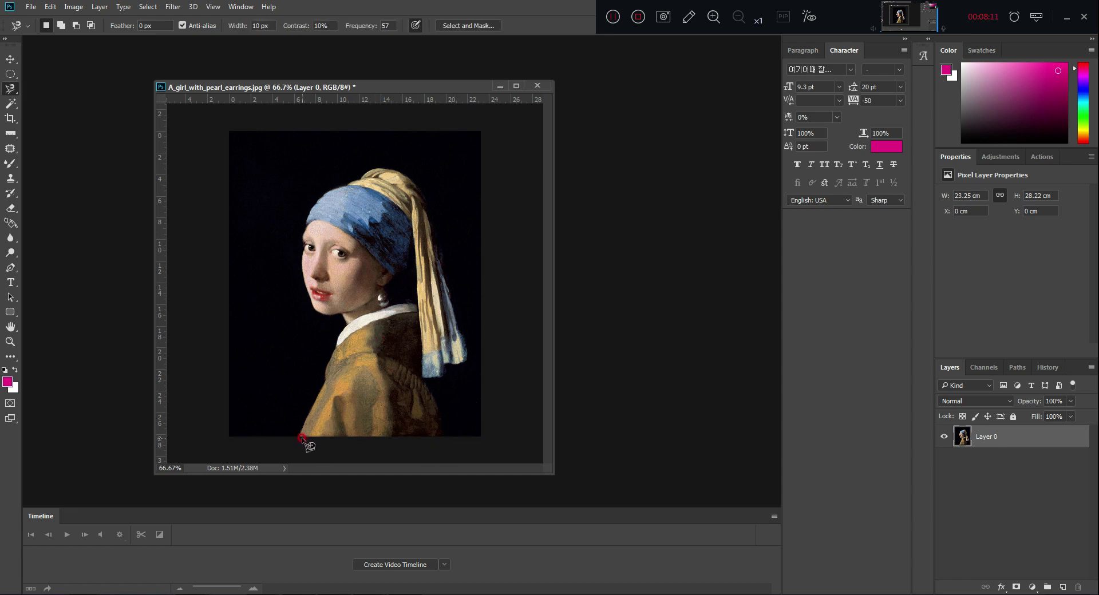
mouse_move(300, 438)
left_mouse_down()
mouse_move(346, 325)
mouse_move(319, 314)
mouse_move(310, 287)
left_mouse_up()
mouse_move(364, 257)
left_mouse_down()
mouse_move(417, 303)
mouse_move(422, 378)
mouse_move(449, 419)
mouse_move(444, 442)
mouse_move(359, 465)
mouse_move(297, 454)
left_mouse_up()
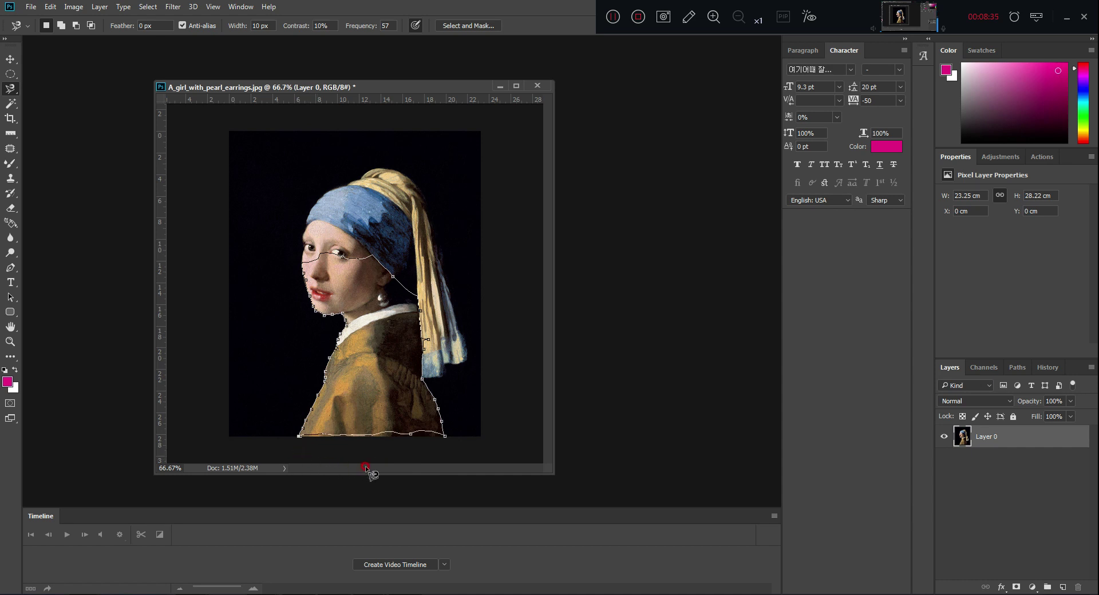
left_click(299, 437)
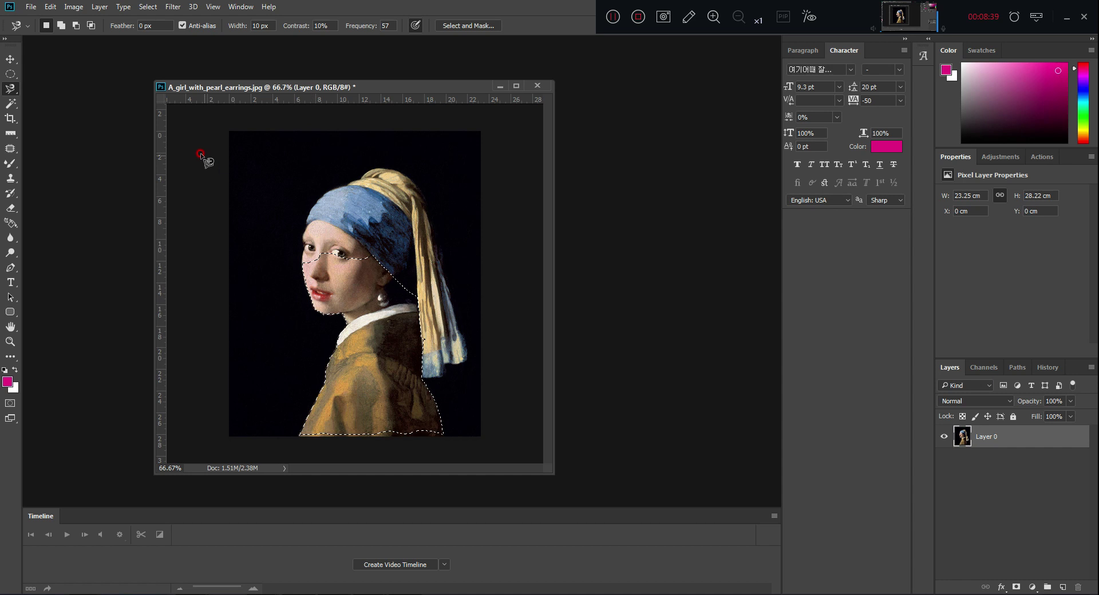
left_click(10, 74)
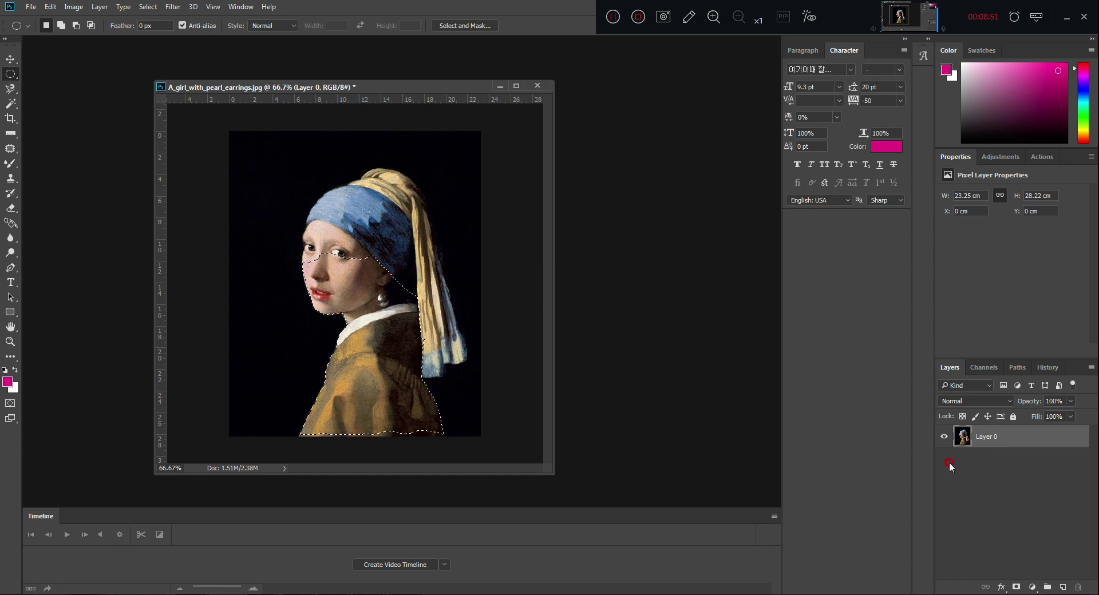
- Duplicate Layer 0 and delete everything except the lower face and shoulders from the copy
left_click_drag(1024, 442, 1062, 587)
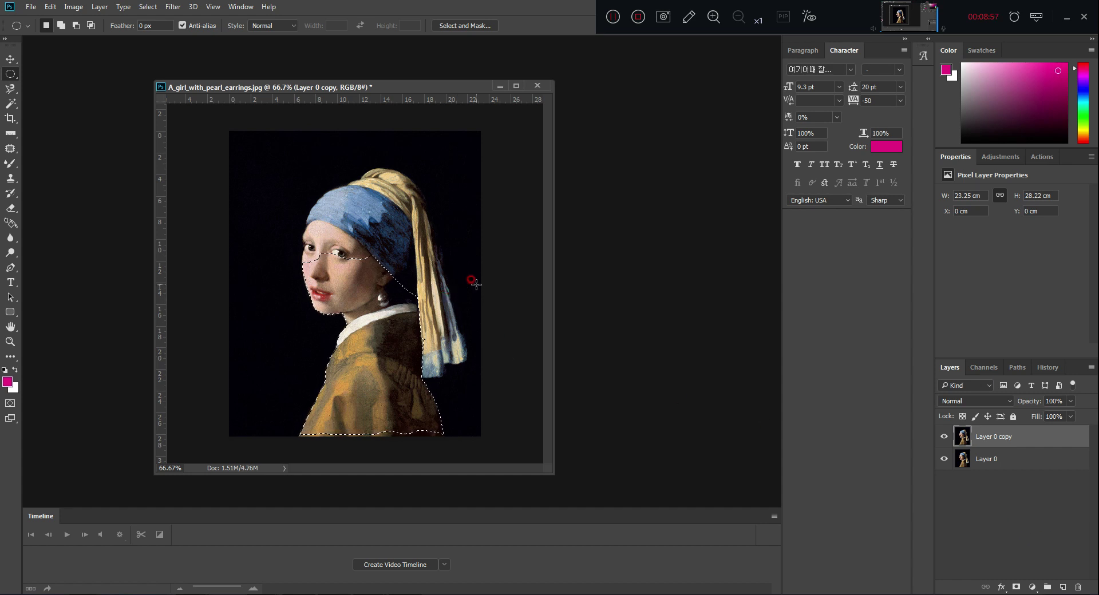
key("ctrl+shift+i")
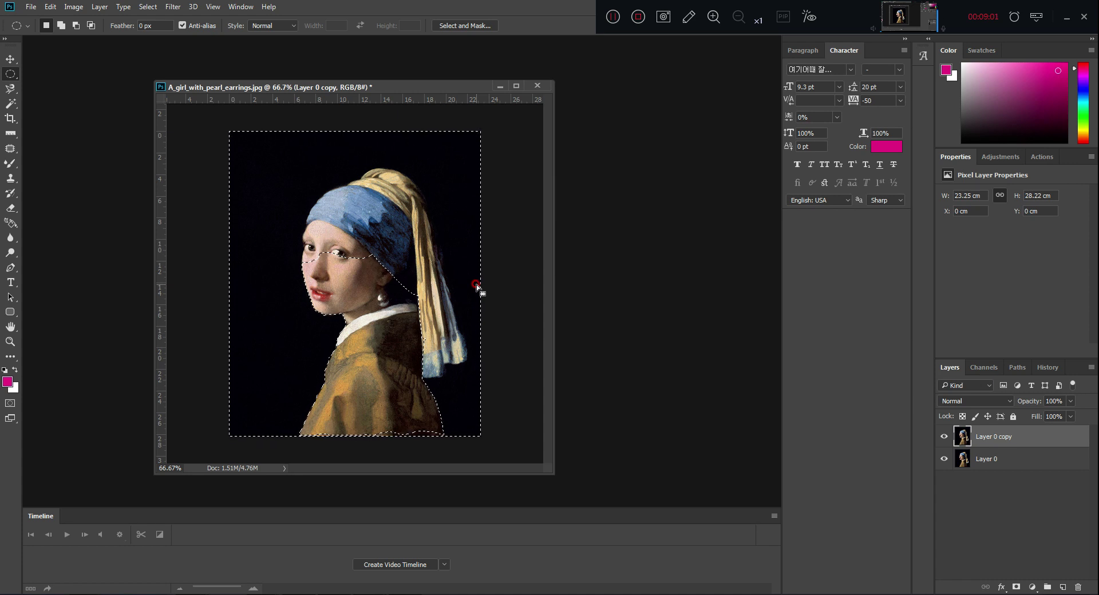
key("Delete")
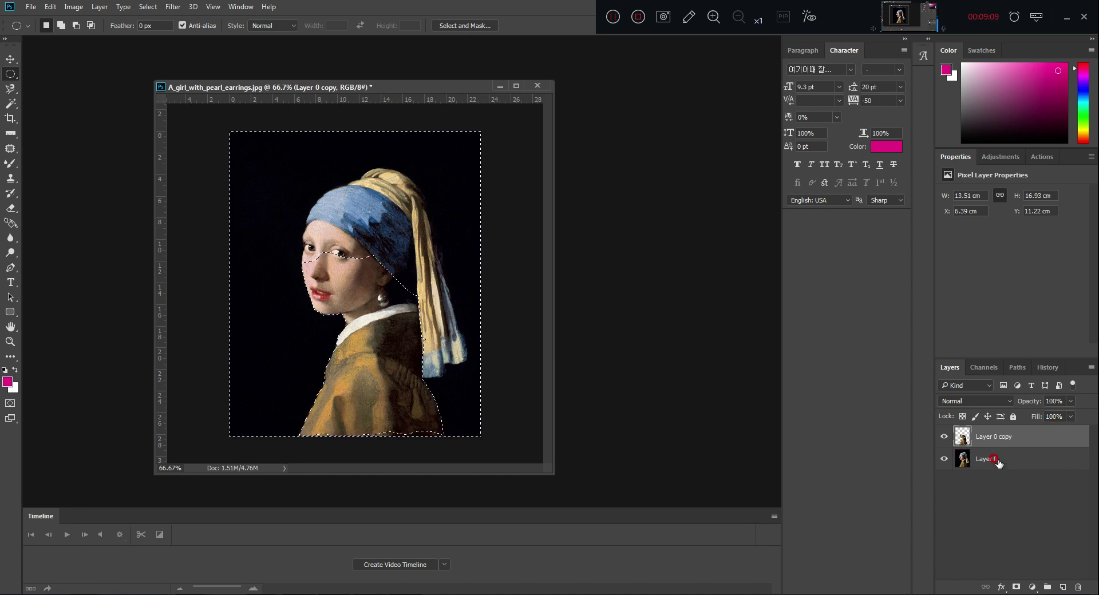
left_click(944, 459)
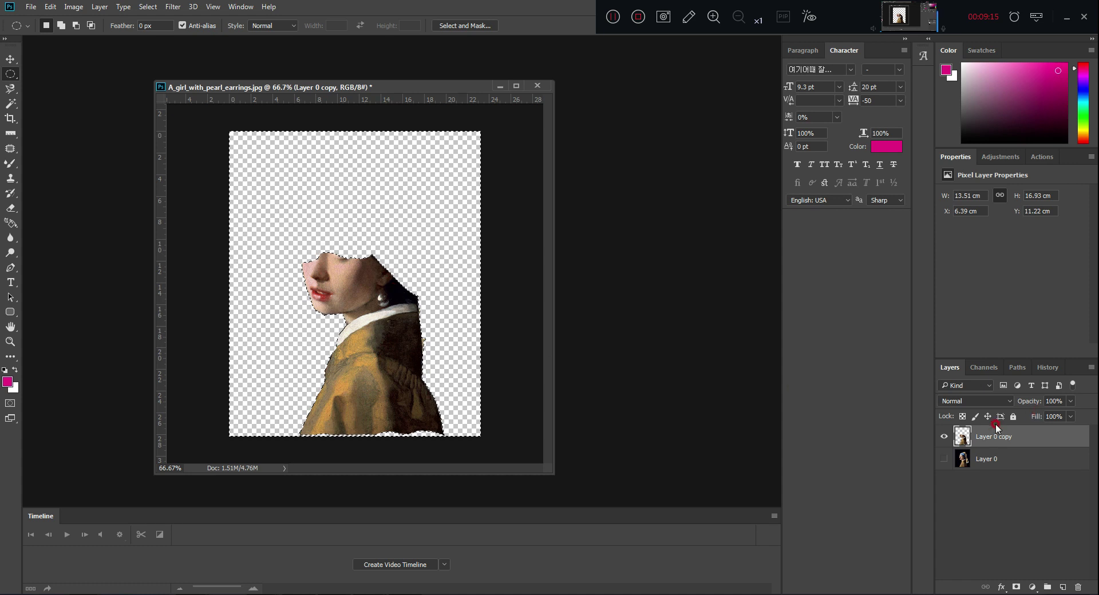
left_click(943, 458)
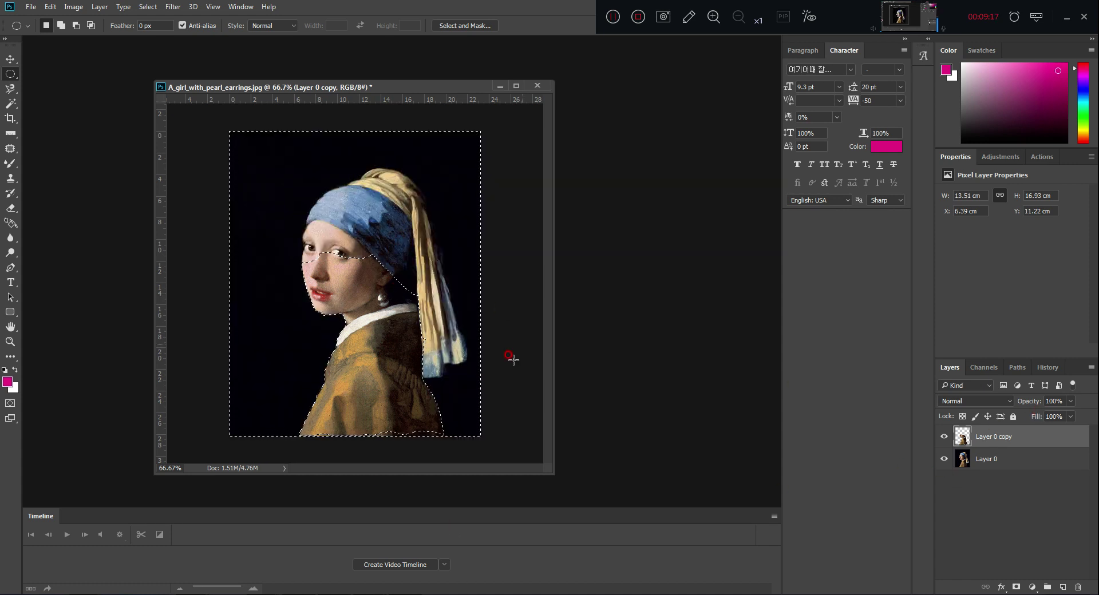
left_click(989, 462)
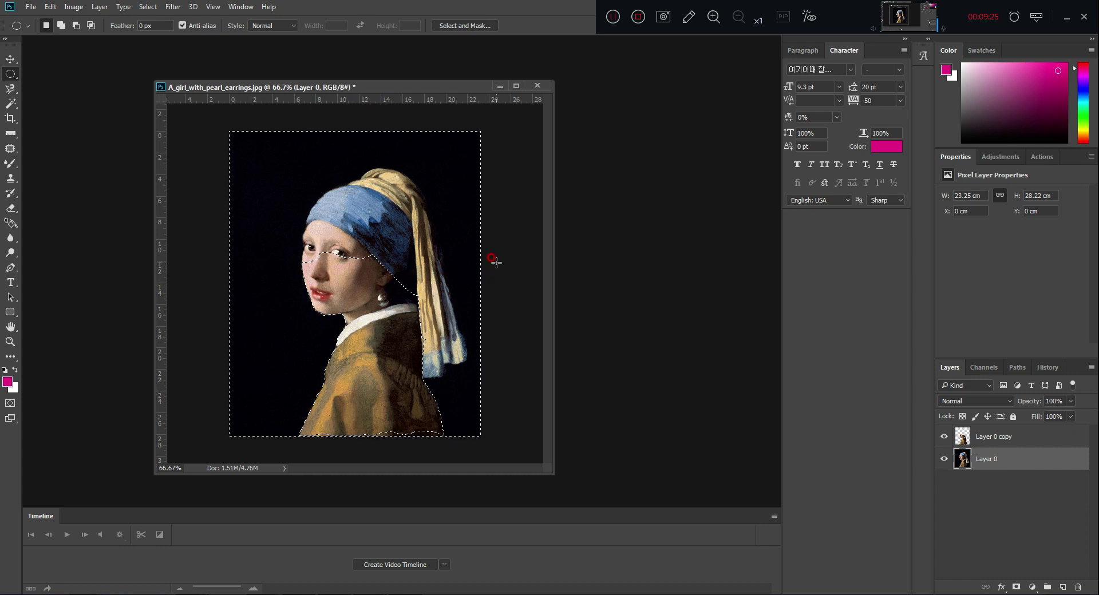
- Deselect, restore and invert the selection twice, then deselect the portrait again
left_click(342, 213)
key("ctrl+z")
key("ctrl+shift+i")
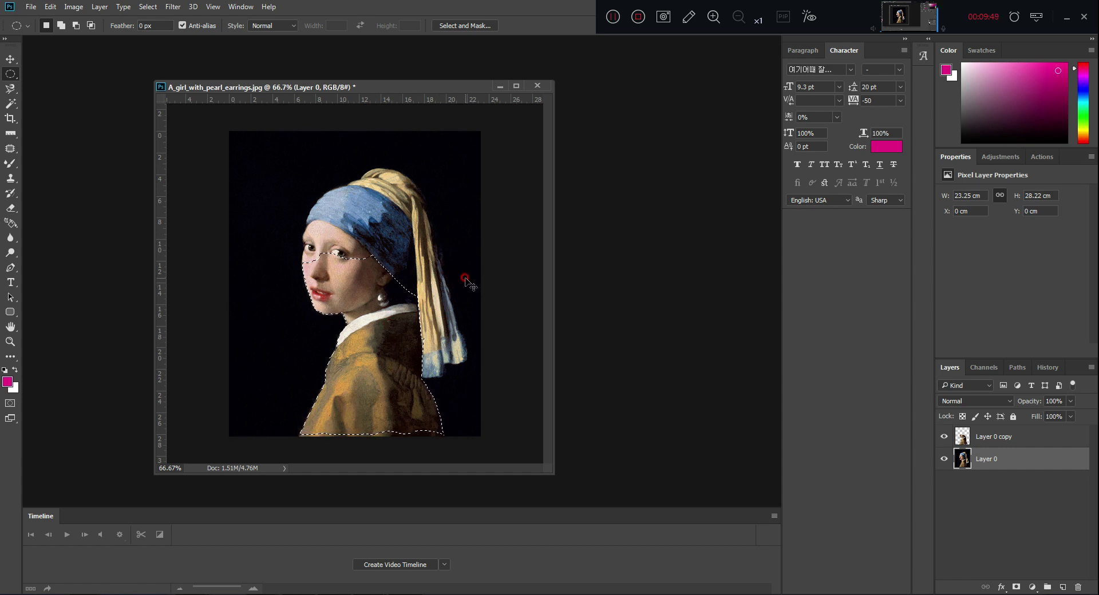
key("ctrl+shift+i")
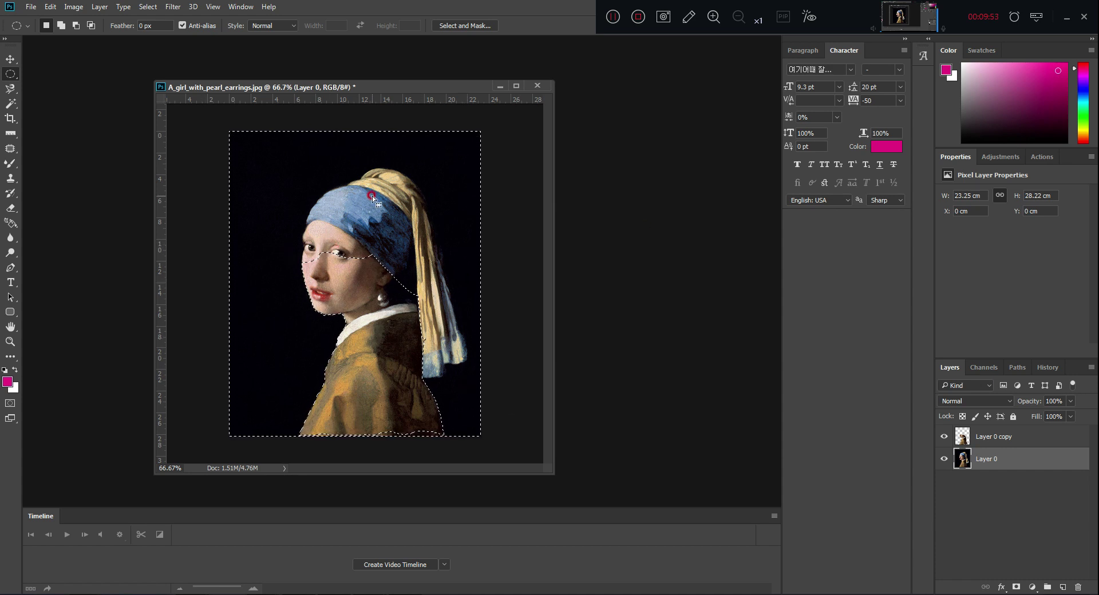
left_click(201, 139)
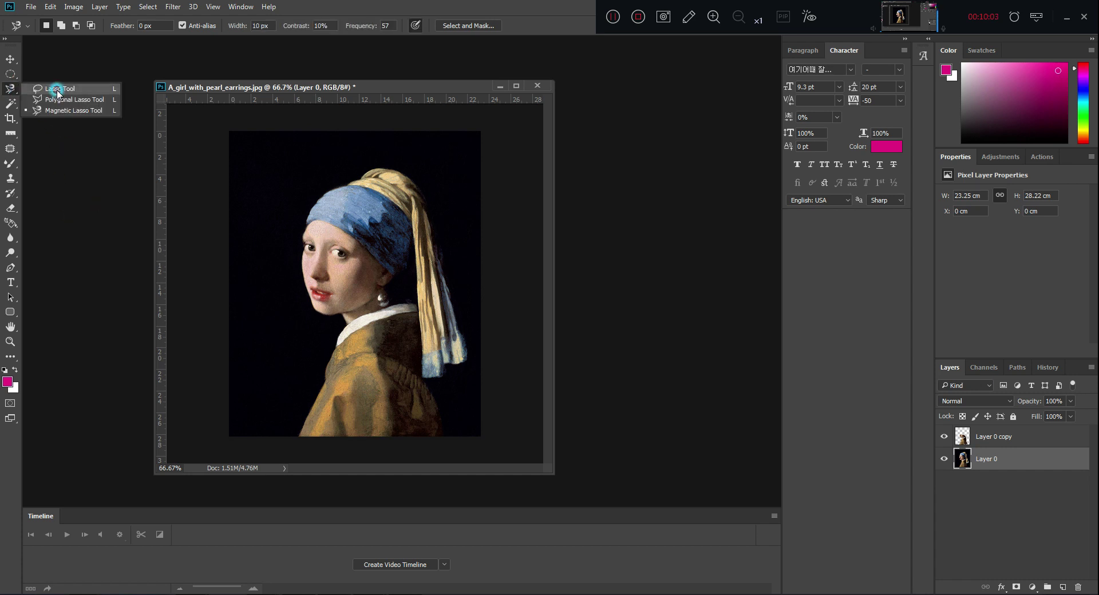
left_click_drag(7, 93, 55, 89)
left_click(11, 104)
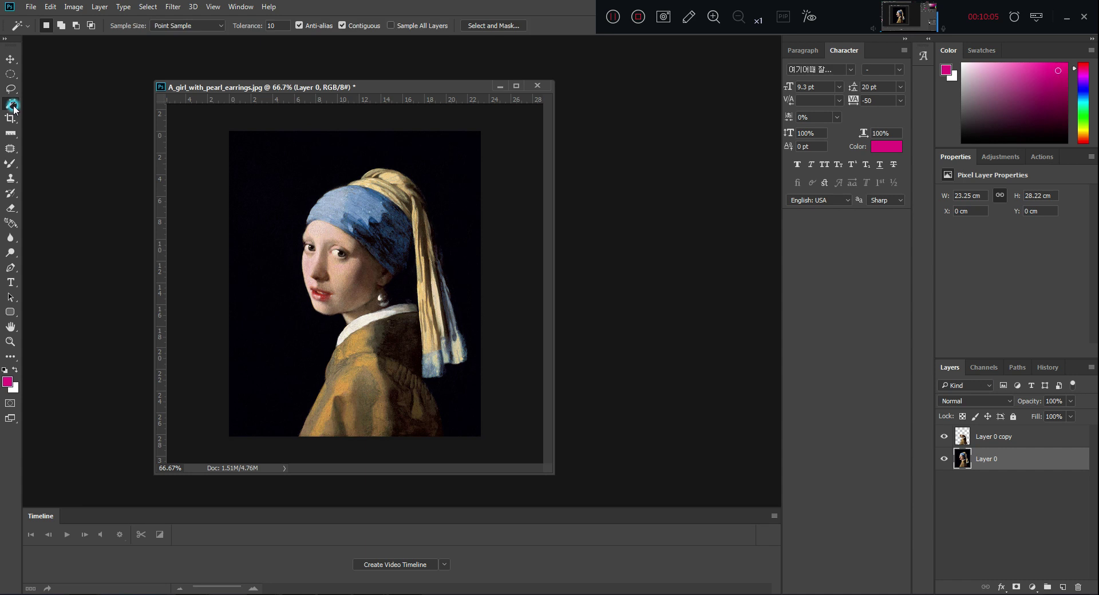
left_click_drag(10, 104, 48, 105)
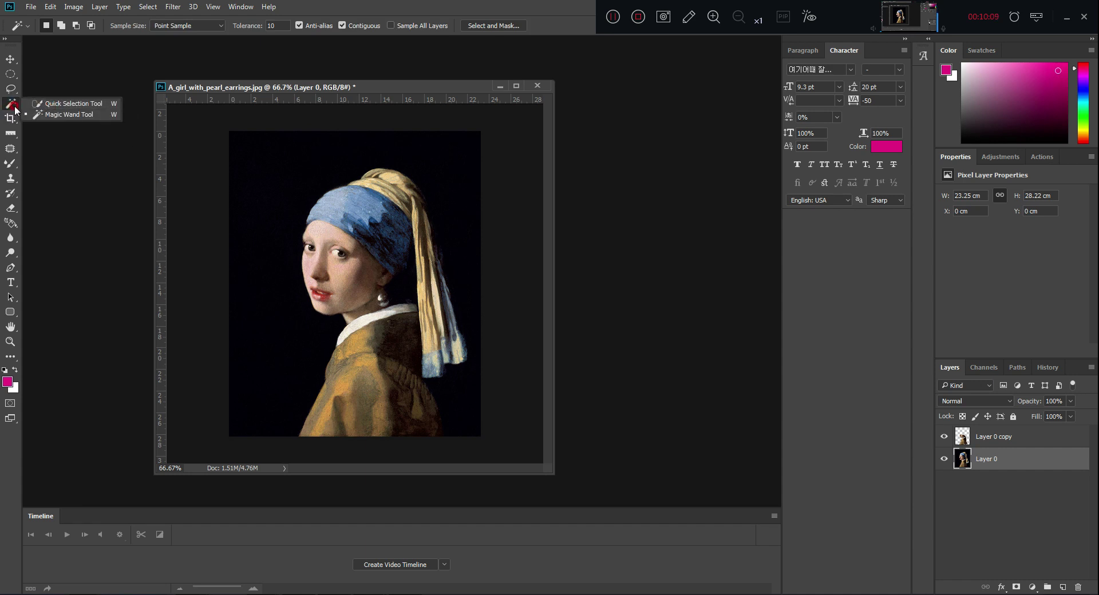
left_click(11, 105)
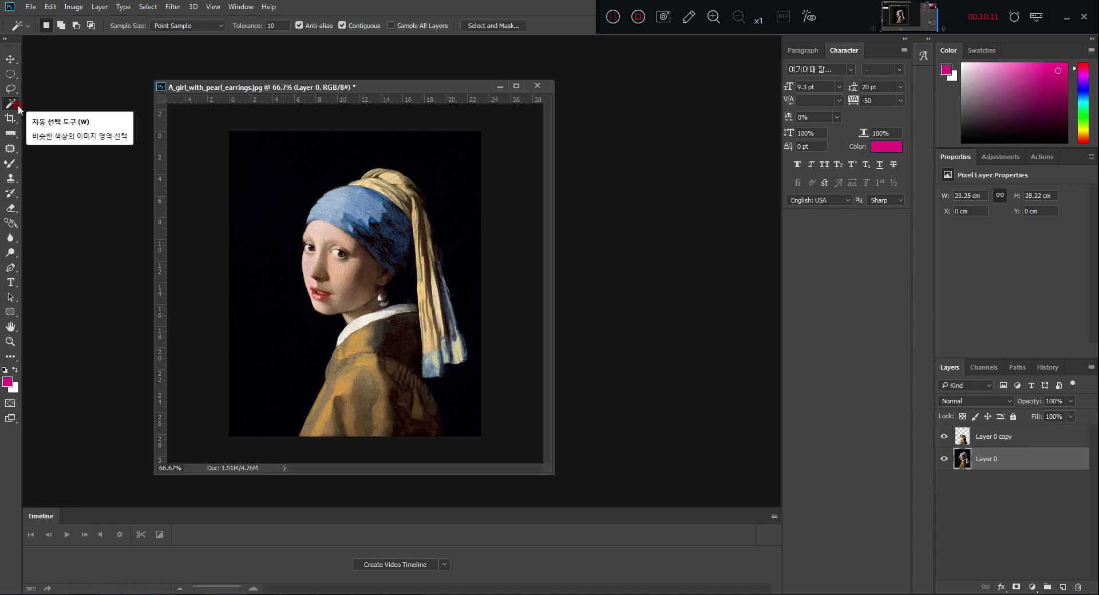
left_click(258, 142)
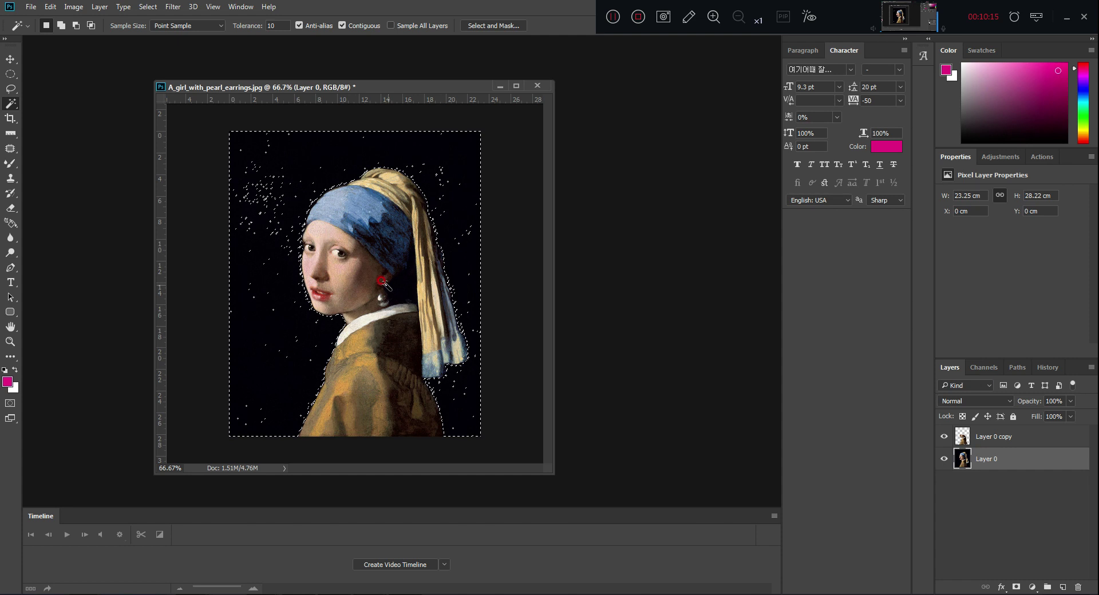
left_click_drag(14, 109, 52, 110)
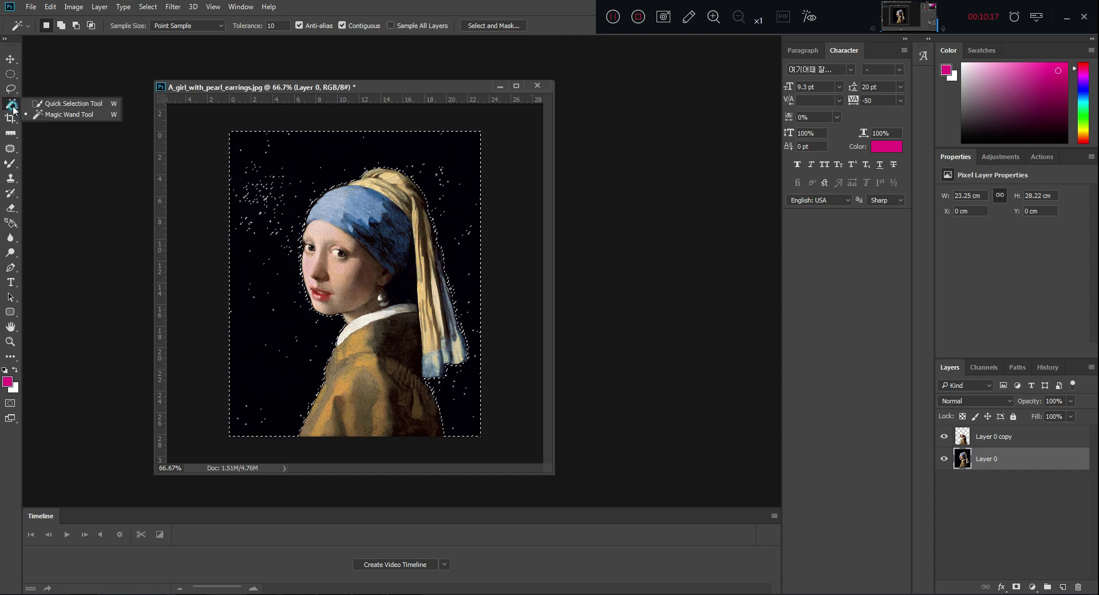
left_click(52, 106)
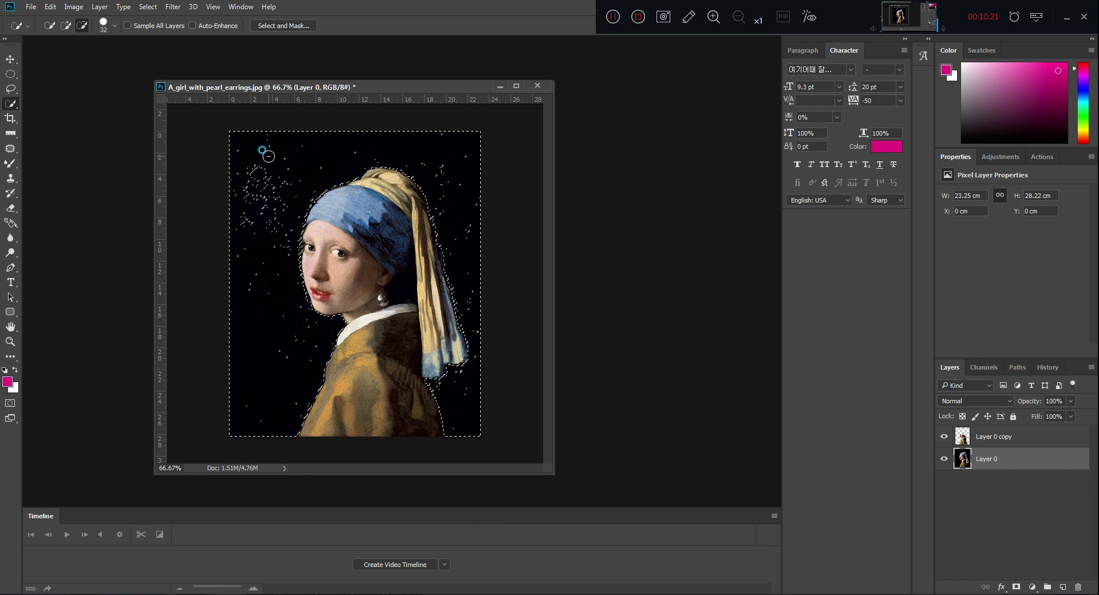
left_click_drag(299, 152, 307, 155)
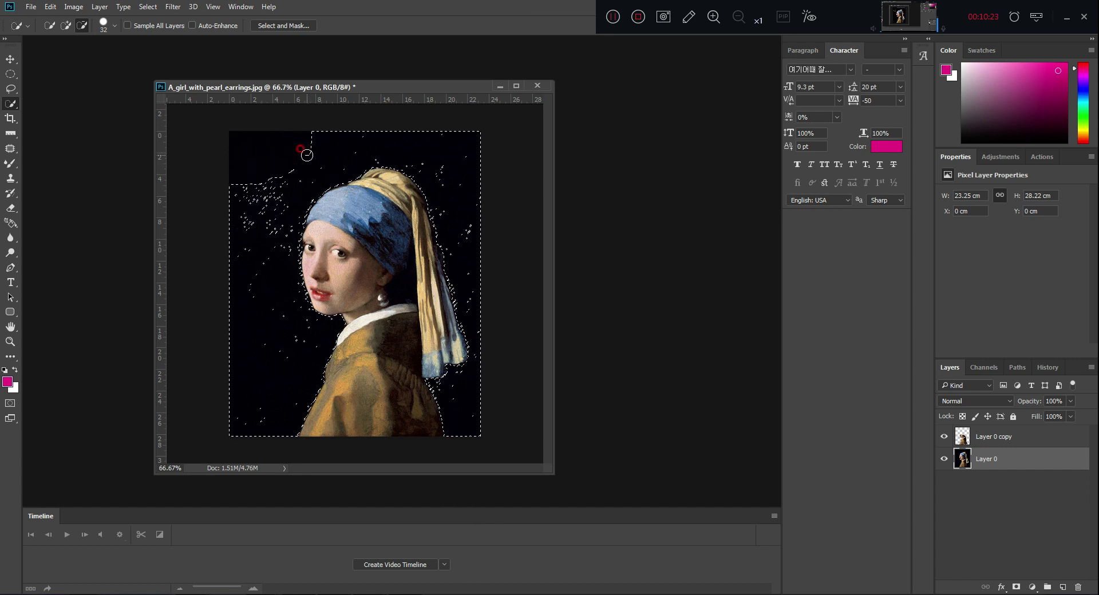
key("ctrl+d")
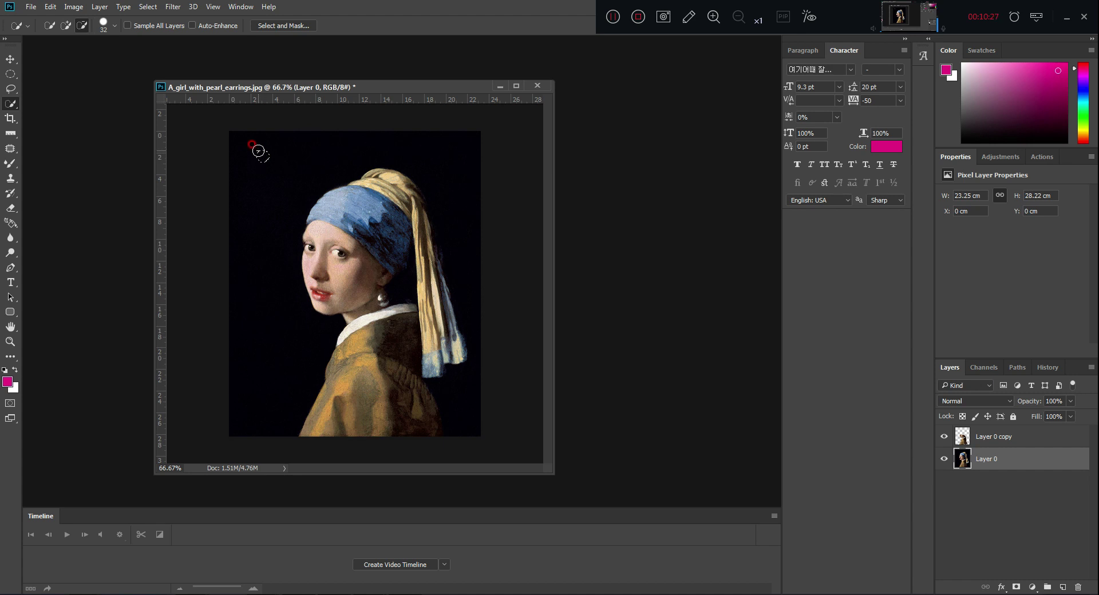
left_click_drag(300, 185, 270, 204)
left_click_drag(259, 275, 279, 168)
left_click_drag(12, 107, 78, 118)
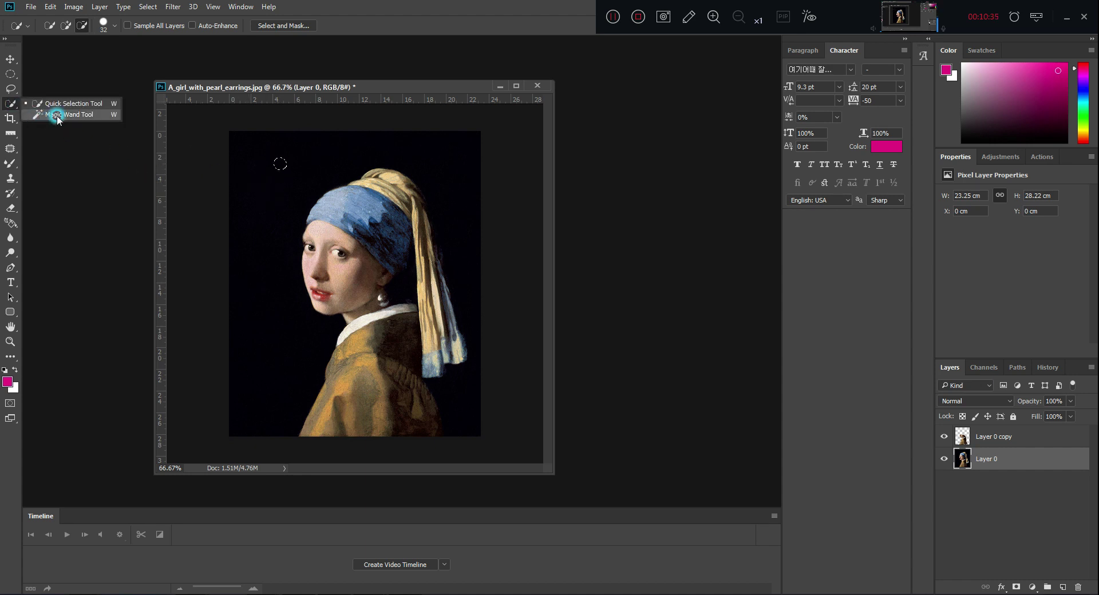
left_click(88, 116)
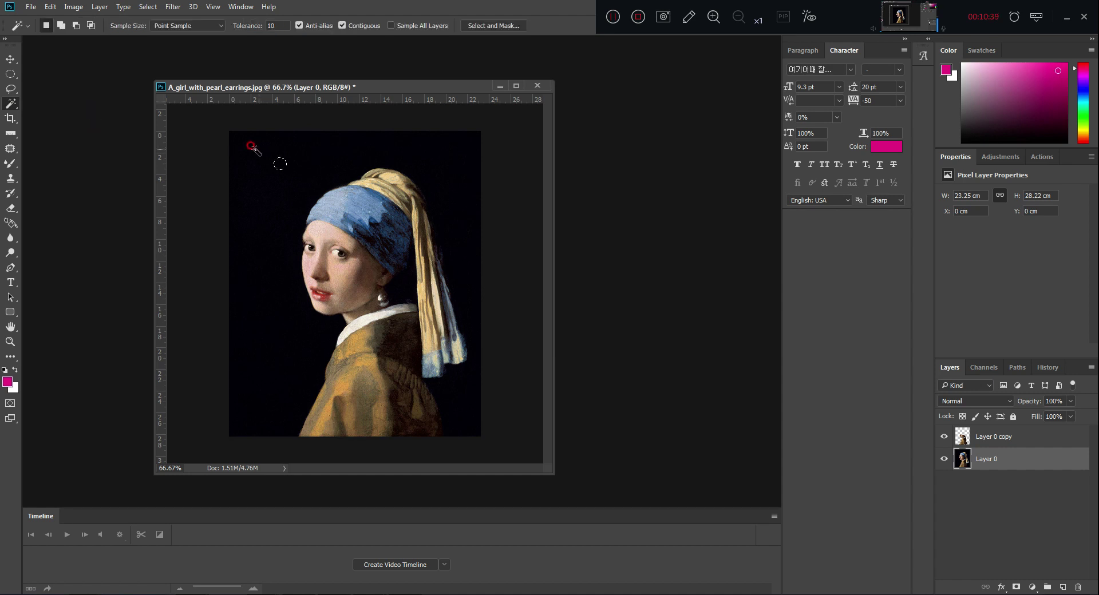
left_click(262, 151)
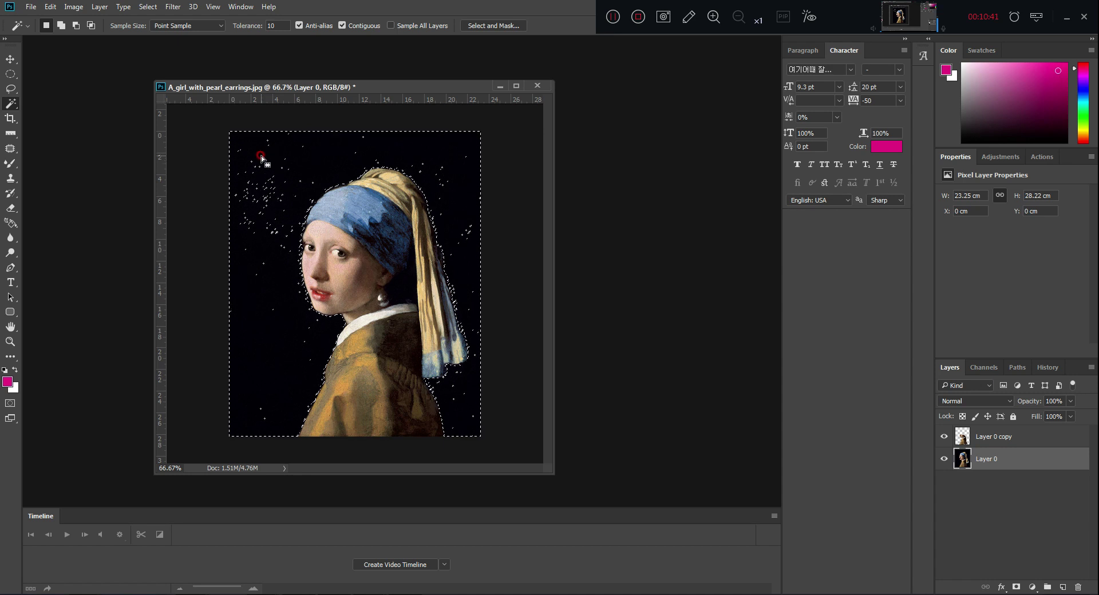
key("ctrl+d")
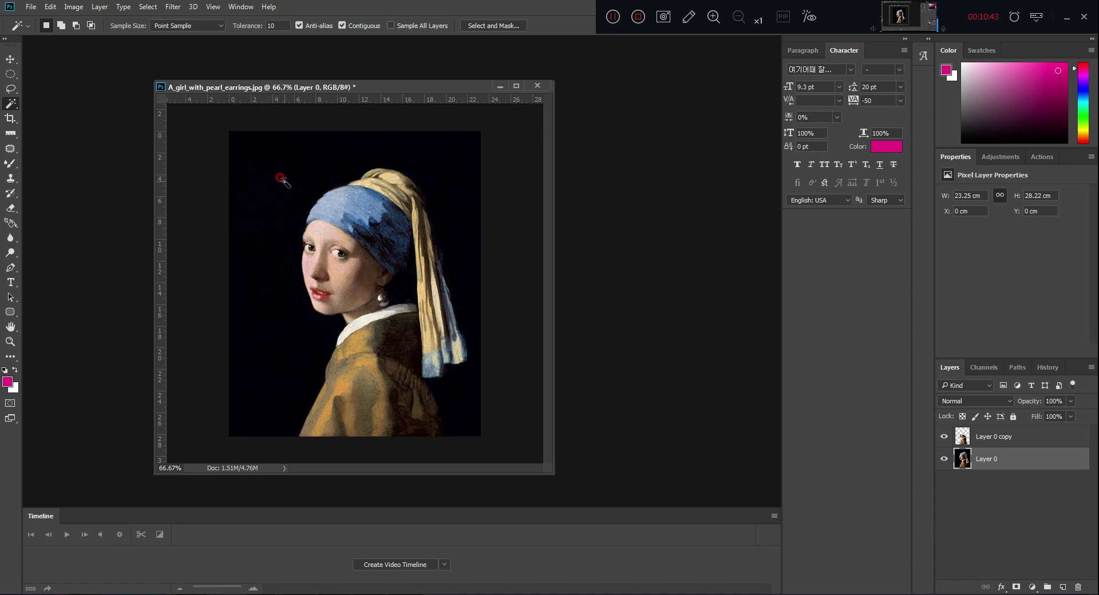
left_click(297, 362)
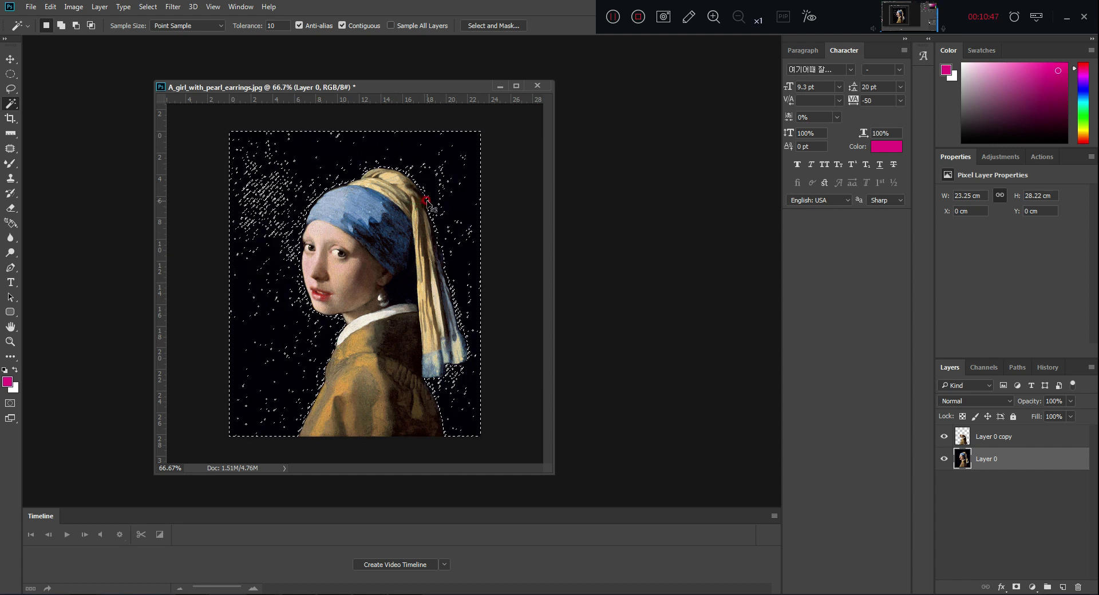
key("ctrl+d")
- Quick-select the dark background along the top and left, refining near the ear and headscarf
right_click(11, 104)
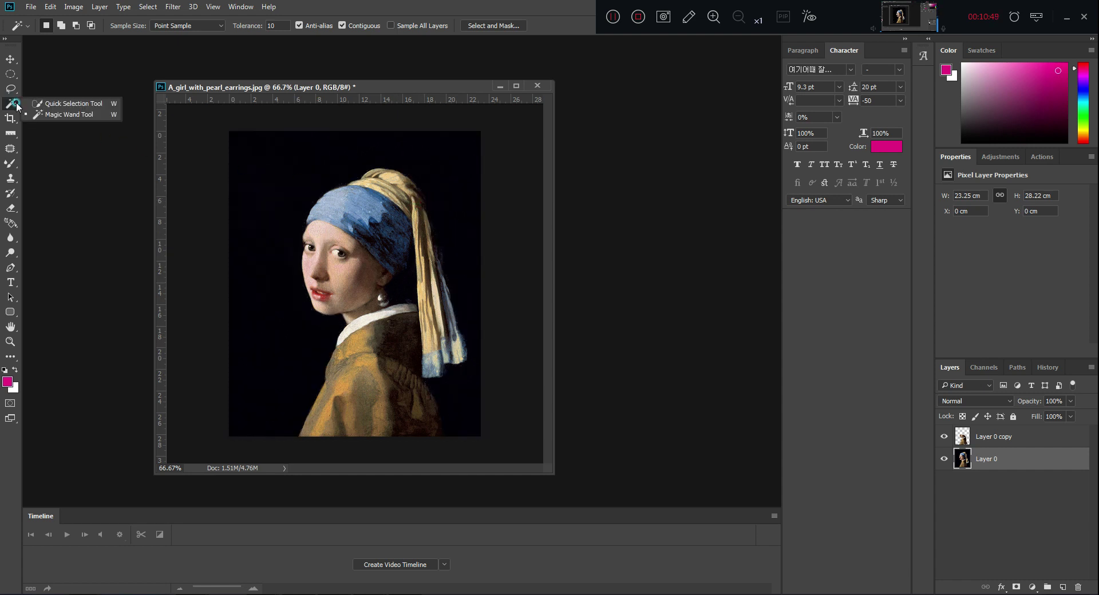
left_click(58, 103)
left_click_drag(256, 142, 475, 190)
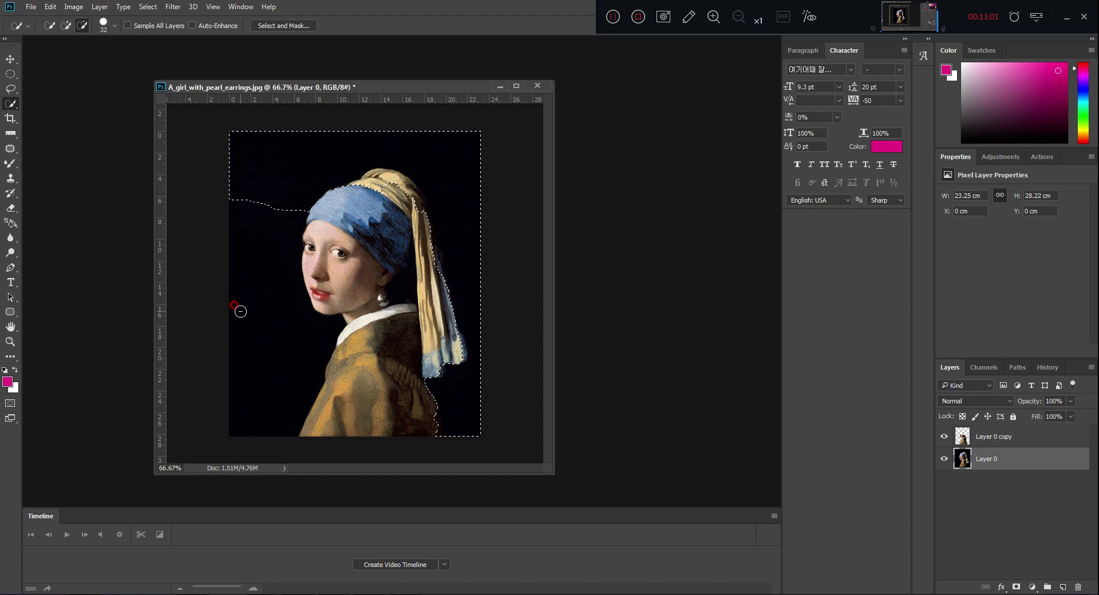
left_click_drag(240, 229, 244, 246)
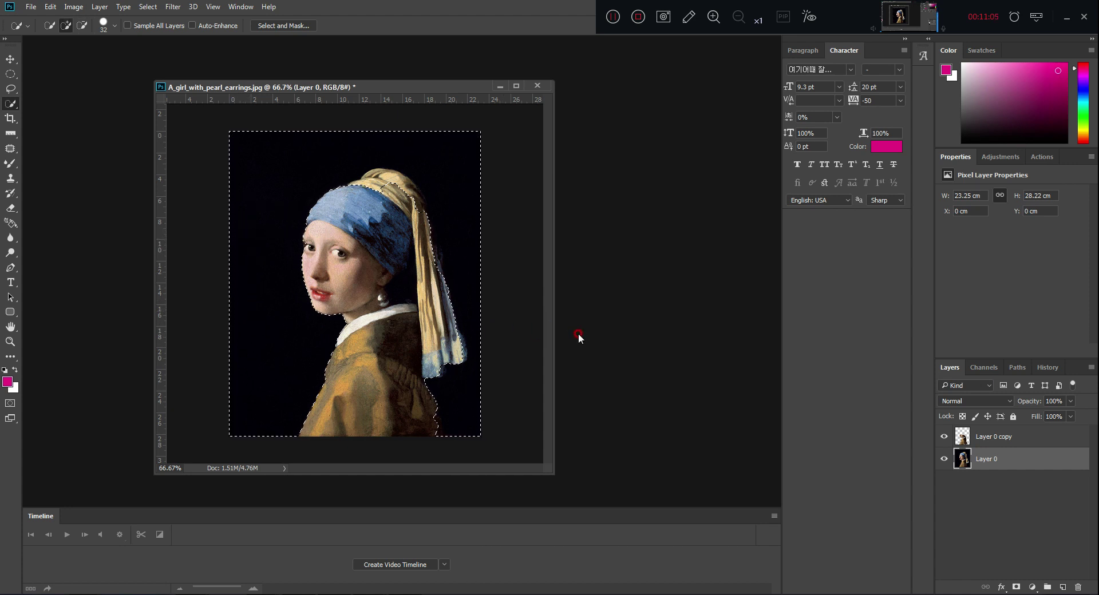
key("alt")
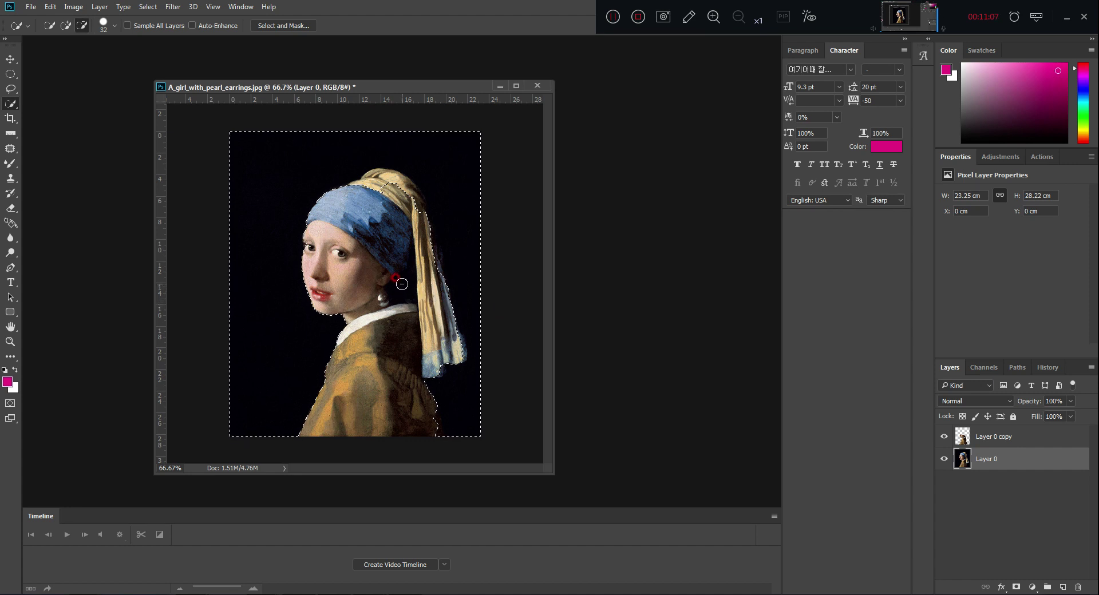
left_click(402, 285)
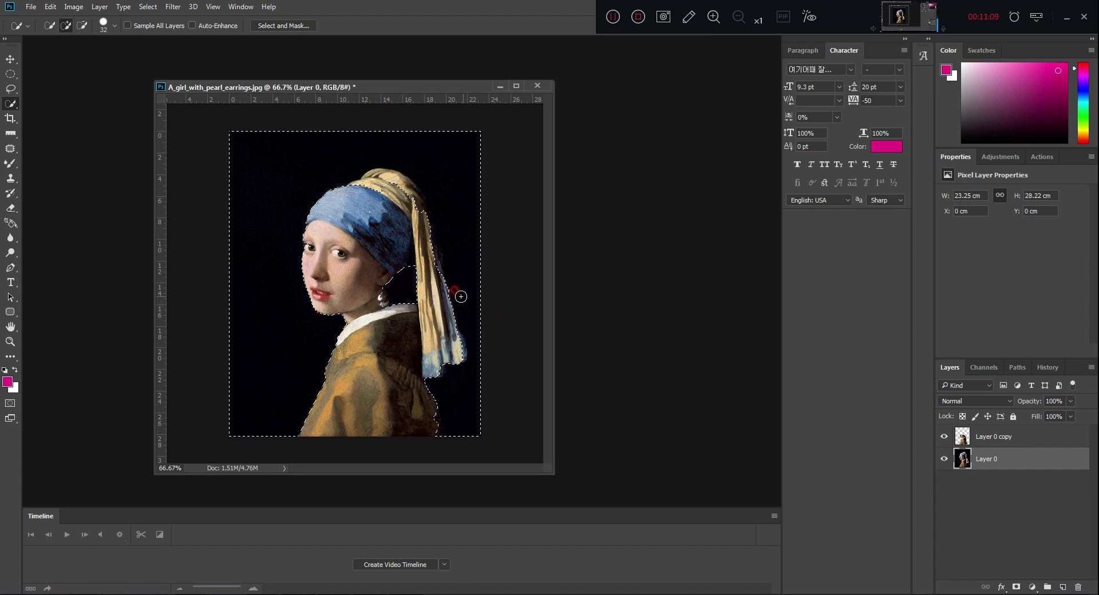
left_click_drag(419, 273, 410, 263)
key("alt")
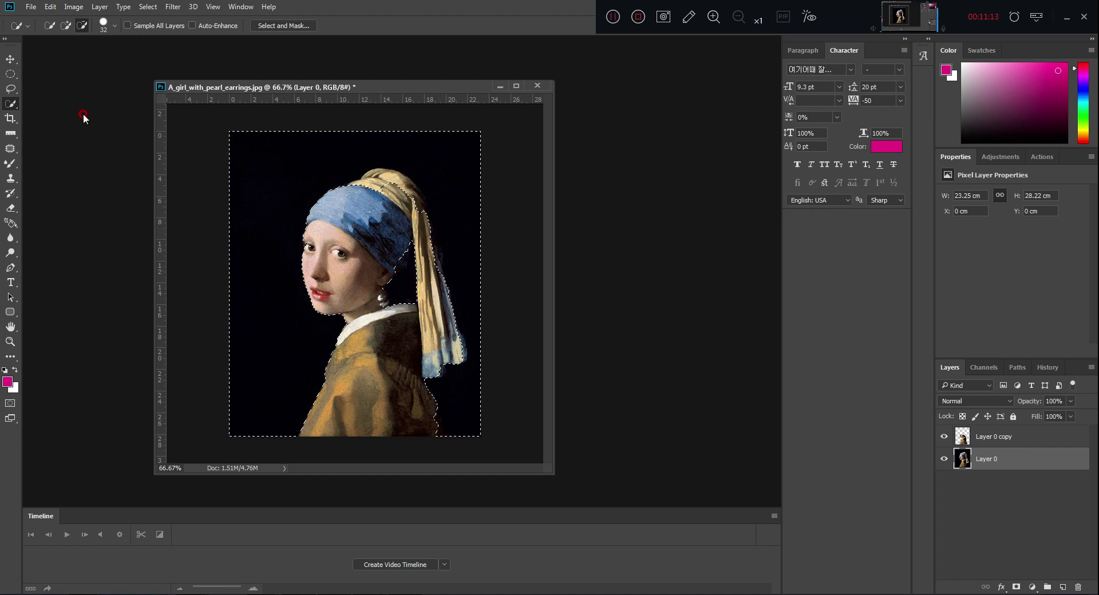
left_click(136, 45)
- Shrink the selection brush to 14 px and touch up spots in the dark background
left_click(114, 26)
left_click(67, 60)
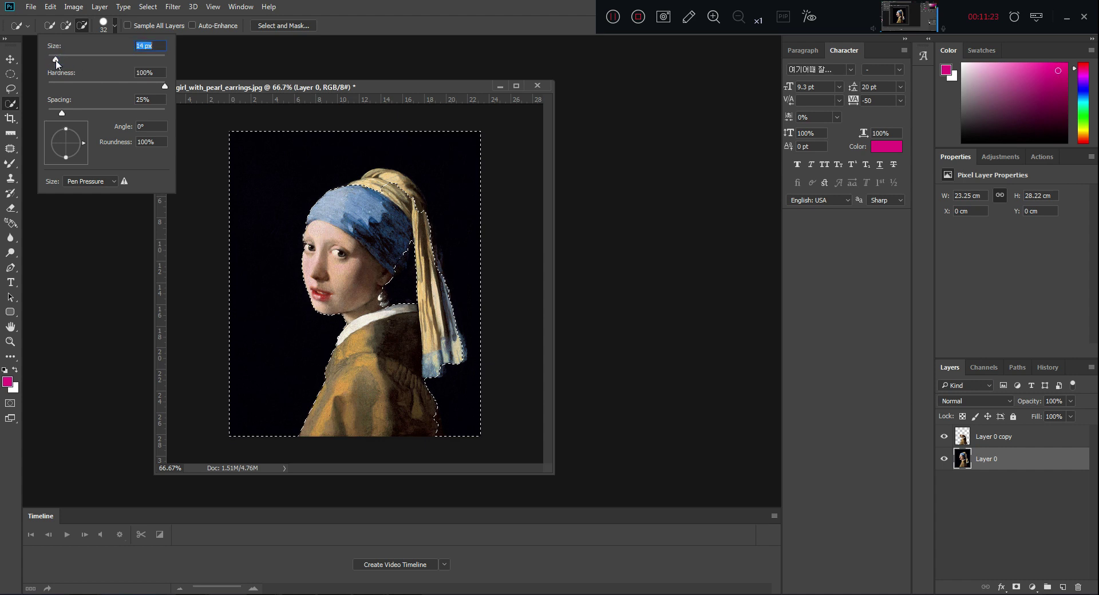
left_click_drag(55, 60, 55, 60)
left_click(250, 94)
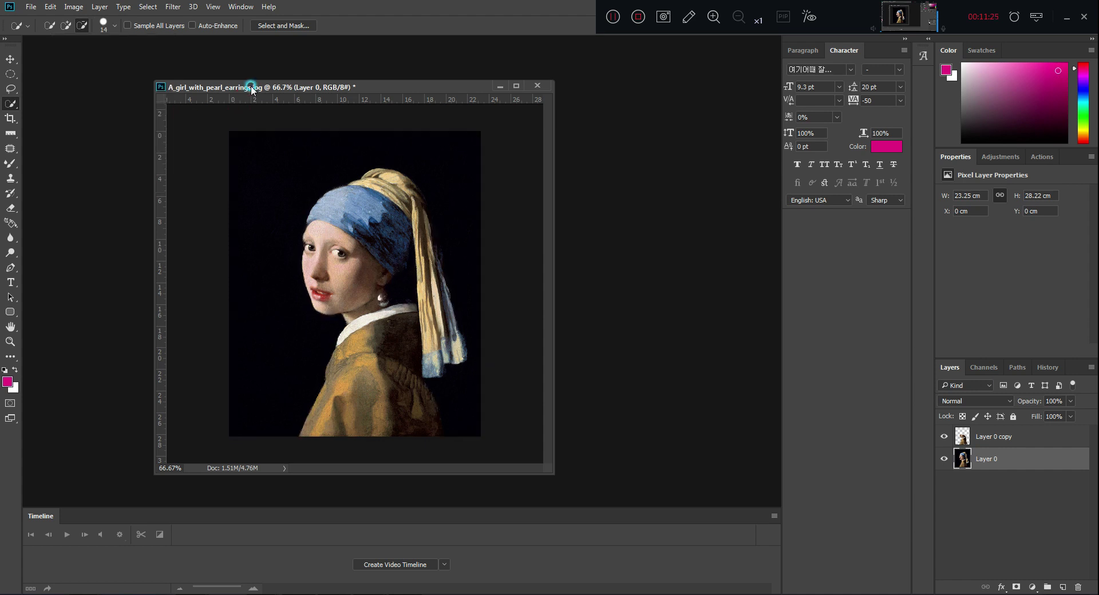
left_click_drag(257, 174, 252, 158)
left_click(274, 212)
left_click(267, 256)
left_click(280, 307)
- Enlarge the brush to 50 px and remove the upper-left background from the selection
left_click(260, 332)
left_click(115, 25)
left_click_drag(55, 59, 77, 59)
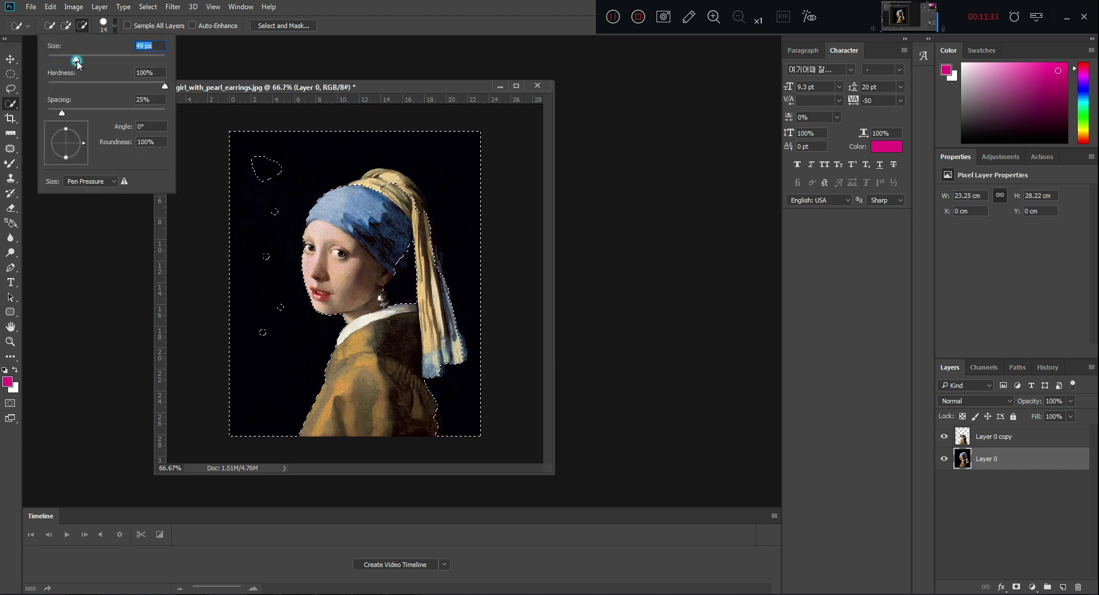
left_click(303, 154)
left_click(274, 253)
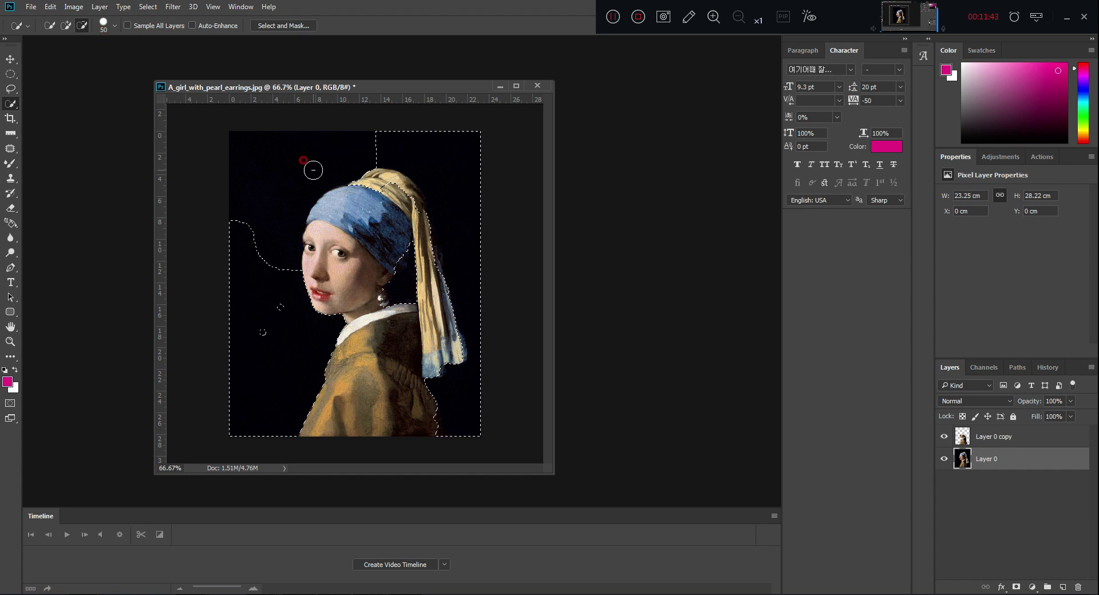
right_click(17, 108)
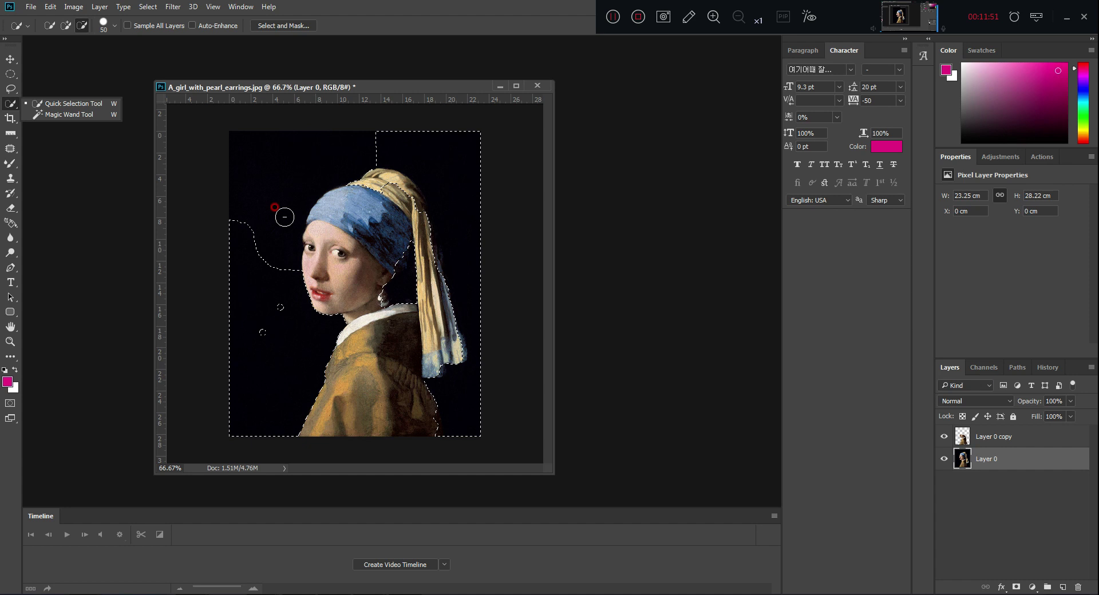
- Switch to the Magic Wand, clear the selection, and set Tolerance to 32
left_click(77, 114)
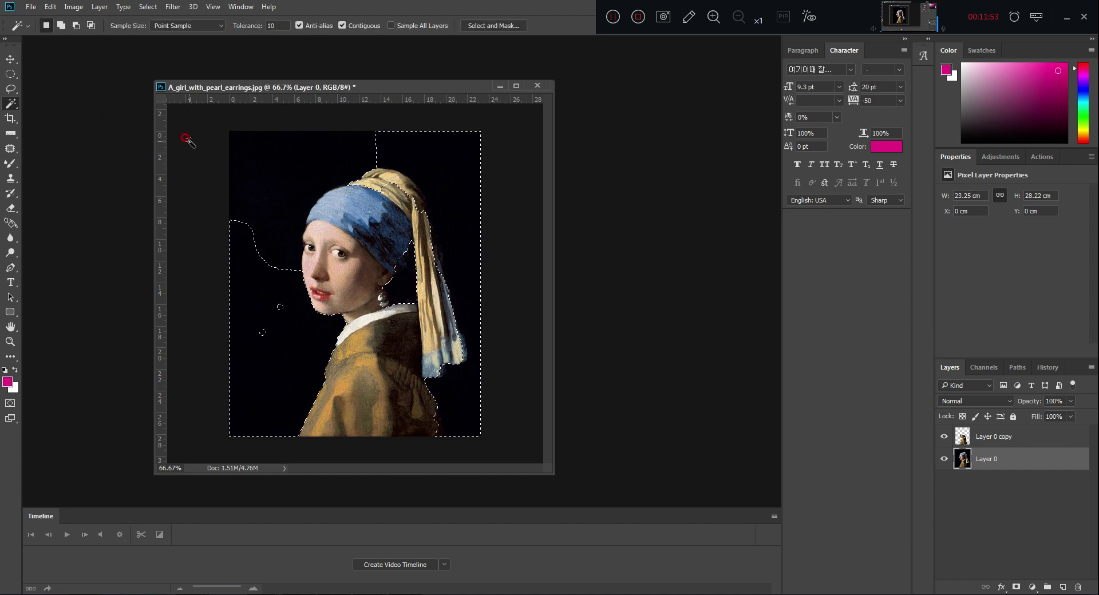
key("ctrl+d")
left_click(265, 181)
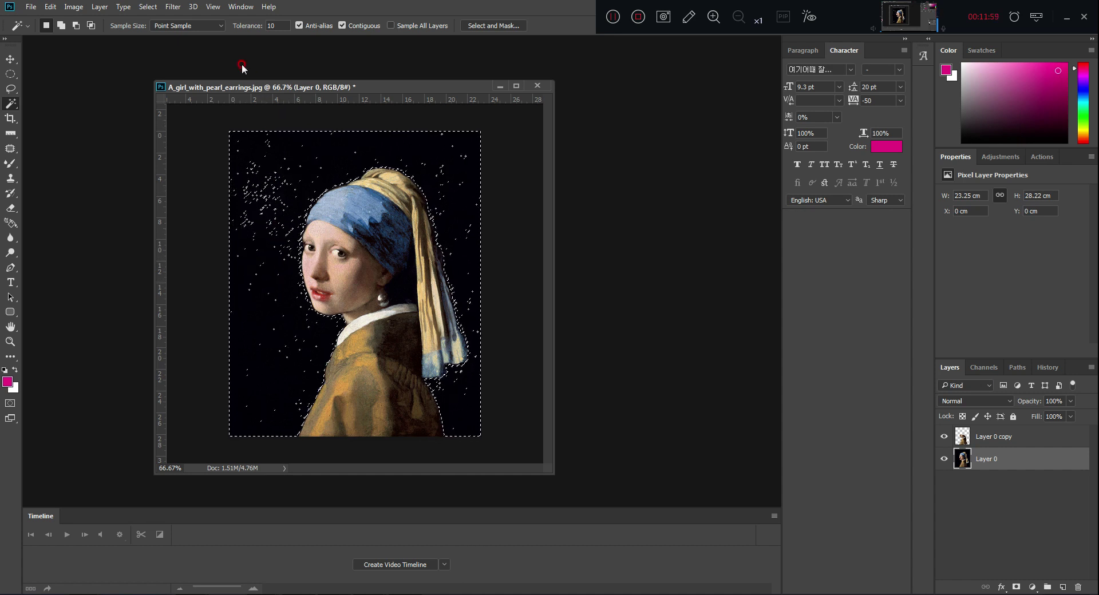
left_click(267, 25)
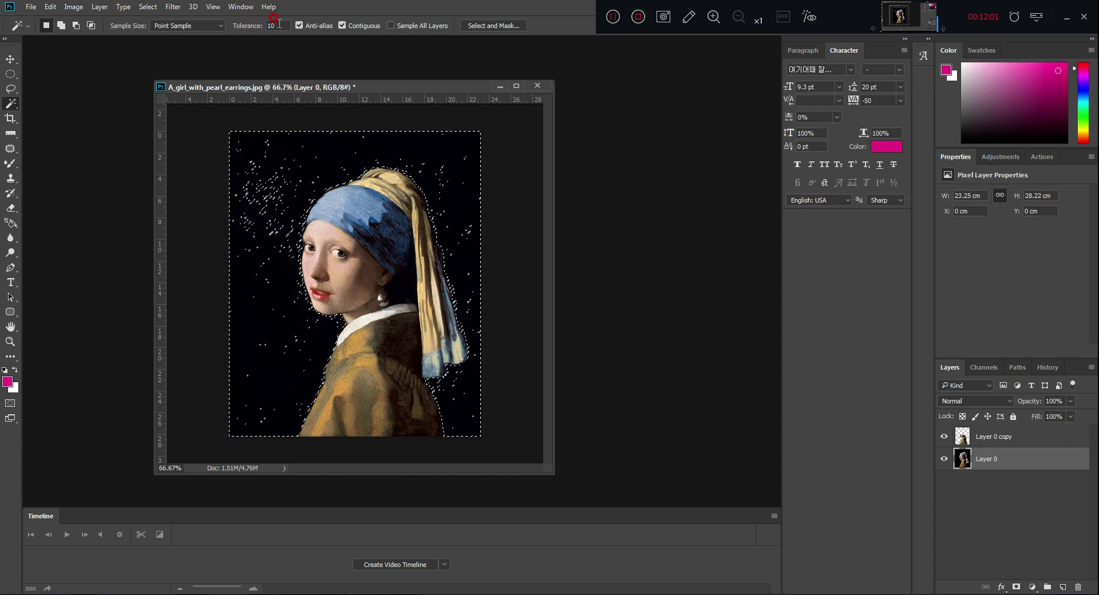
left_click(246, 25)
type("32")
- Test the 32-tolerance Magic Wand on the dark background, then deselect it
left_click(10, 74)
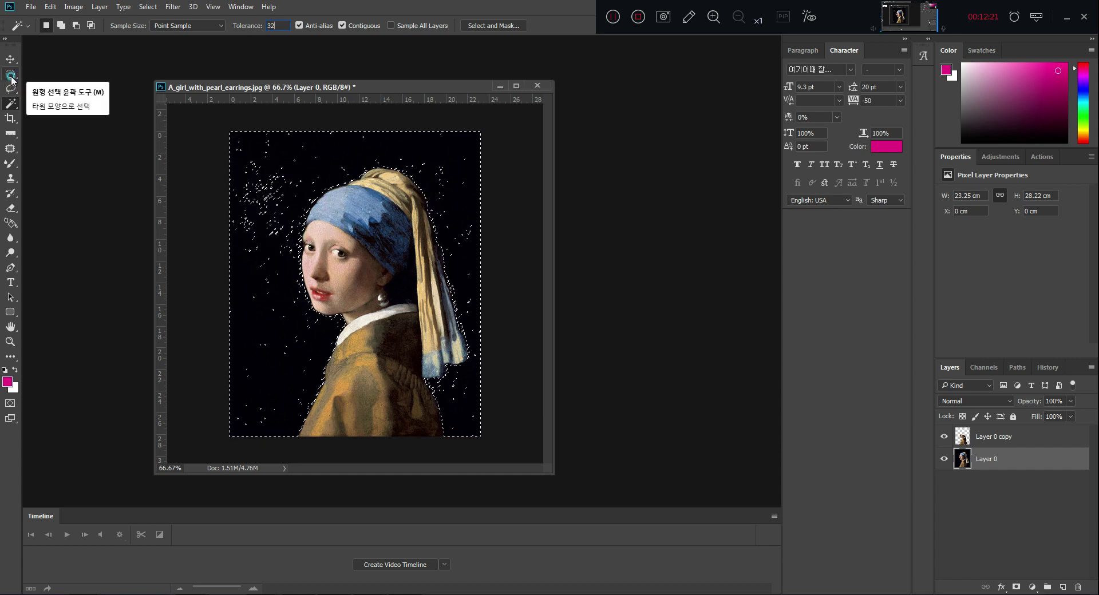
left_click(286, 191)
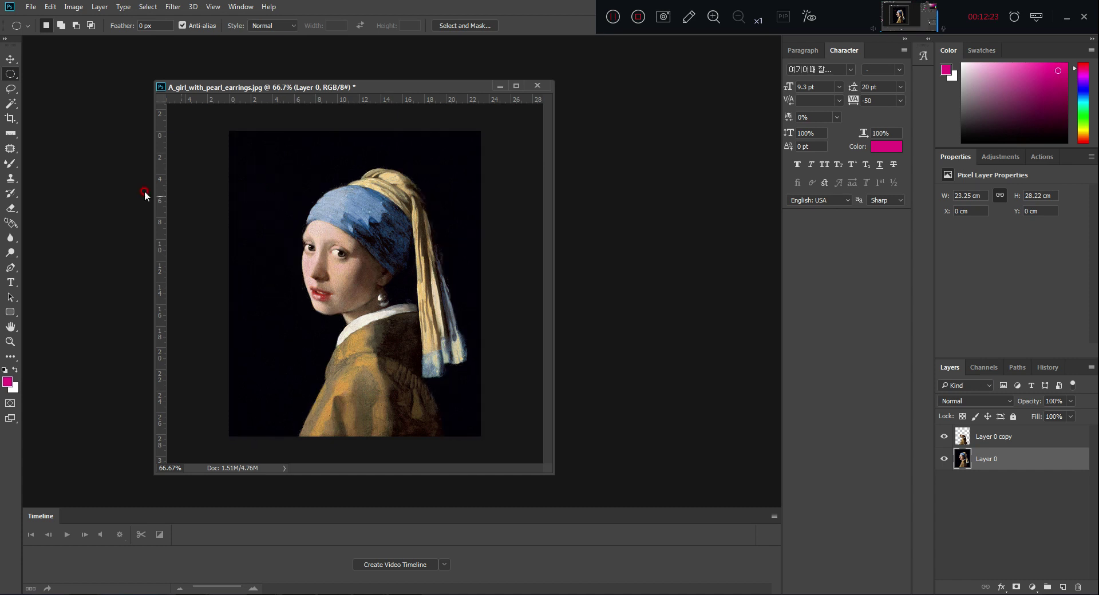
left_click(9, 106)
left_click(120, 123)
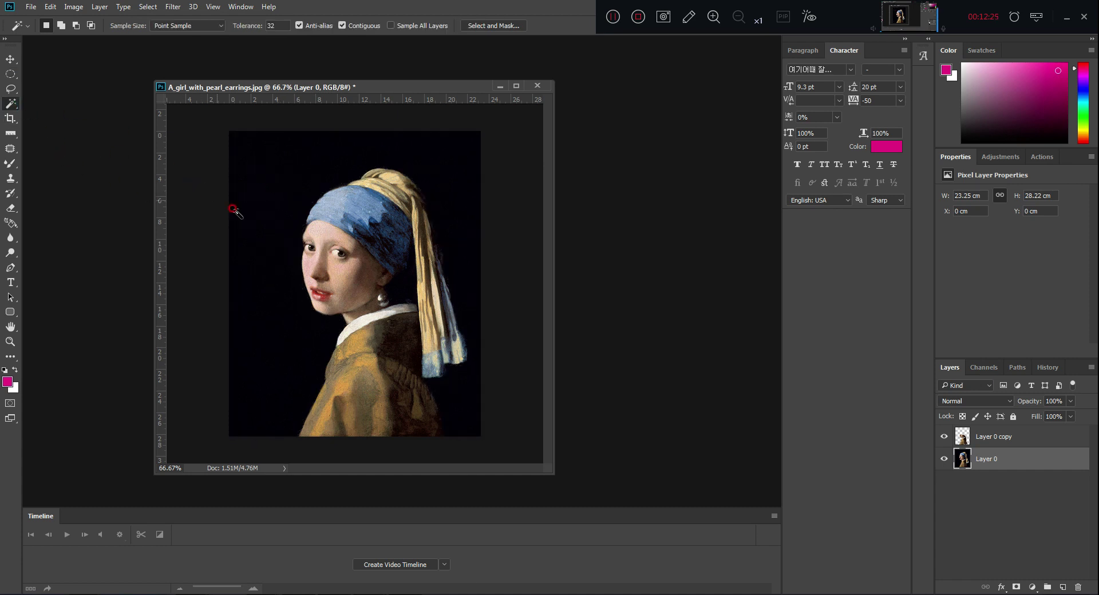
left_click(253, 175)
left_click(267, 26)
key("ctrl+d")
right_click(12, 110)
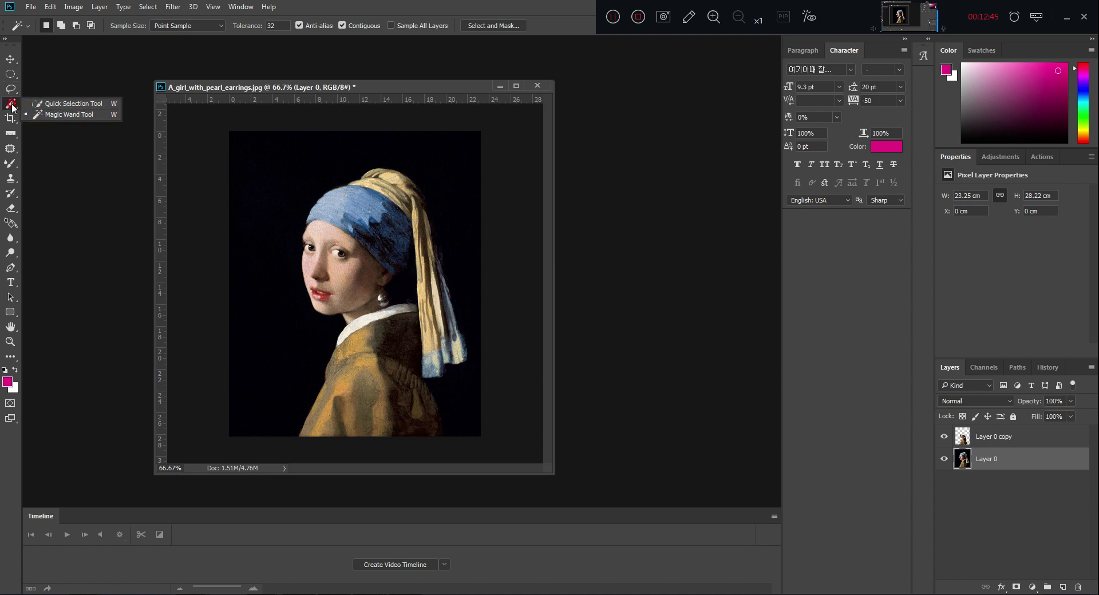
left_click(11, 104)
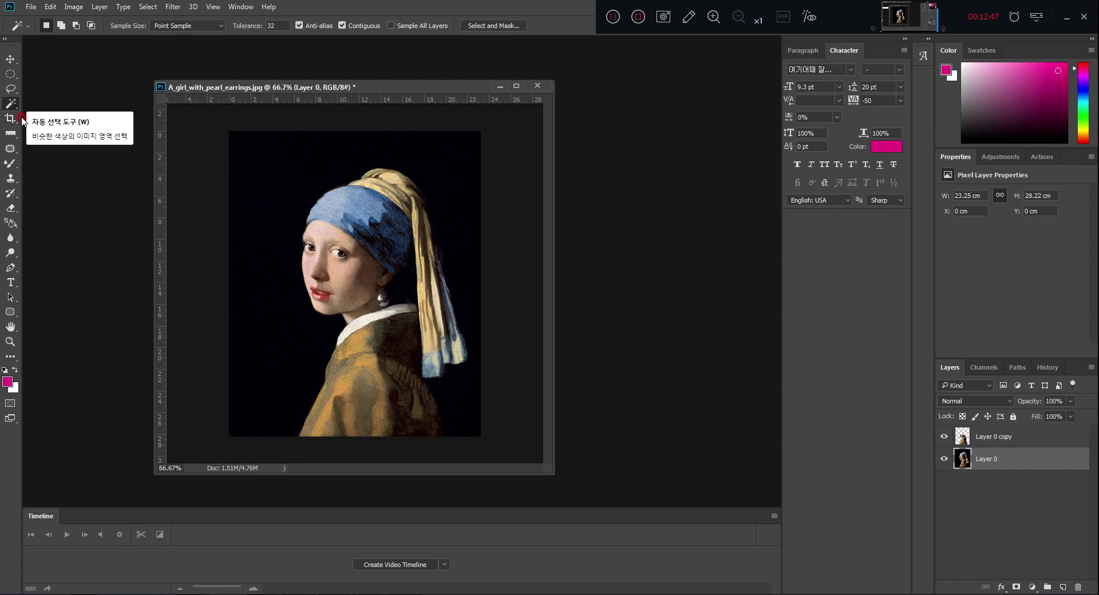
- Crop the image to the girl's head at 14.25 × 15.8 cm, then undo the crop
left_click(11, 118)
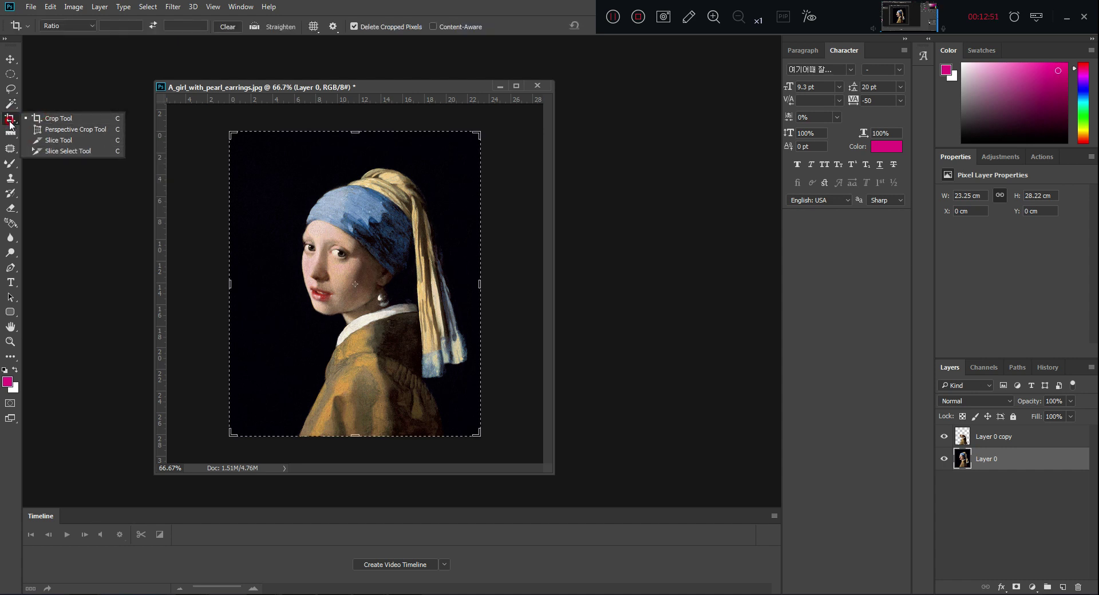
left_click(10, 122)
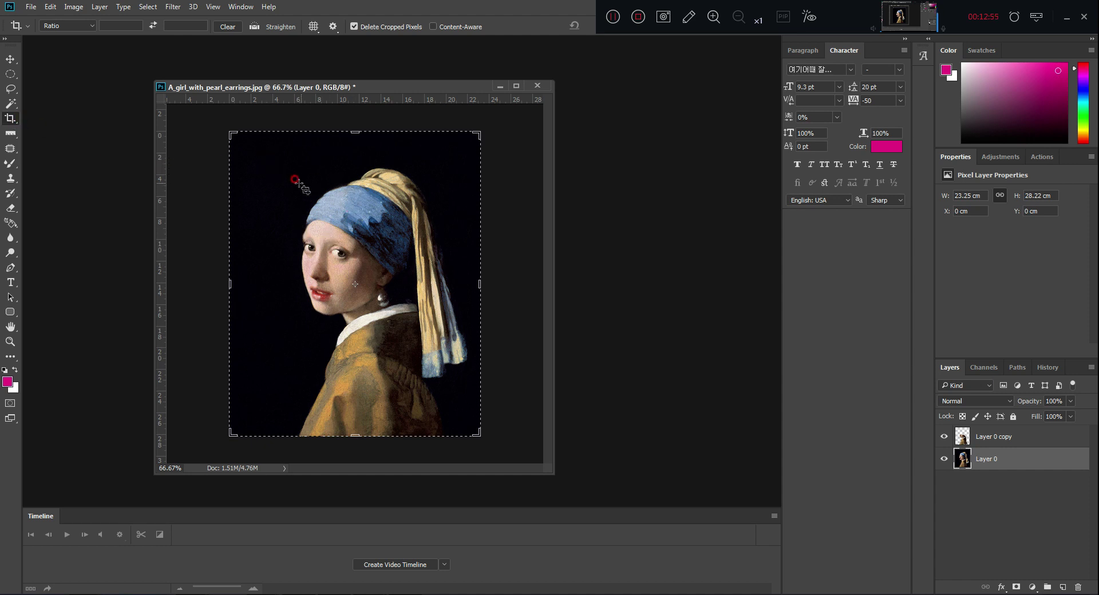
left_click_drag(287, 157, 444, 327)
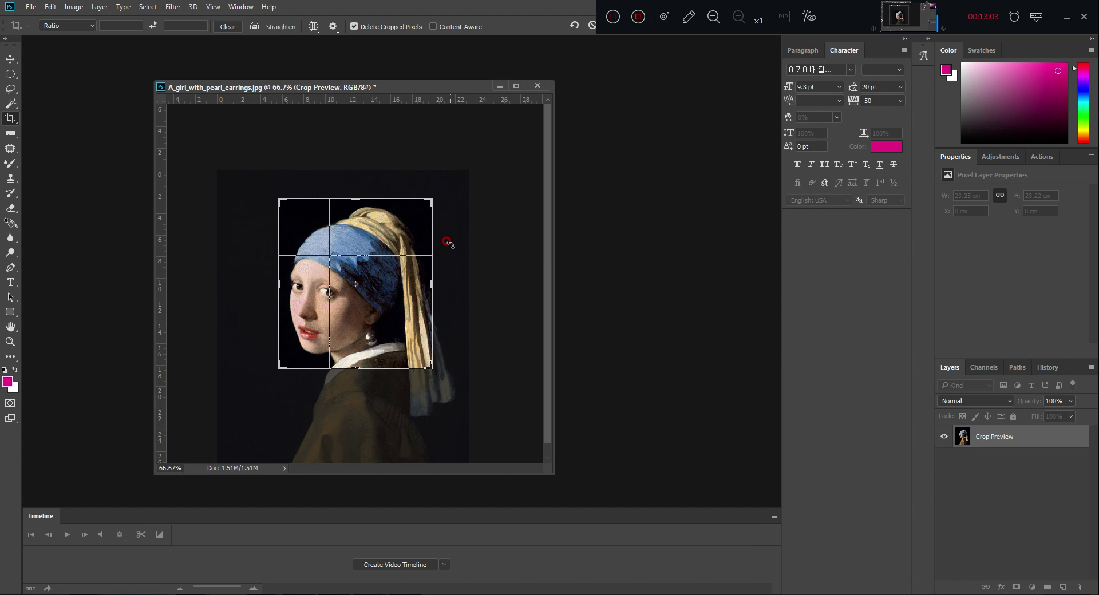
key("Return")
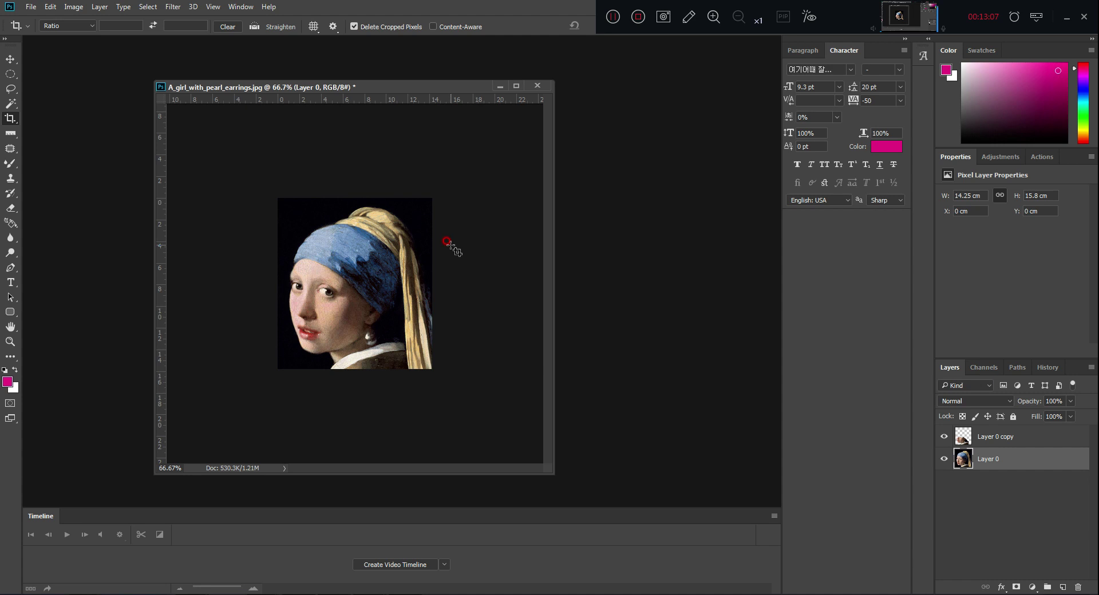
key("ctrl+z")
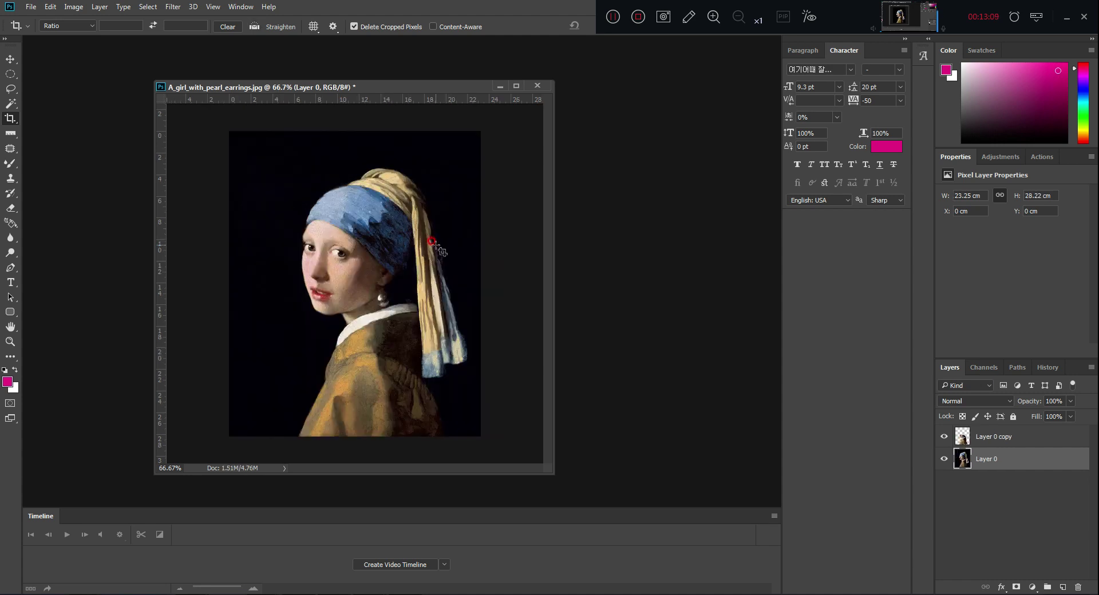
left_click(22, 80)
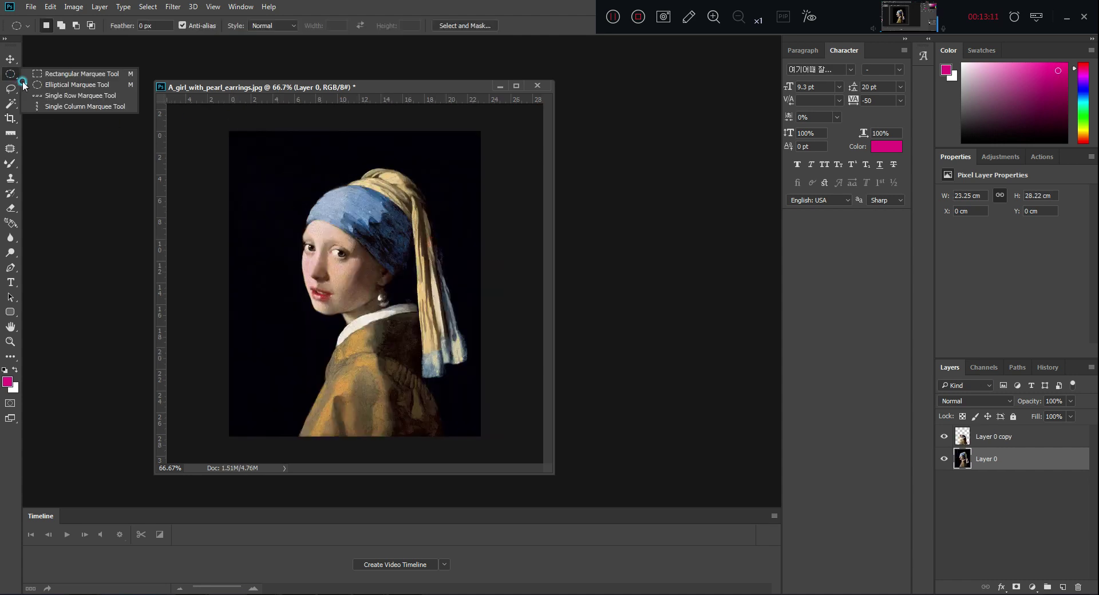
left_click(54, 76)
left_click_drag(280, 156, 449, 326)
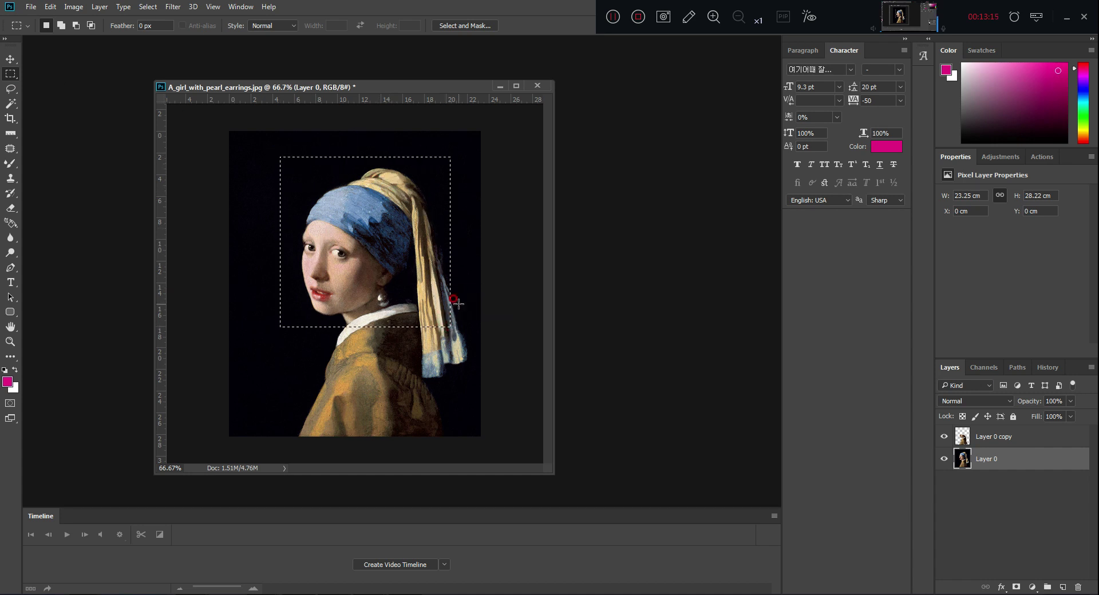
left_click(12, 119)
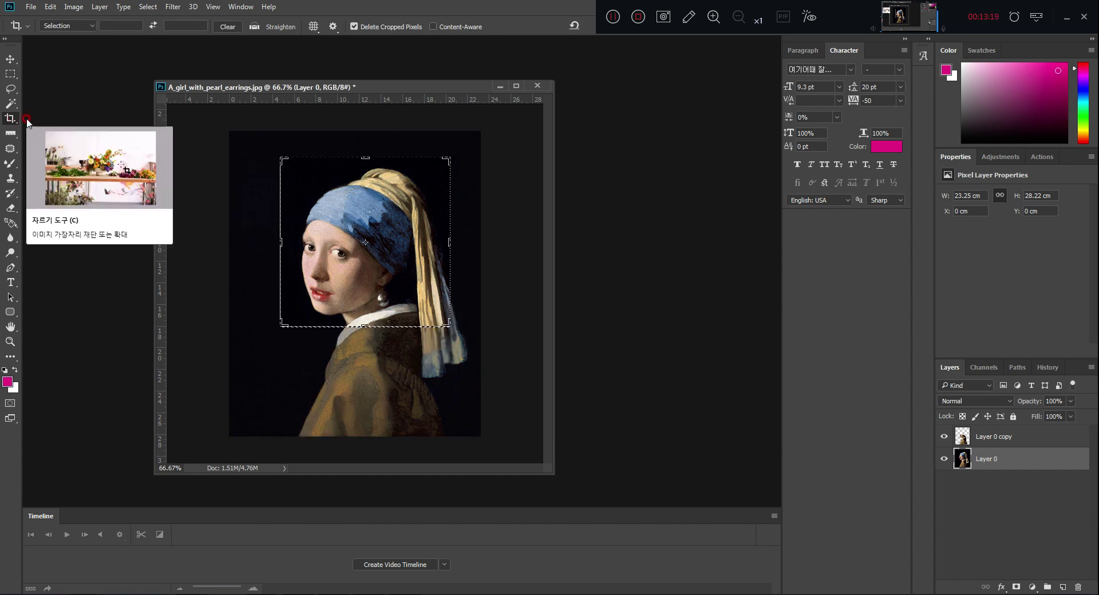
left_click(94, 101)
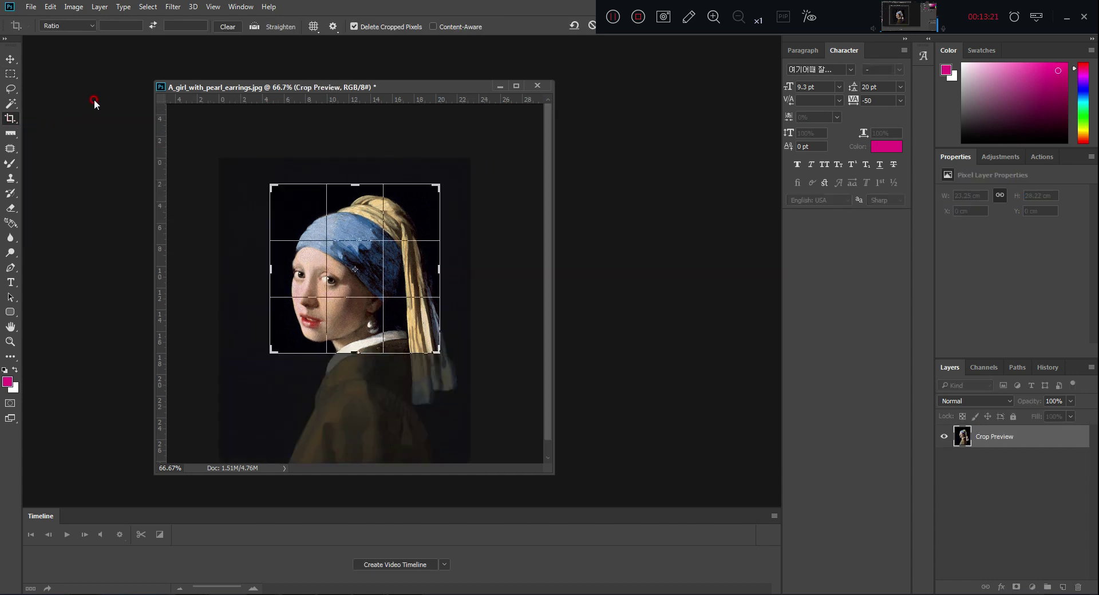
key("Return")
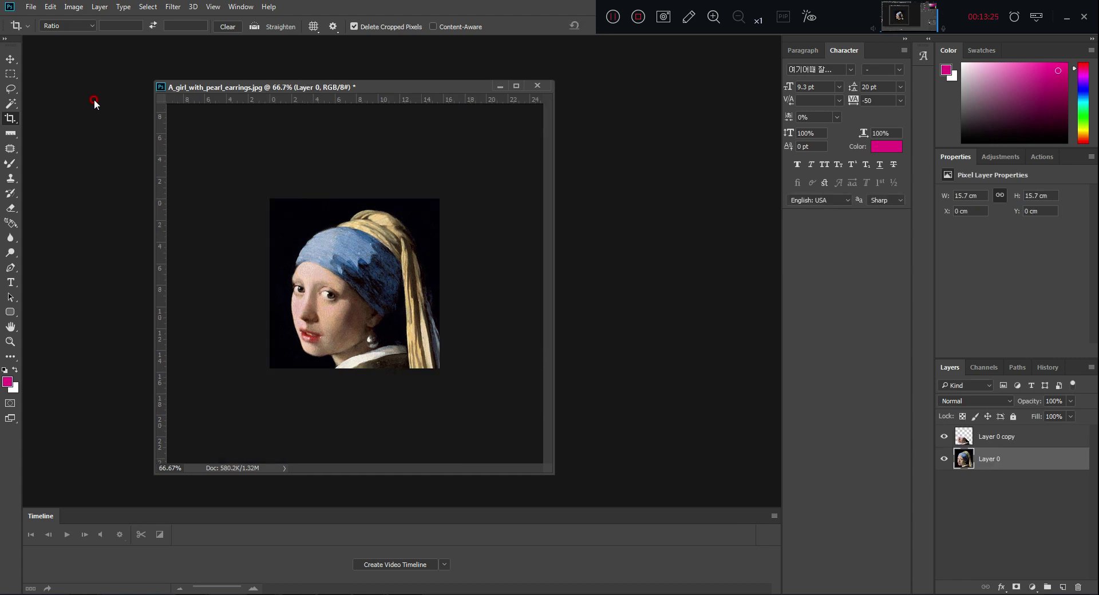
key("ctrl+z")
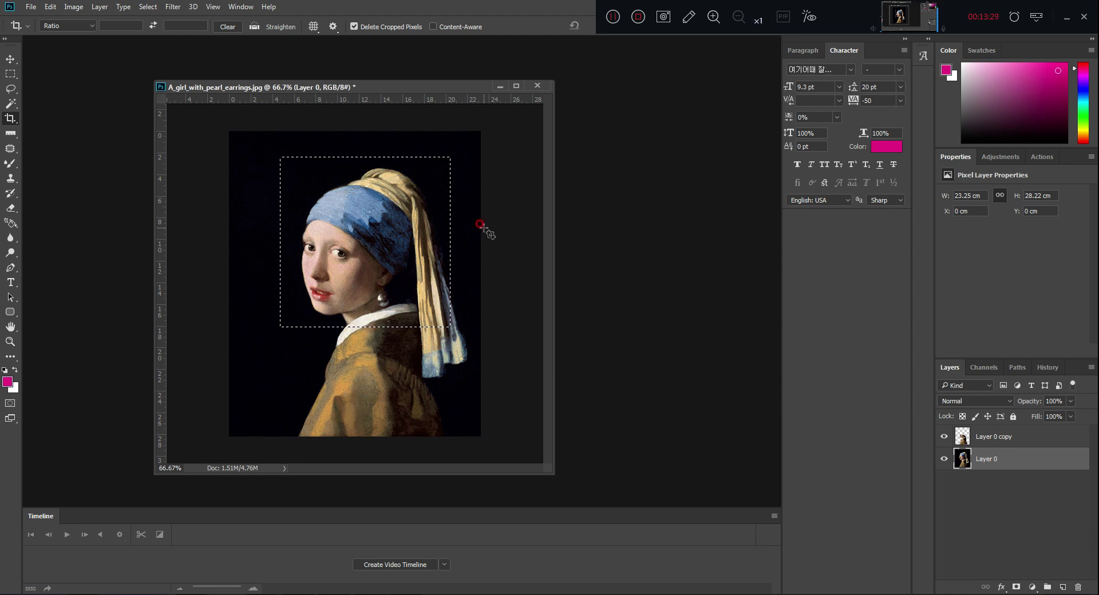
key("ctrl+d")
- With the Eyedropper, sample the headscarf blue, the dark background and the skin tones
left_click(10, 134)
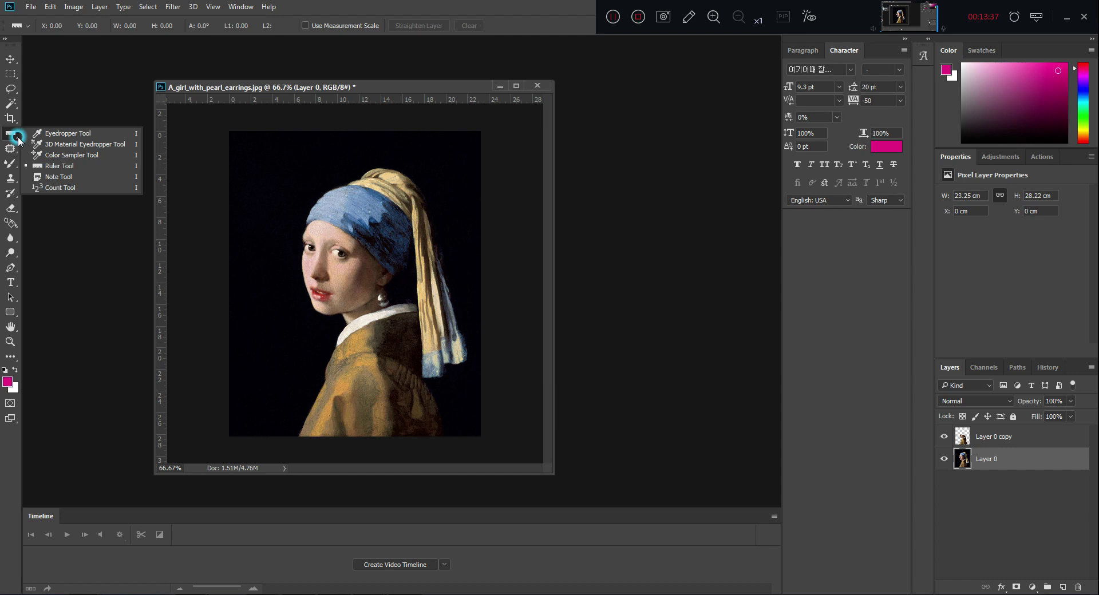
left_click(73, 134)
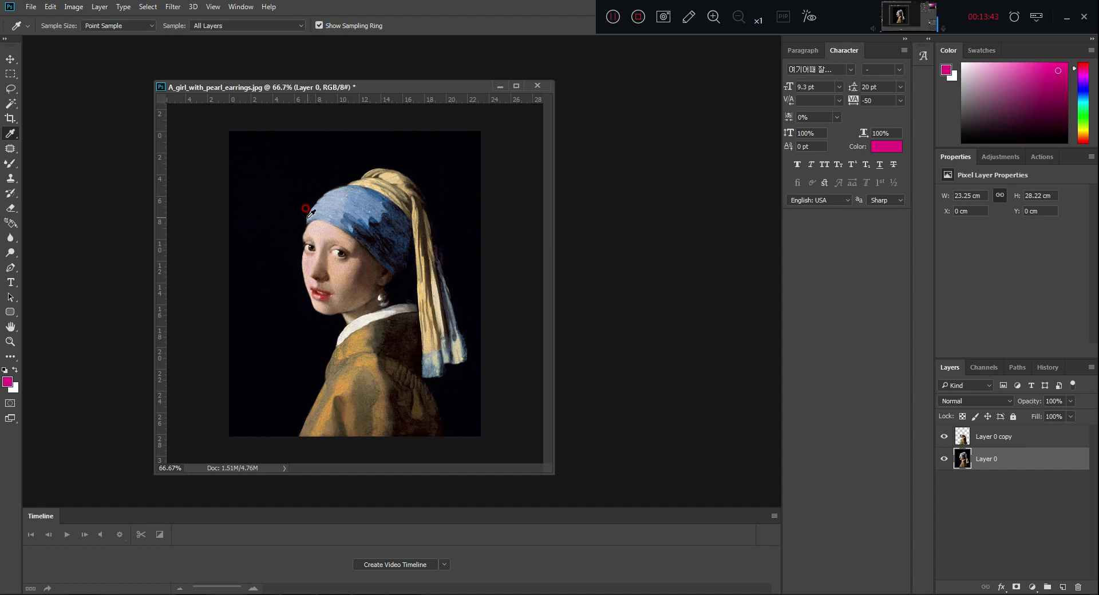
left_click(368, 227)
left_click(401, 230)
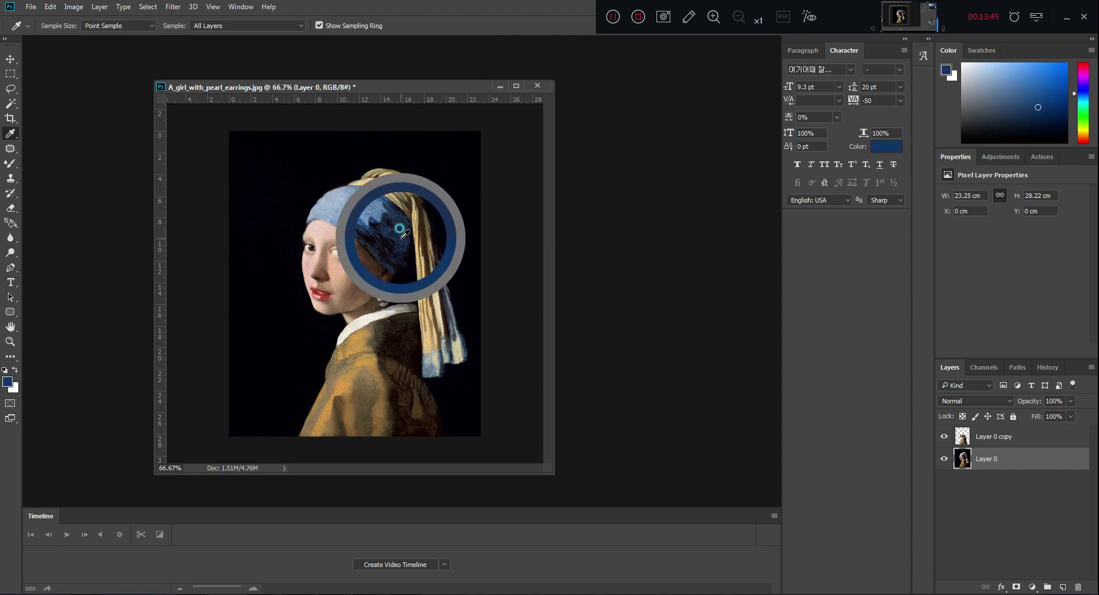
left_click(478, 190)
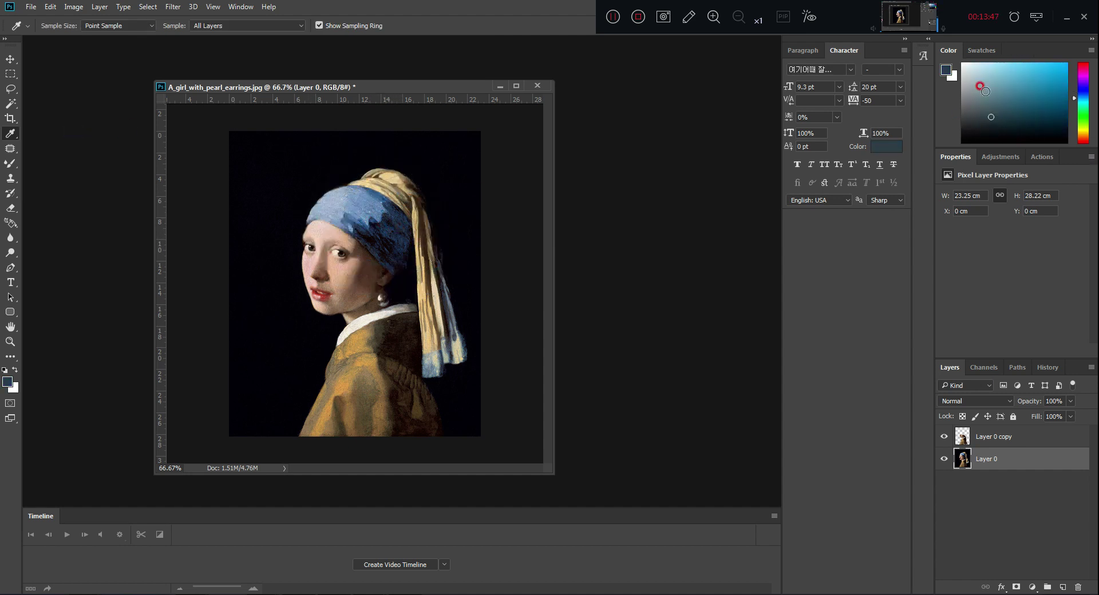
left_click(325, 226)
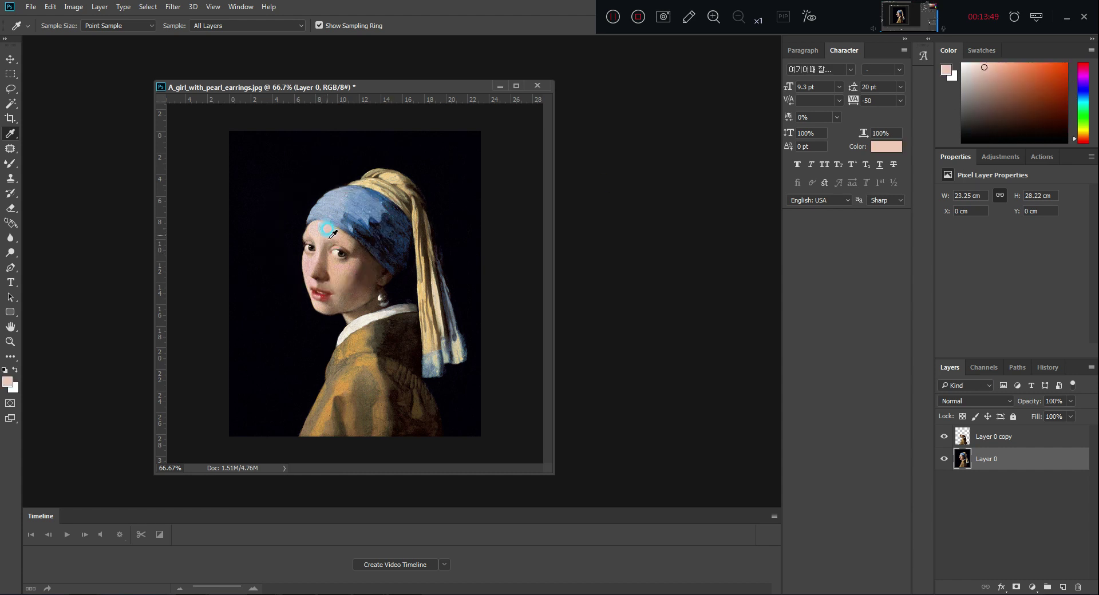
left_click(347, 277)
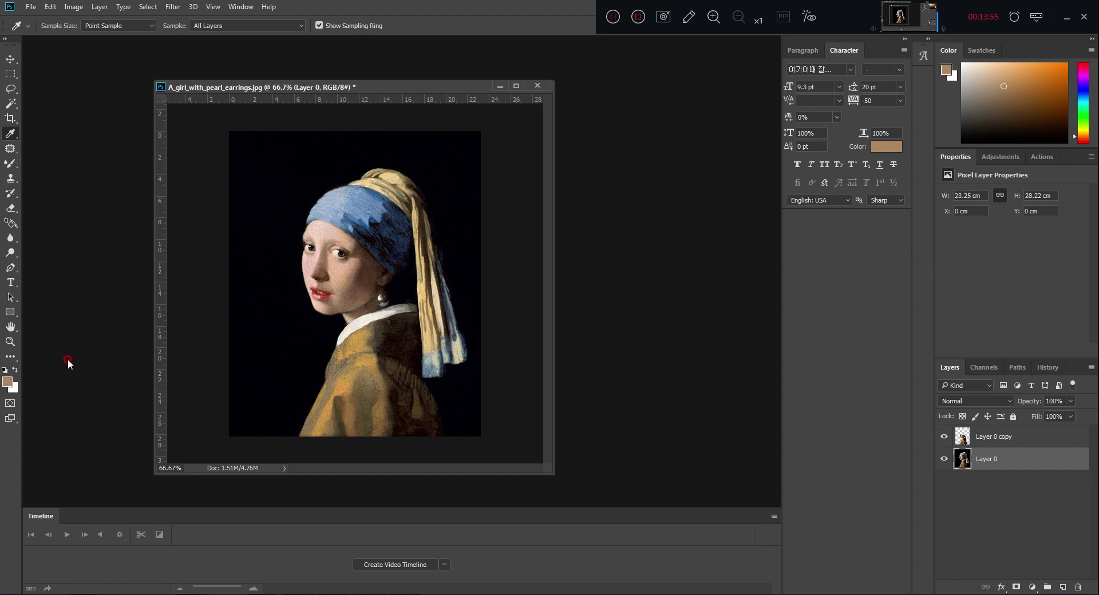
- Sample more painting tones, ending with the lips' red as the foreground colour
left_click(292, 318)
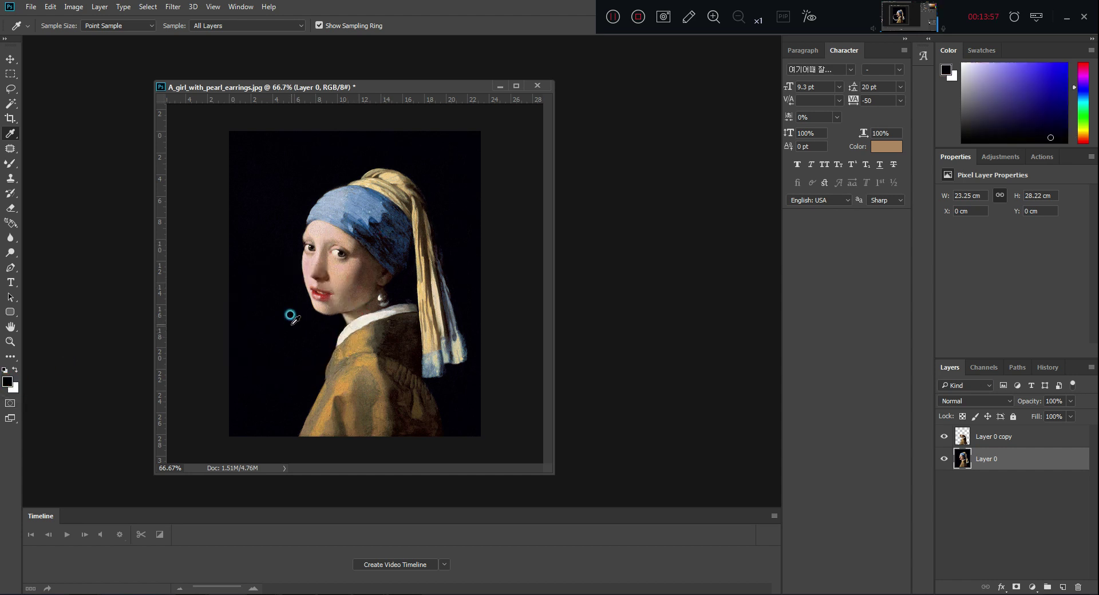
left_click(364, 379)
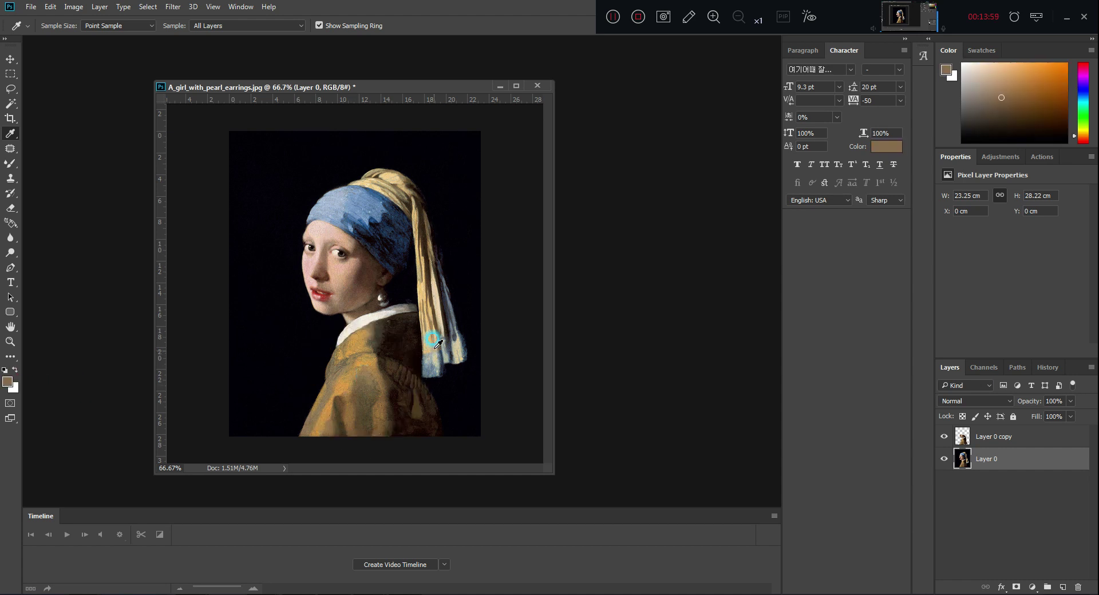
left_click(393, 259)
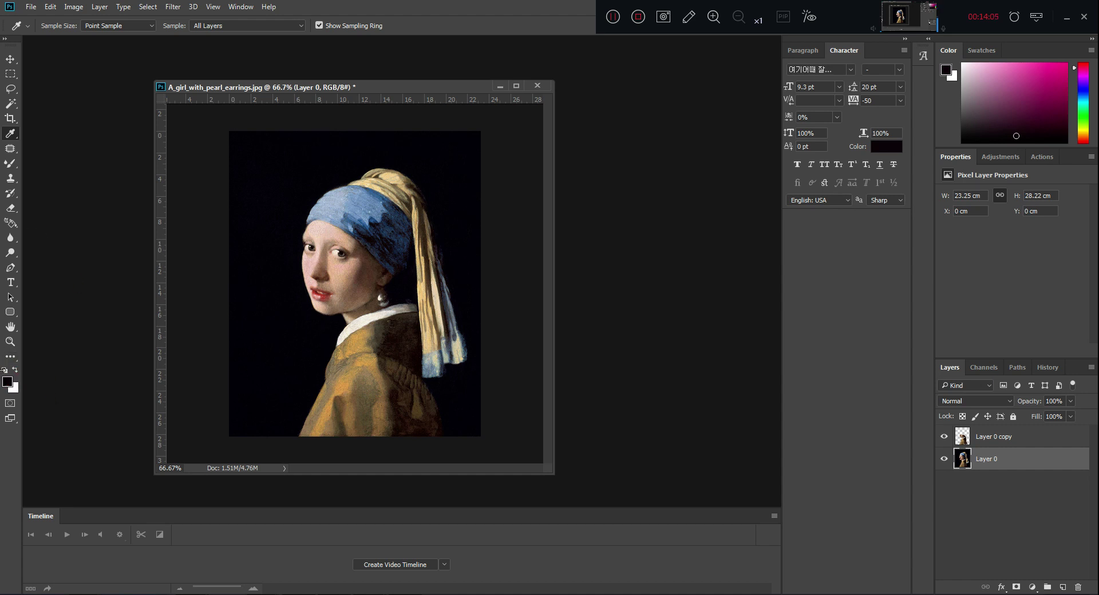
left_click(323, 293)
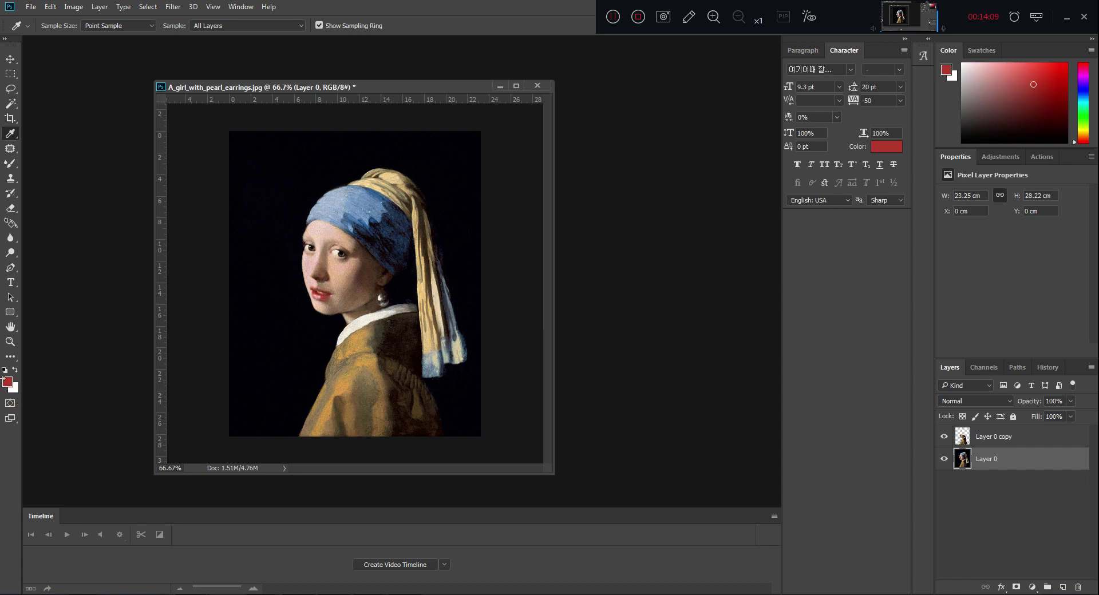
left_click(34, 390)
left_click(5, 370)
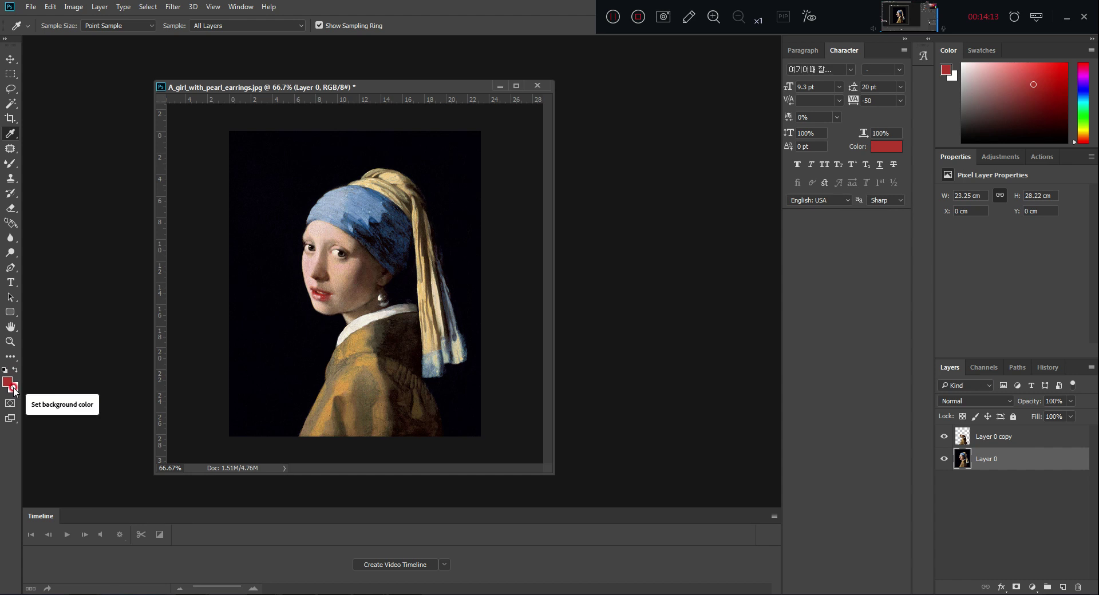
left_click(14, 390)
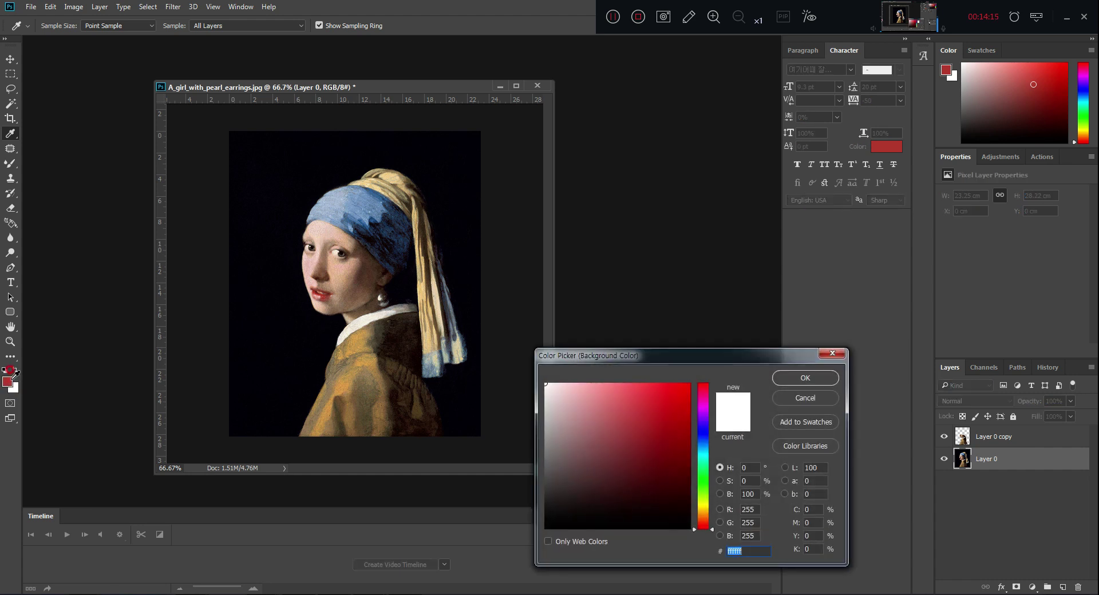
- Dismiss the background picker and try green hues in the foreground Color Picker
left_click(8, 382)
key("Escape")
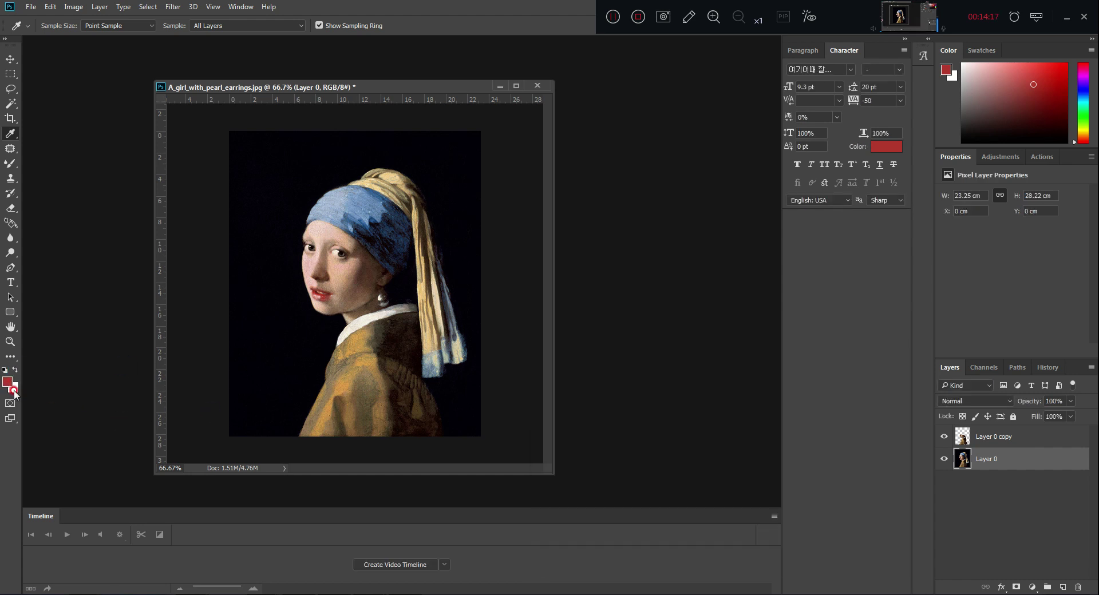
left_click(10, 384)
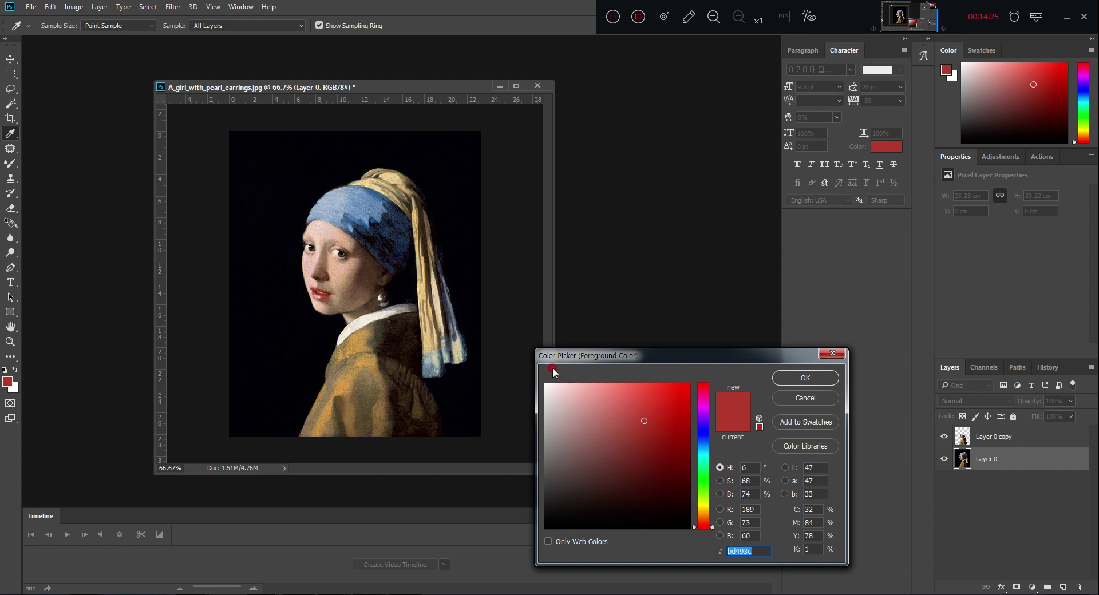
left_click_drag(712, 524, 713, 472)
left_click(676, 410)
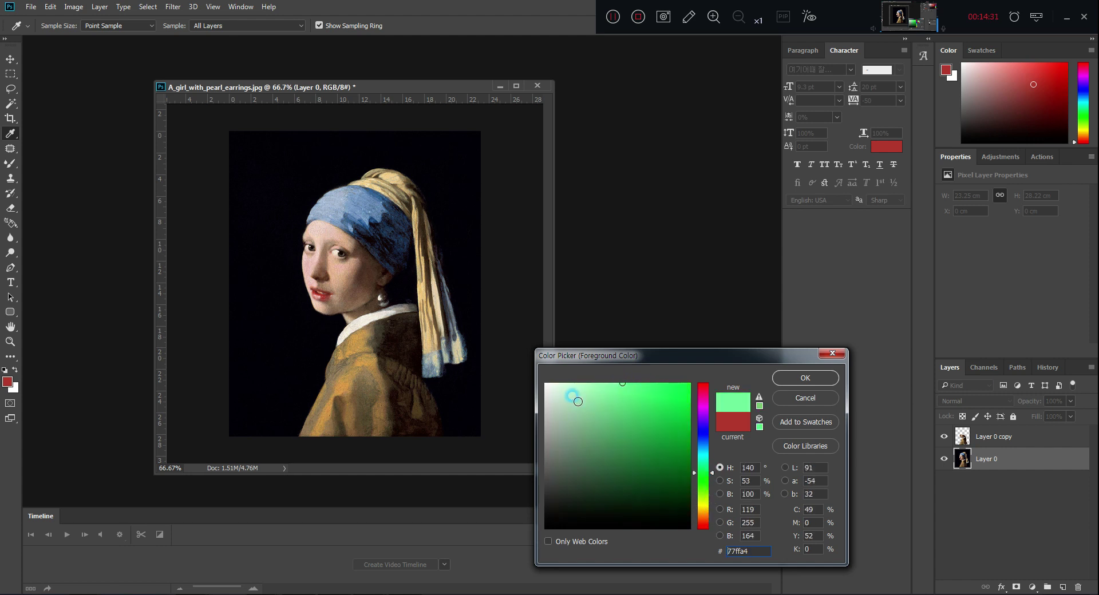
left_click(649, 464)
left_click(656, 434)
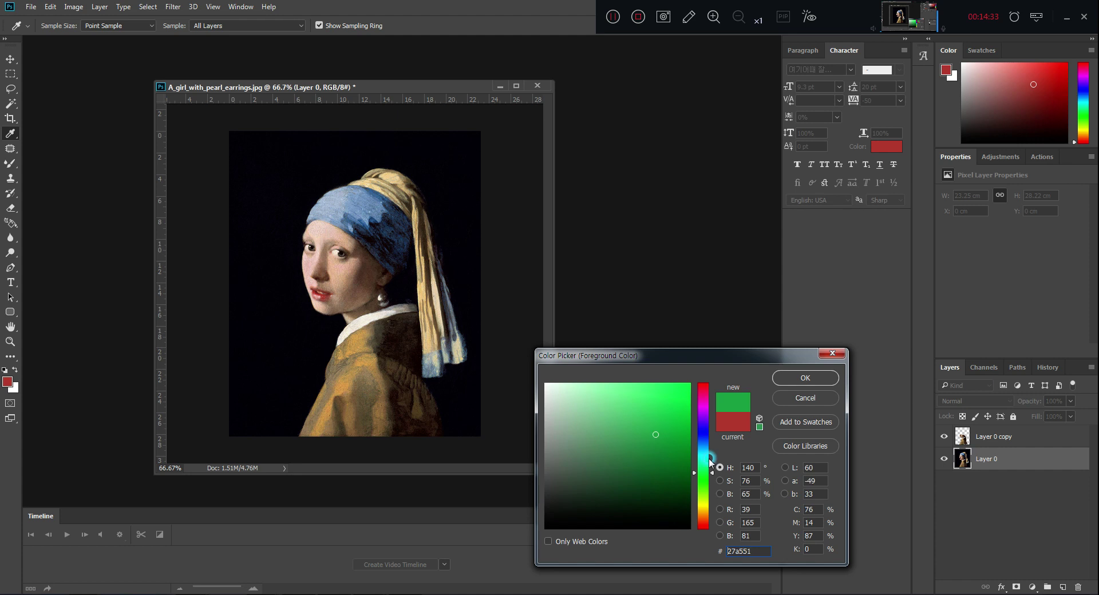
- Choose a deep blue shade and confirm it as the foreground colour
left_click_drag(713, 474, 713, 448)
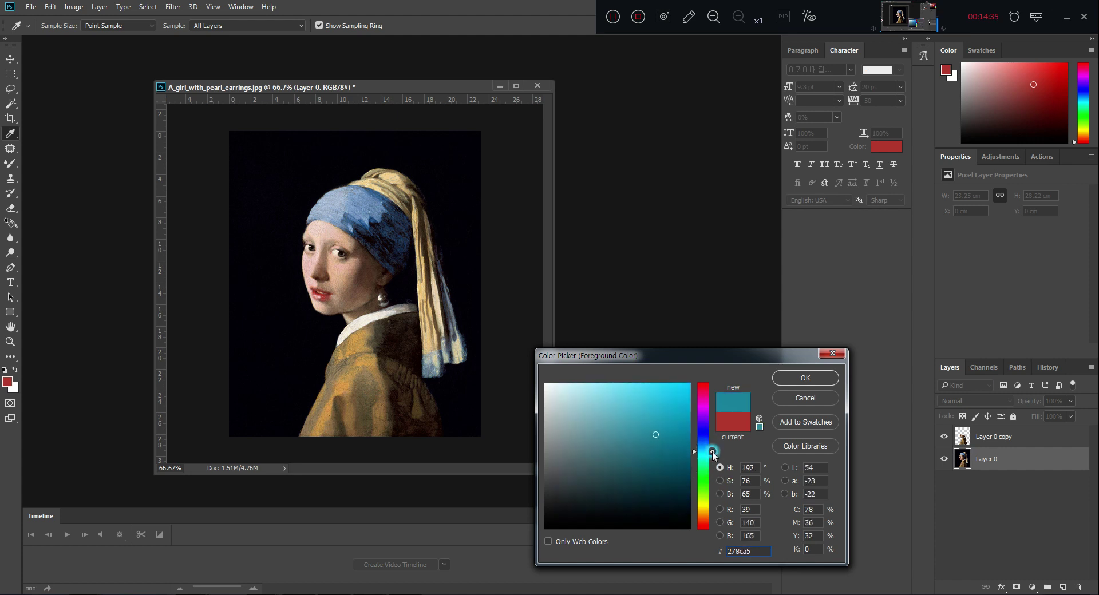
left_click(684, 410)
left_click(615, 461)
left_click(633, 499)
left_click(659, 450)
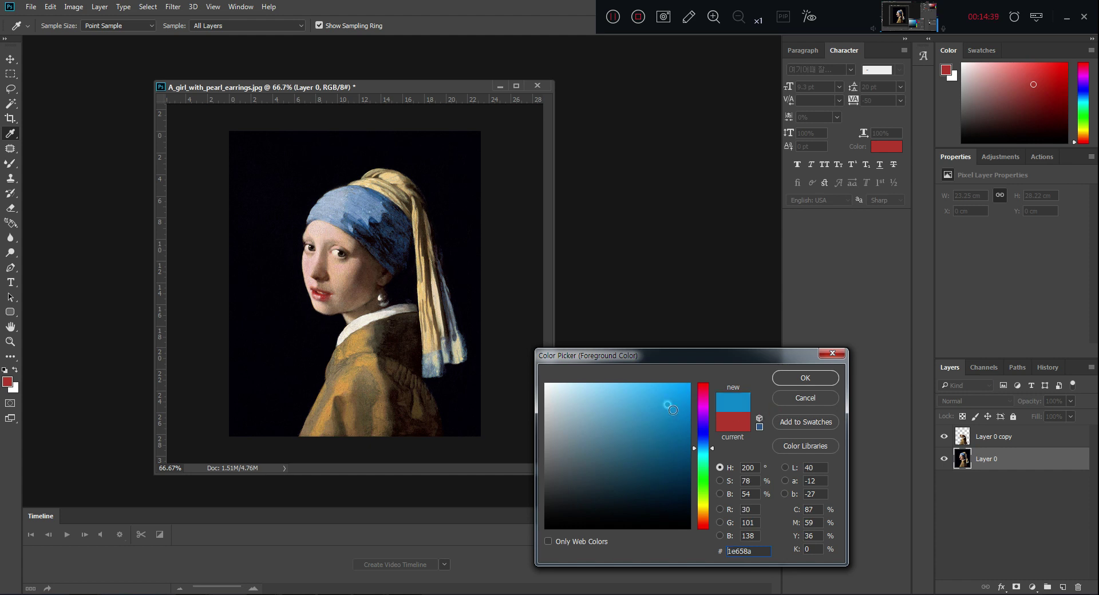
left_click(804, 378)
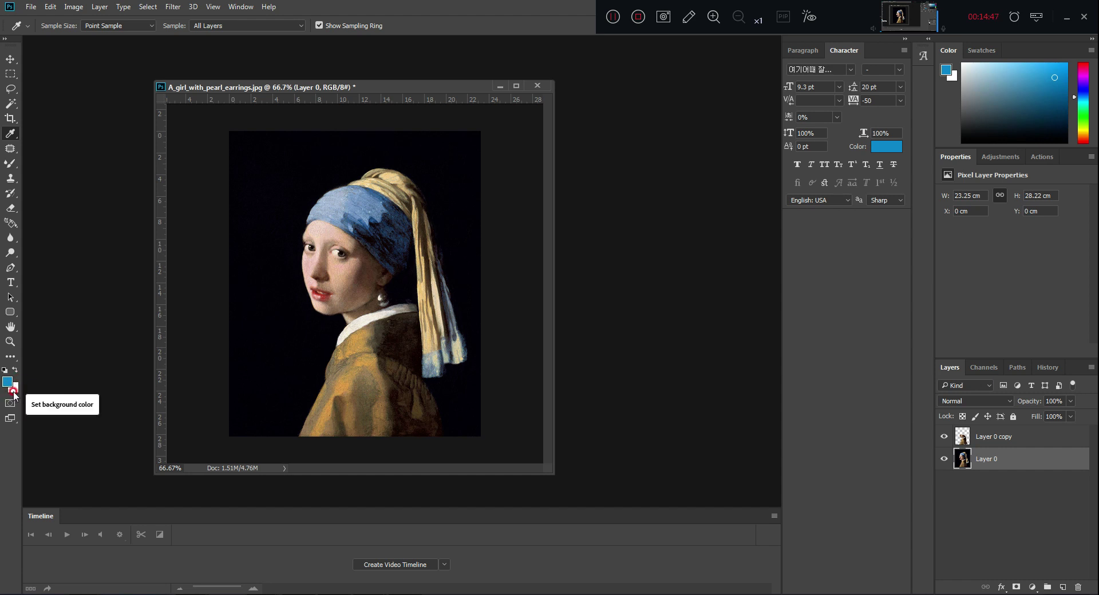
- Set the background colour to a dark red
left_click(15, 393)
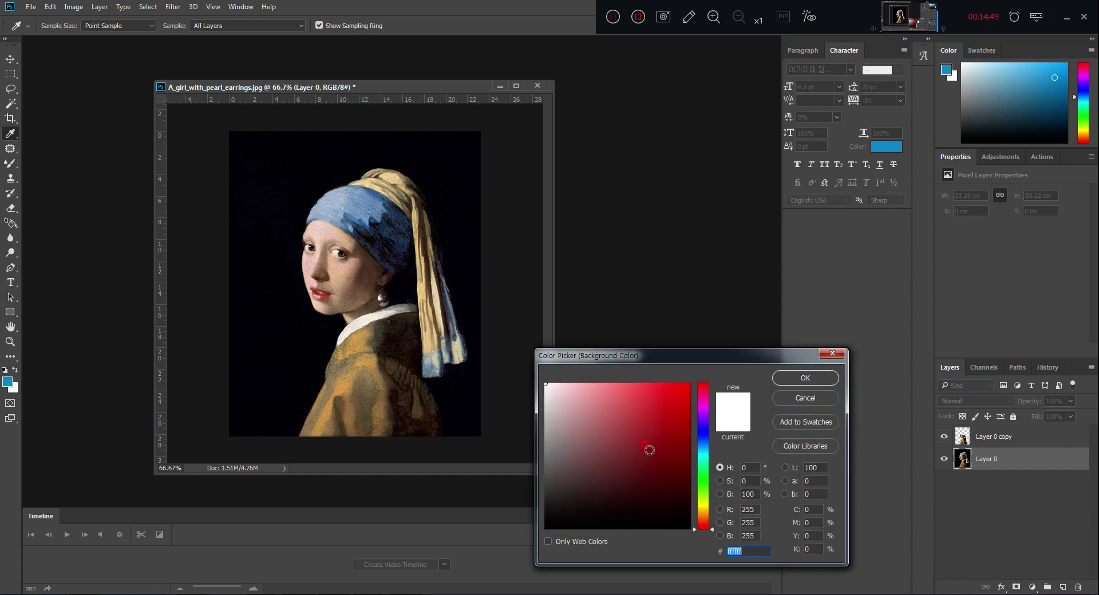
left_click_drag(650, 454, 669, 434)
left_click(801, 380)
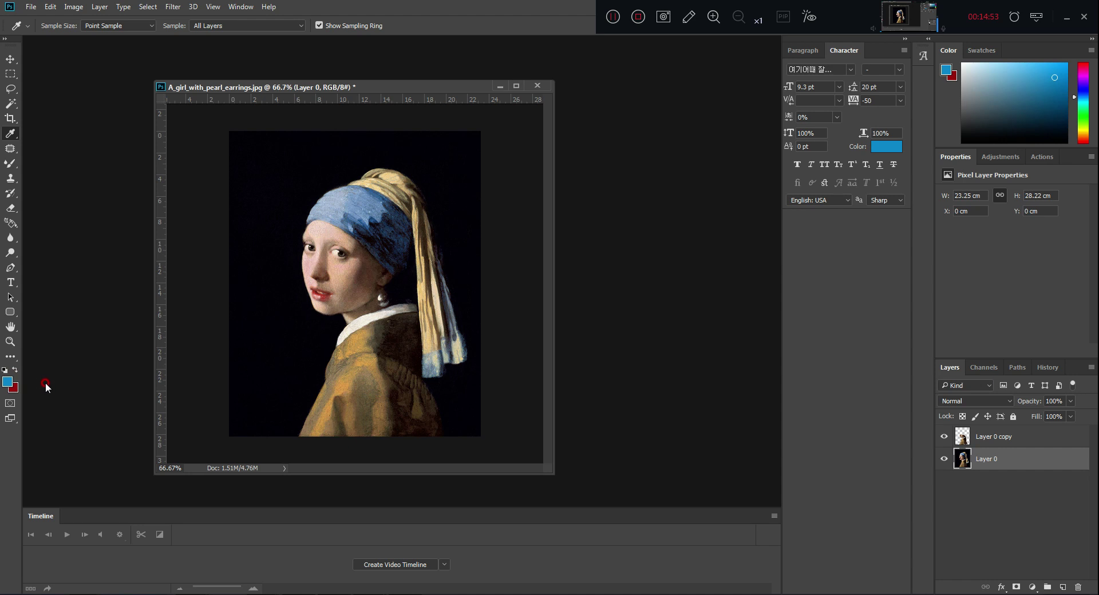
- Swap the colours, reset to default black and white, and pick the Patch Tool
left_click(13, 369)
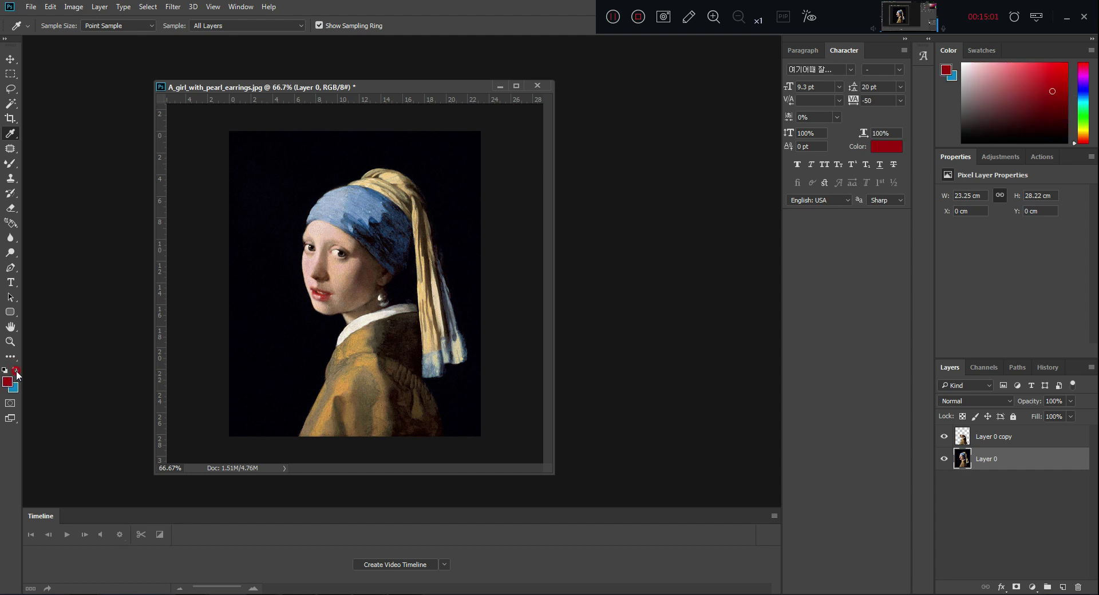
left_click(16, 373)
left_click(13, 369)
left_click(16, 374)
left_click(4, 370)
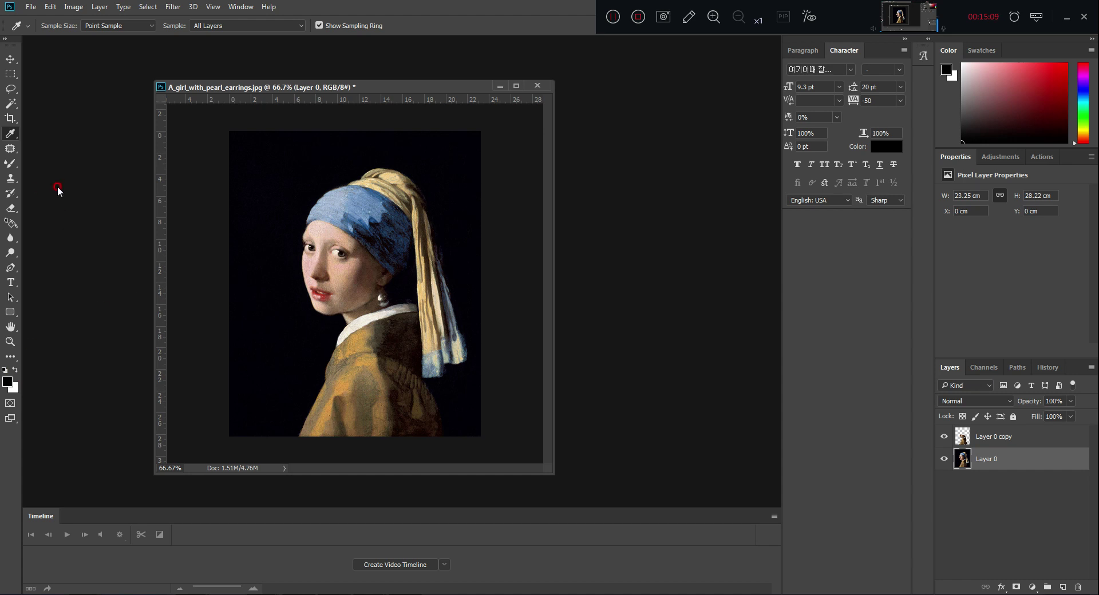
left_click(11, 149)
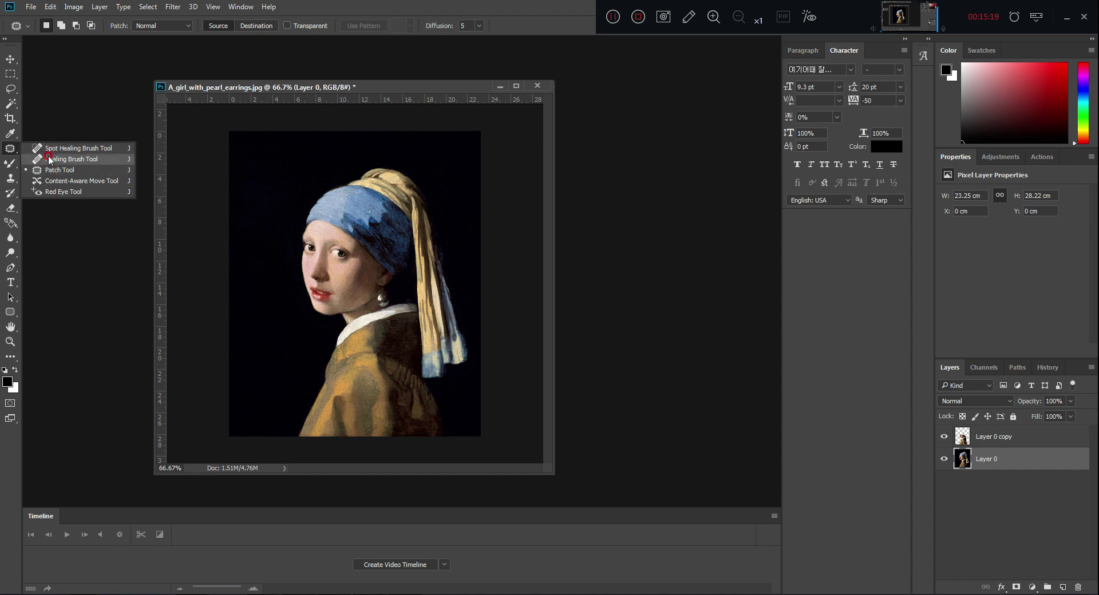
- Select the Brush Tool and set the foreground colour to red
left_click(14, 169)
left_click_drag(16, 173, 55, 168)
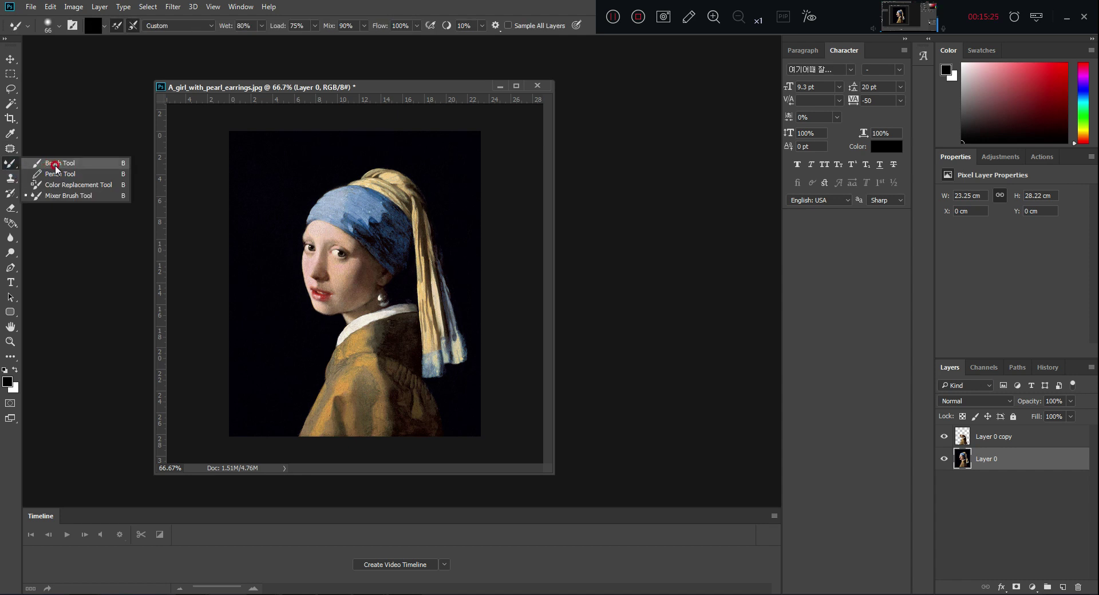
left_click(55, 168)
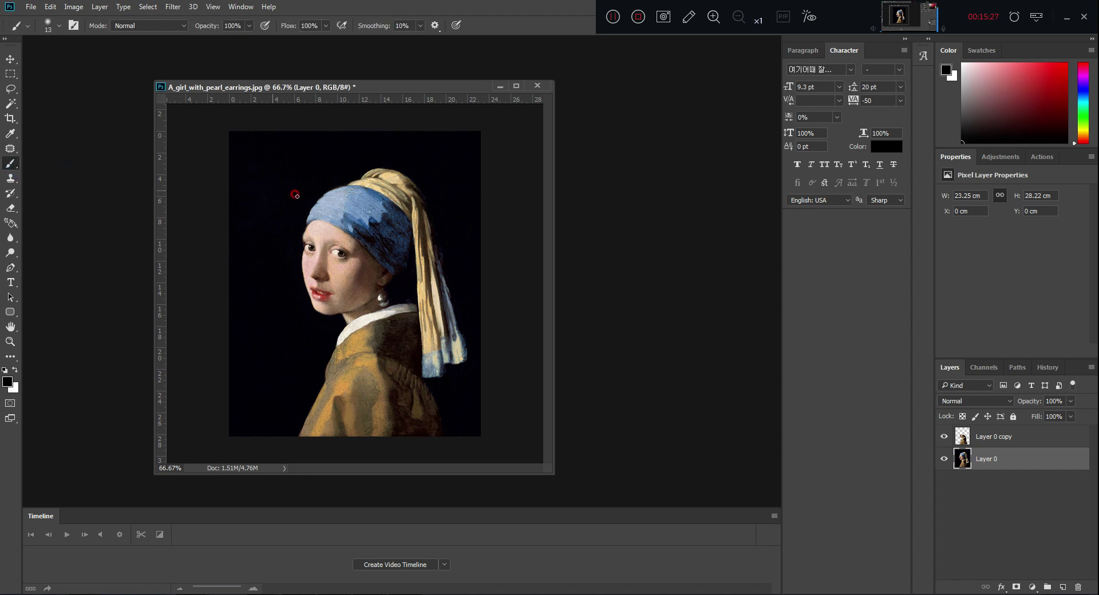
left_click(7, 382)
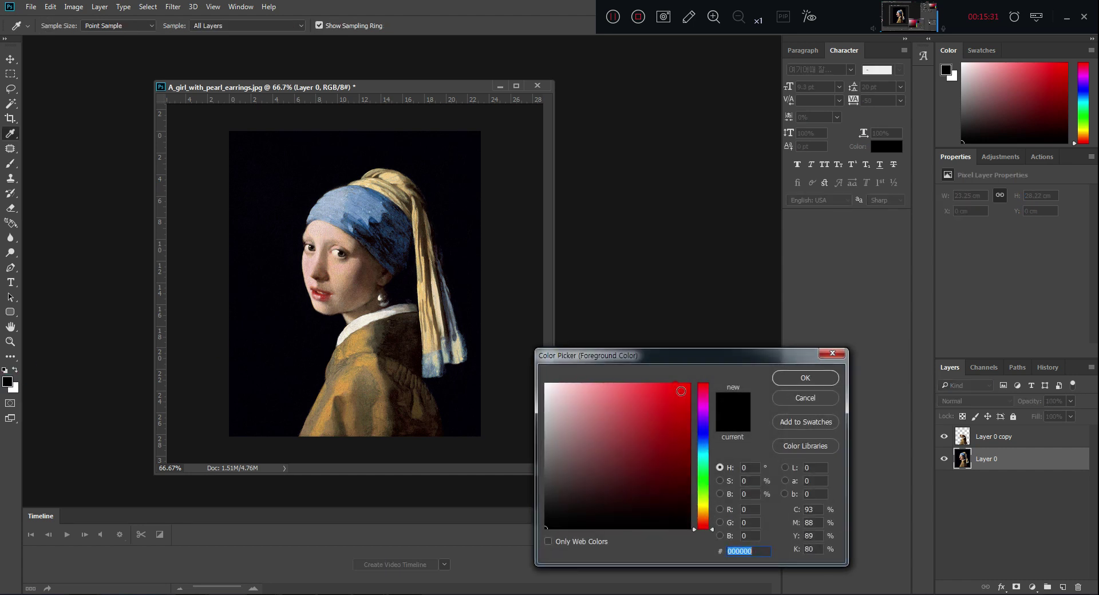
left_click(679, 392)
left_click(804, 377)
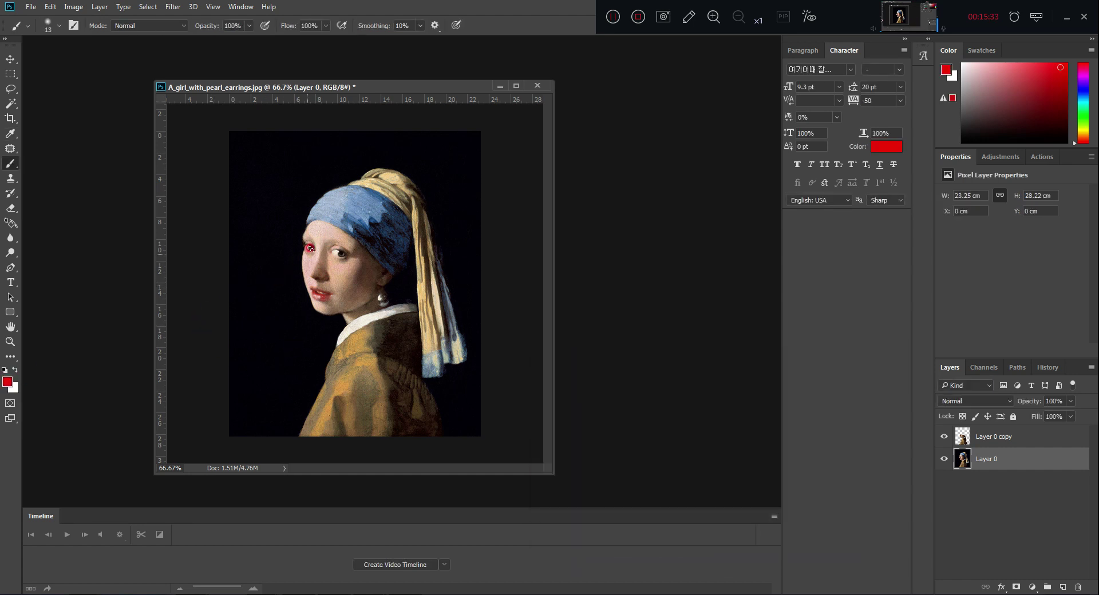
- Paint red loops over the forehead, headscarf and beside the shoulder
mouse_move(308, 243)
left_mouse_down()
mouse_move(376, 255)
mouse_move(371, 207)
mouse_move(343, 315)
left_mouse_up()
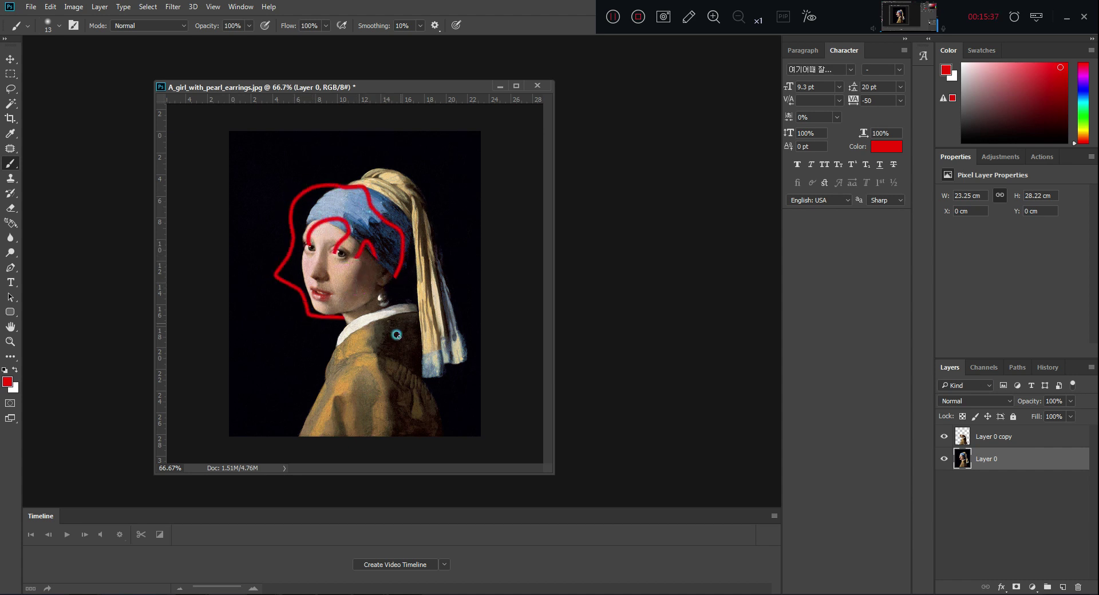
left_click_drag(312, 406, 346, 326)
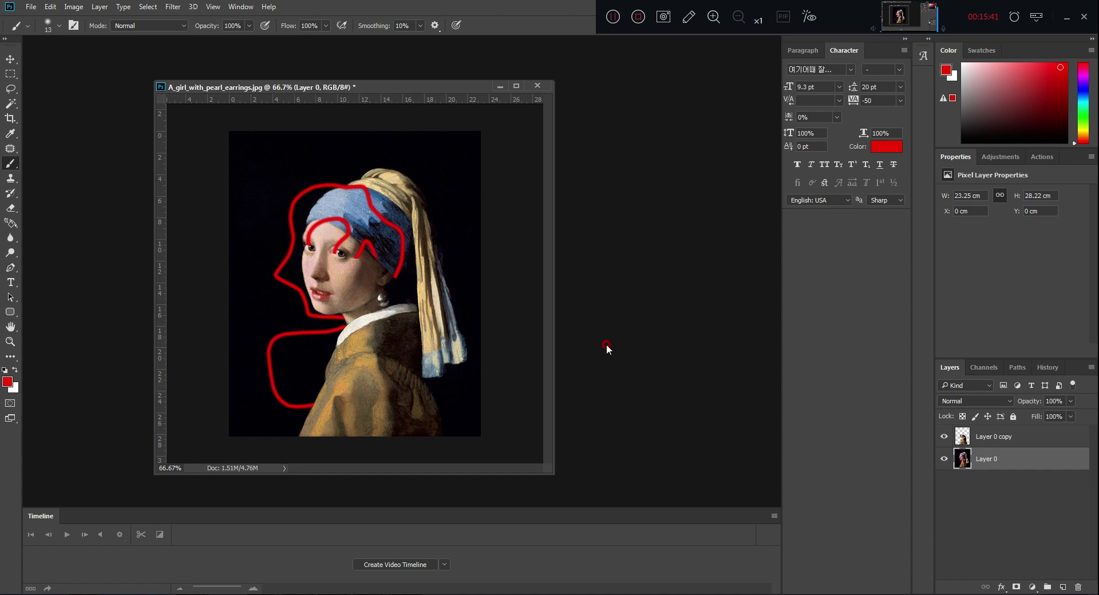
left_click_drag(996, 471, 979, 469)
- On Layer 0 copy with Layer 0 hidden, paint a red stroke and undo it
left_click(944, 436)
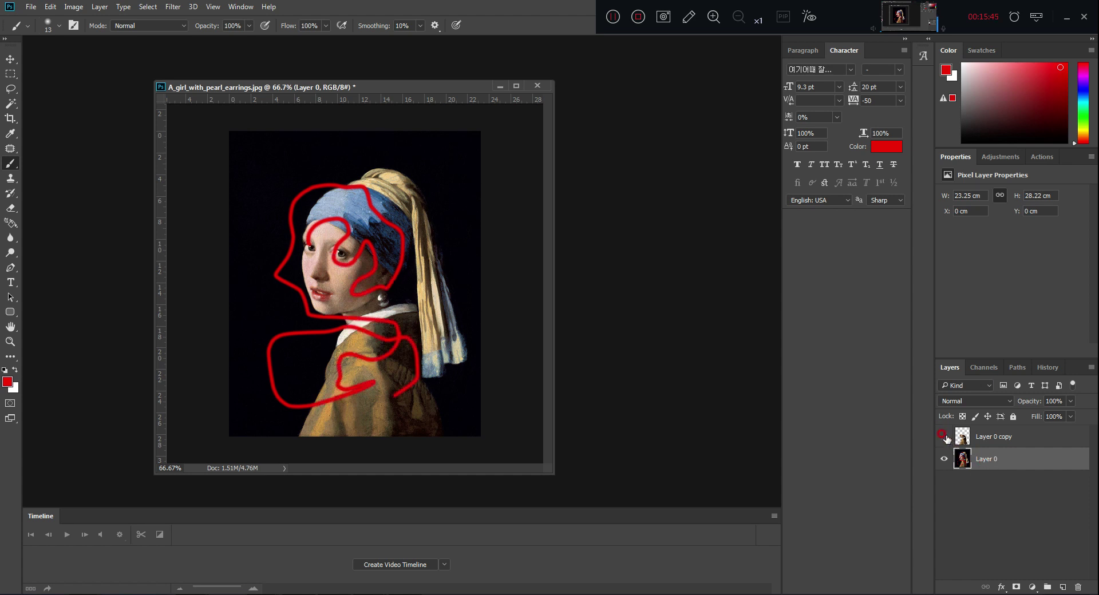
left_click(944, 437)
left_click(963, 440)
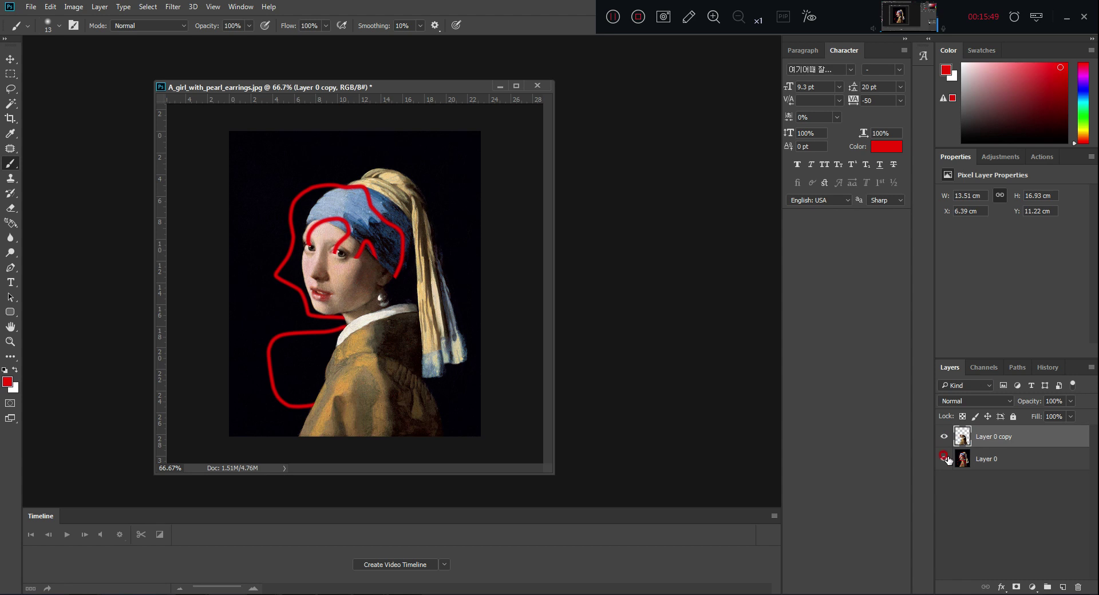
left_click(944, 459)
left_click_drag(317, 284, 329, 353)
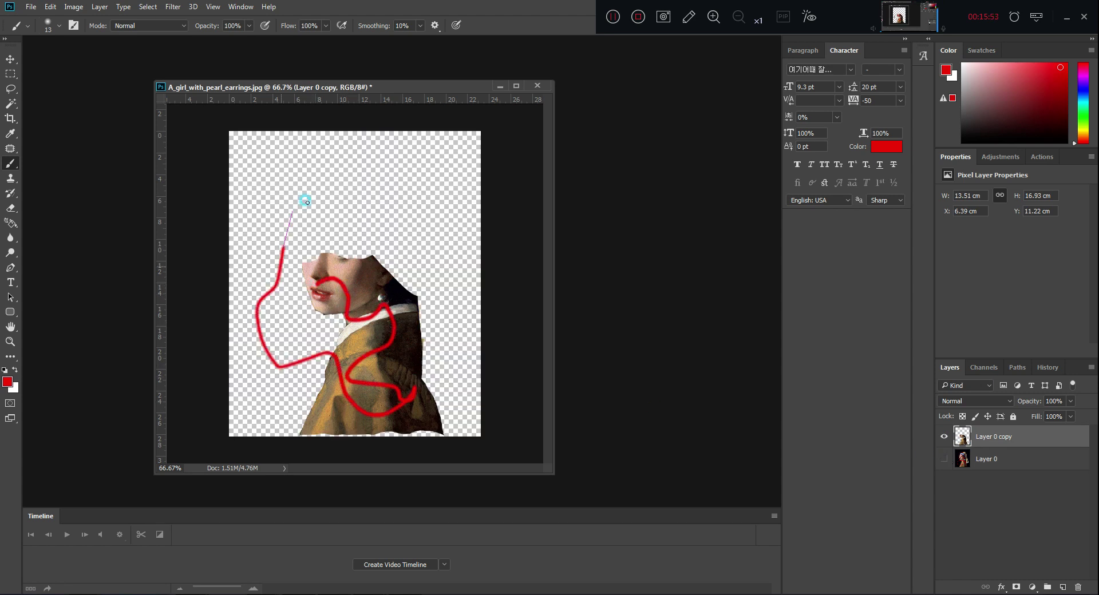
left_click_drag(293, 363, 465, 327)
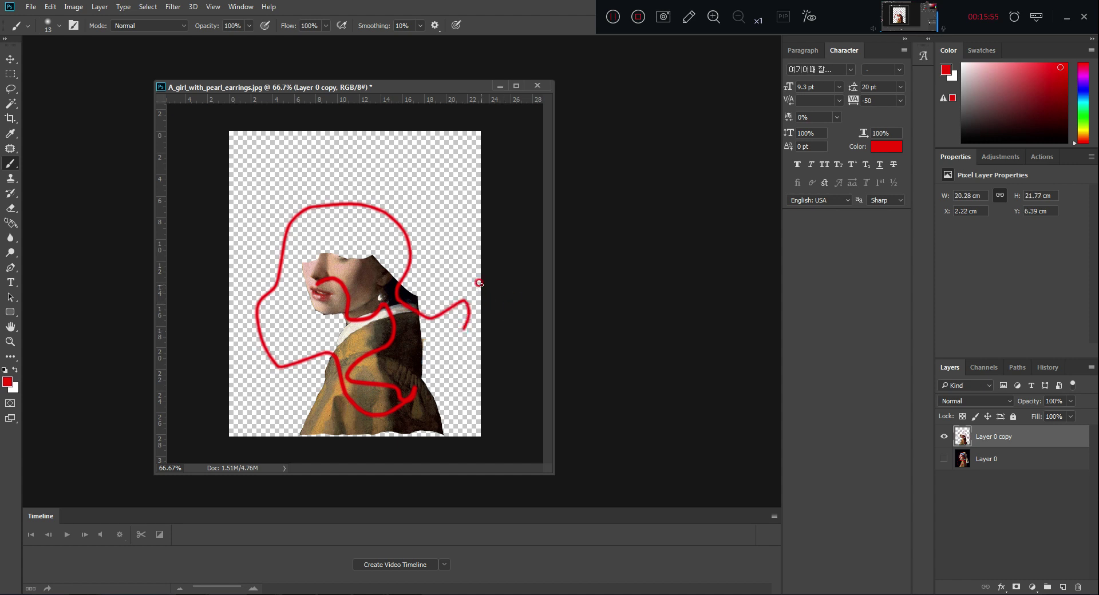
left_click(943, 459)
key("ctrl+z")
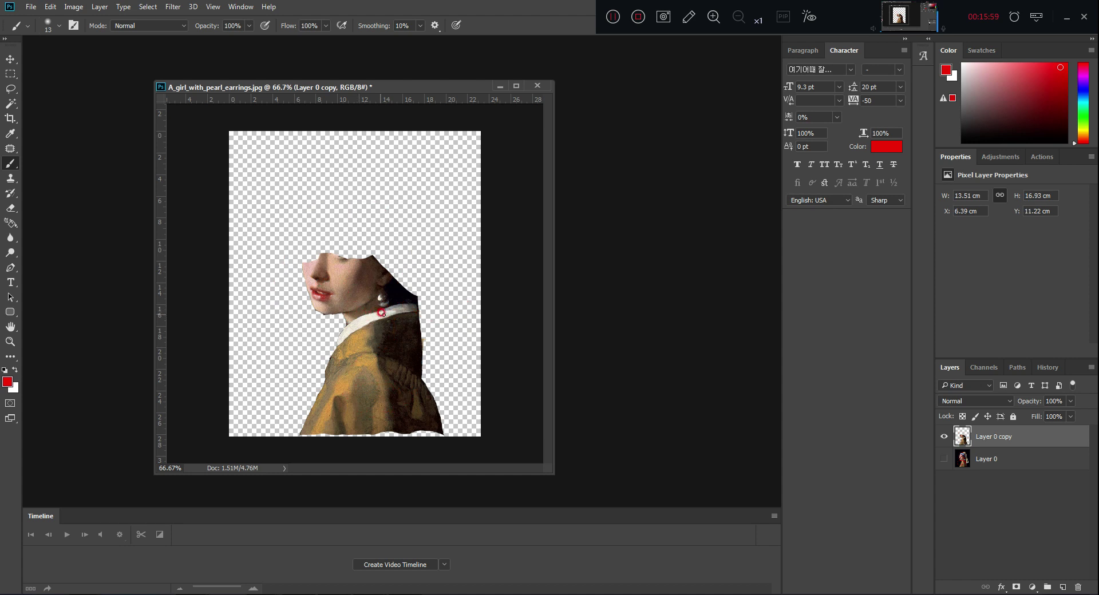
- Show Layer 0, hide Layer 0 copy, and make Layer 0 active
left_click(944, 459)
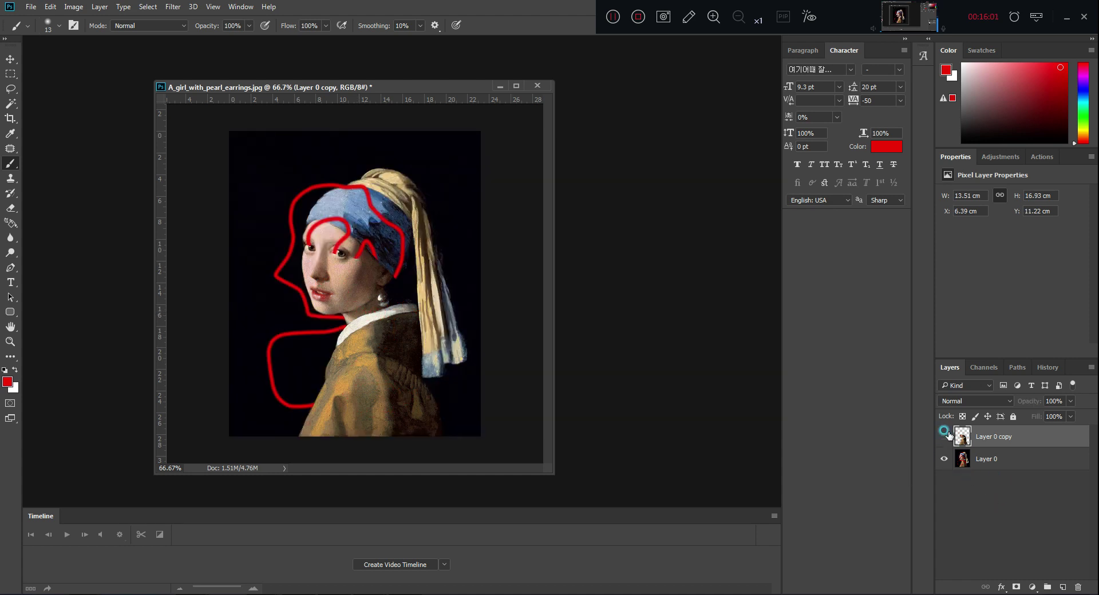
left_click(944, 436)
left_click(1007, 459)
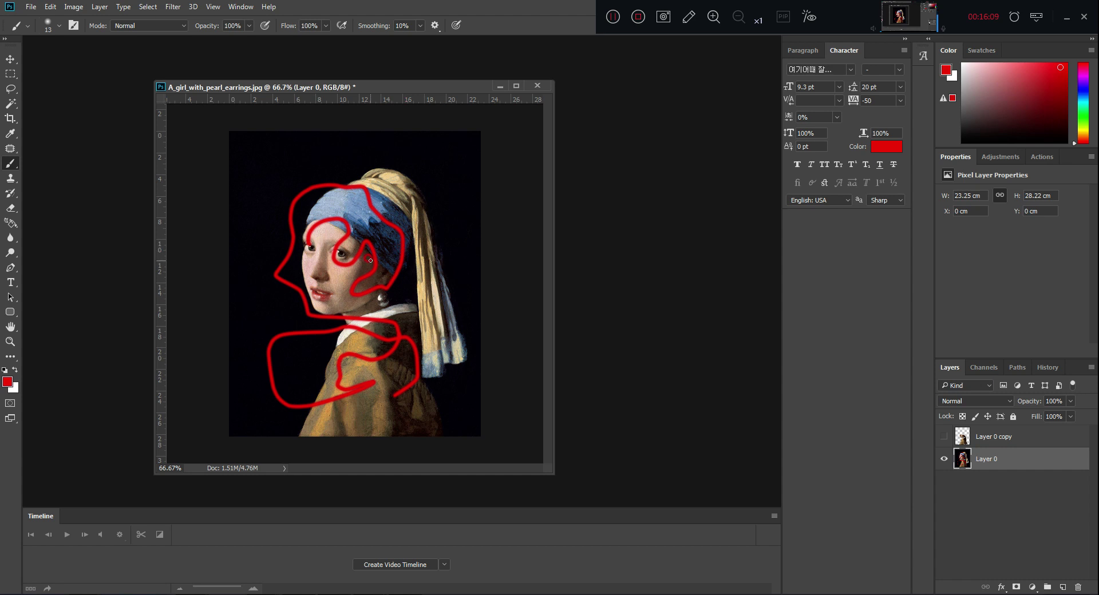
- Open the History panel and step back through the brush and selection states
left_click(241, 7)
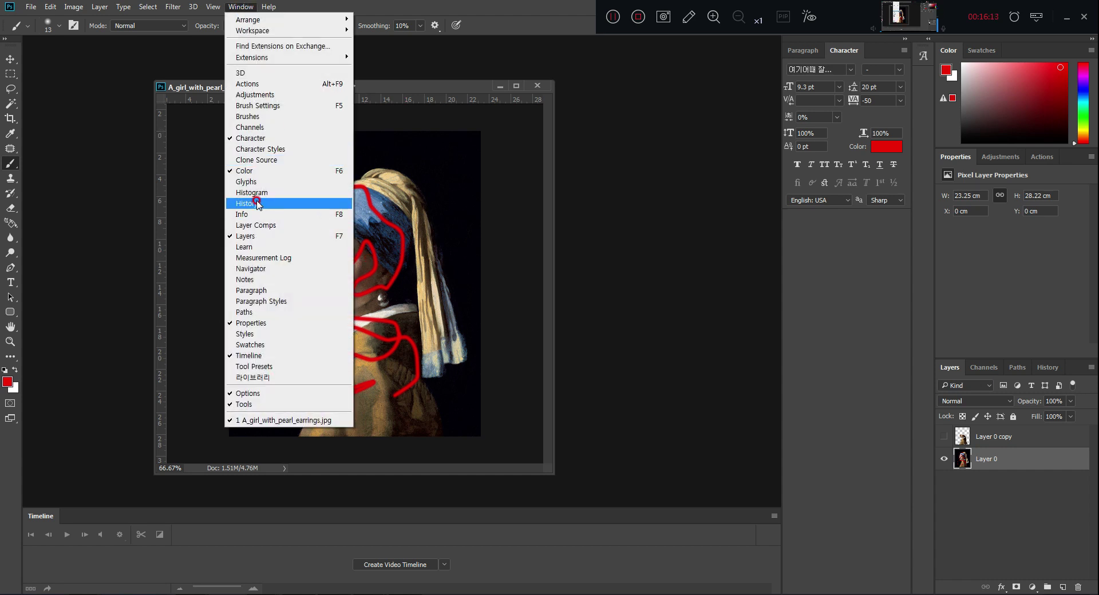
left_click(287, 205)
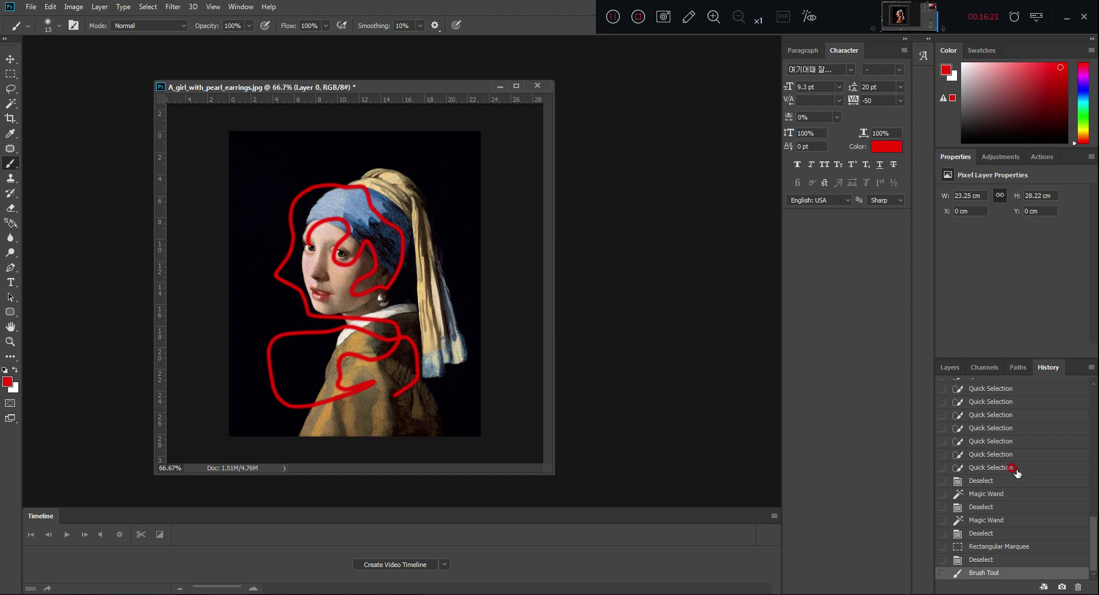
left_click(994, 562)
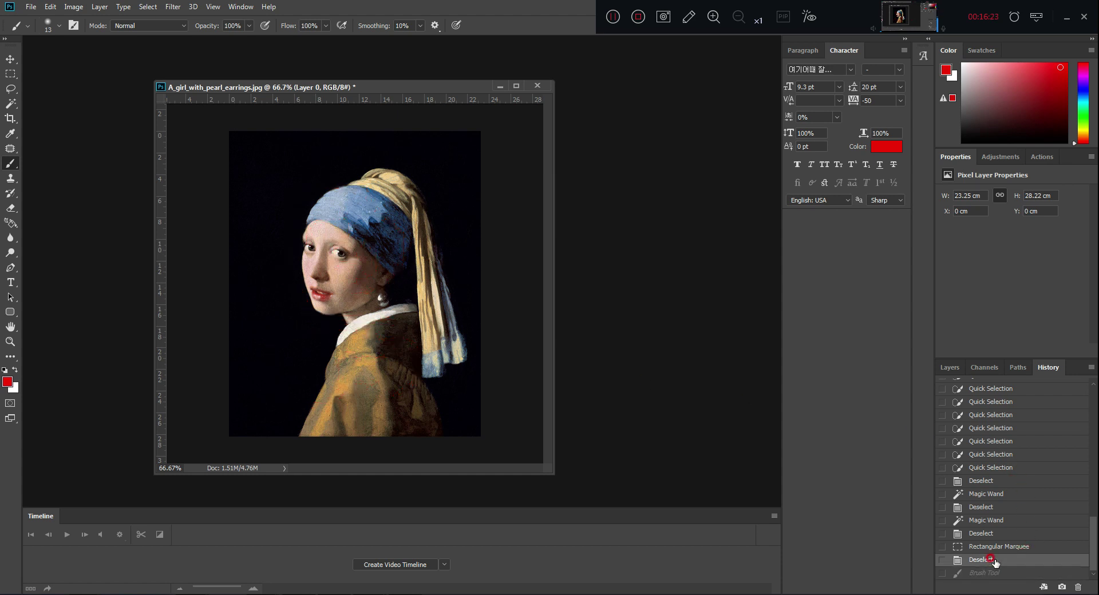
left_click(986, 548)
left_click(978, 531)
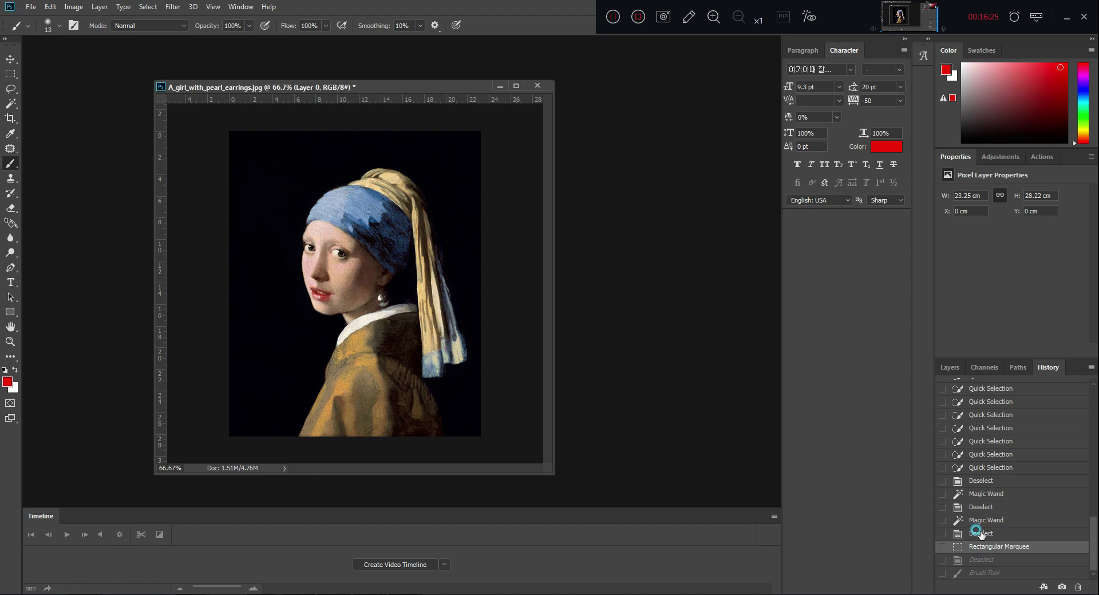
left_click(982, 519)
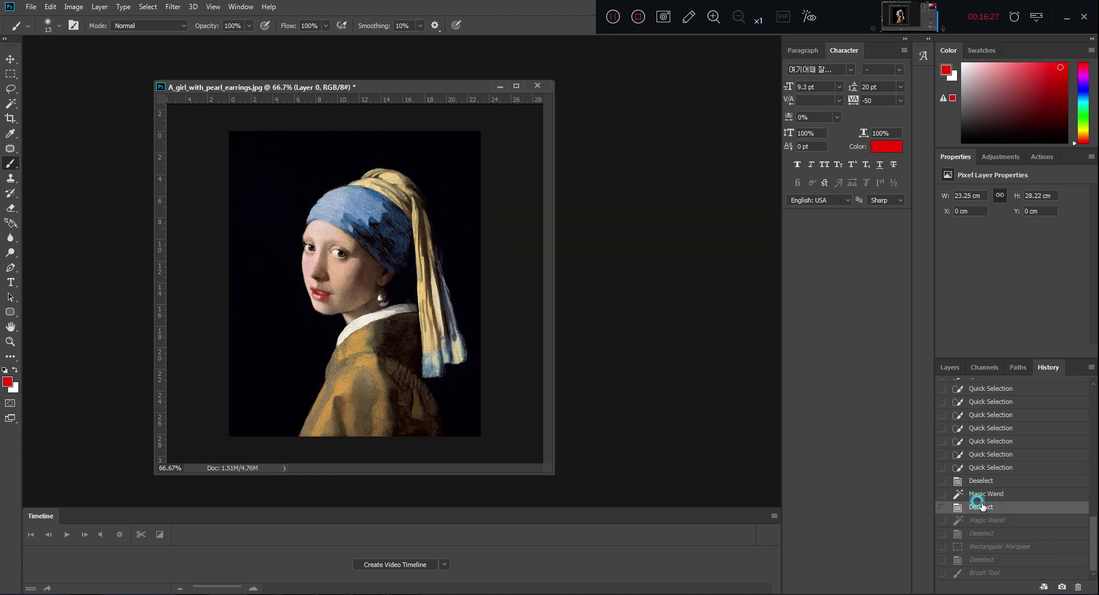
left_click(986, 496)
left_click(982, 481)
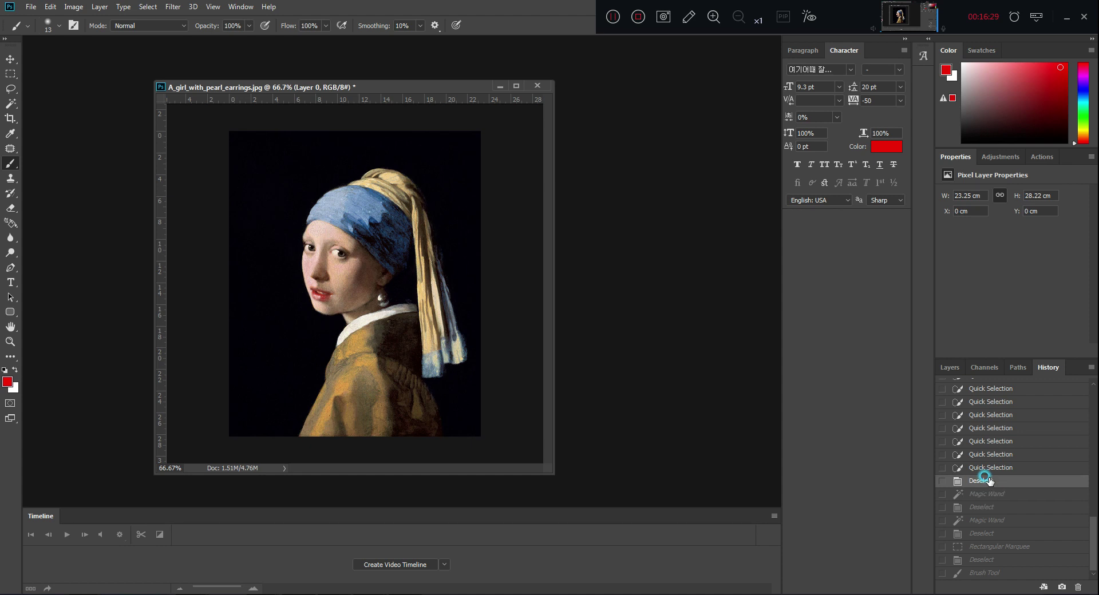
left_click(985, 468)
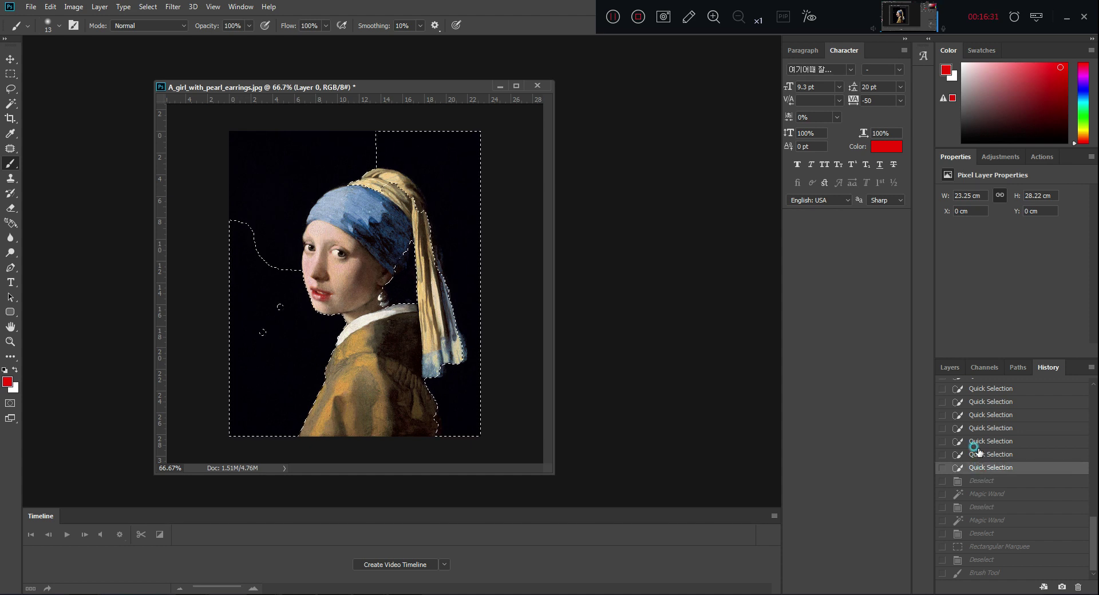
left_click(982, 455)
left_click(980, 440)
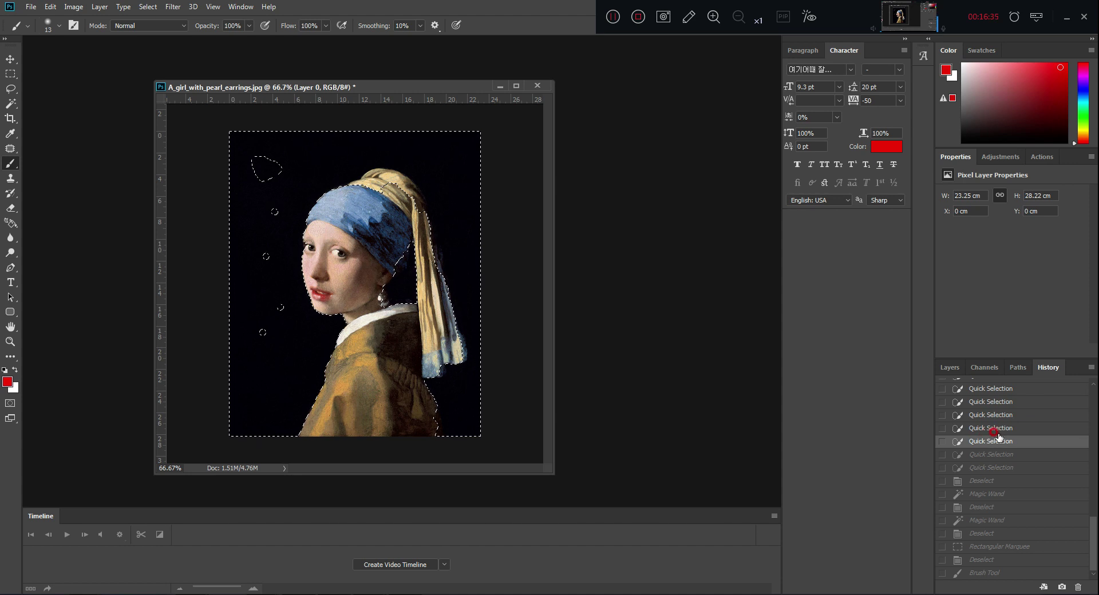
- Revert to the original opening snapshot at the top of the History list
scroll(1020, 435, "up", 2)
scroll(1018, 434, "up", 2)
scroll(1016, 433, "up", 2)
scroll(1013, 432, "up", 2)
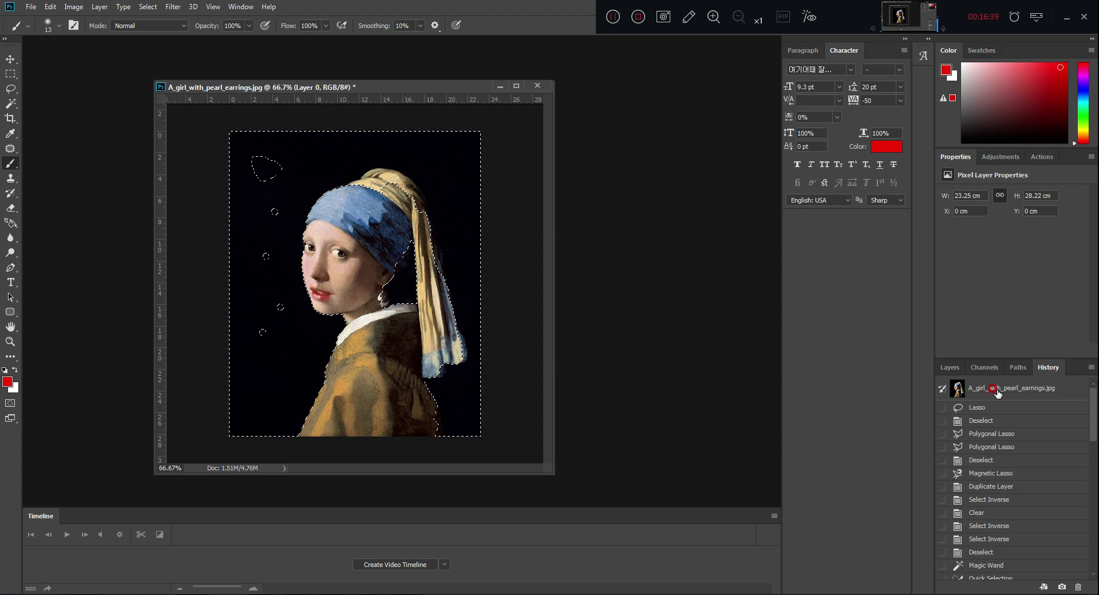
left_click(992, 389)
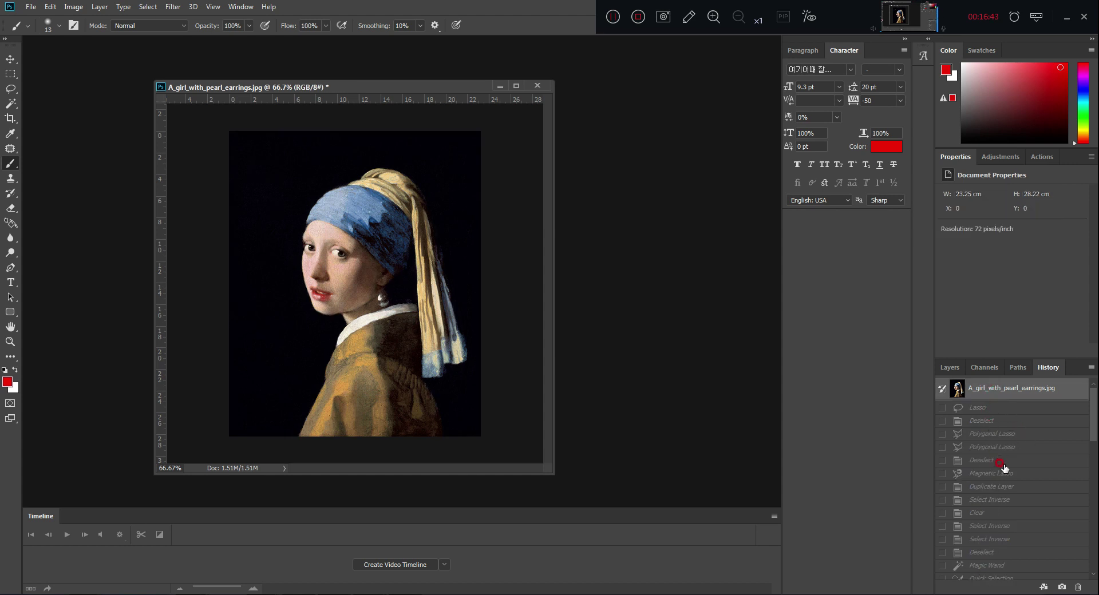
scroll(996, 455, "down", 3)
scroll(1000, 461, "down", 3)
scroll(1000, 461, "down", 3)
scroll(1002, 464, "down", 3)
scroll(1004, 468, "up", 3)
scroll(1004, 468, "up", 3)
scroll(1002, 467, "up", 3)
scroll(1001, 466, "up", 3)
- Unlock the Background into Layer 0, try the Move tool, and select the Brush
left_click(949, 368)
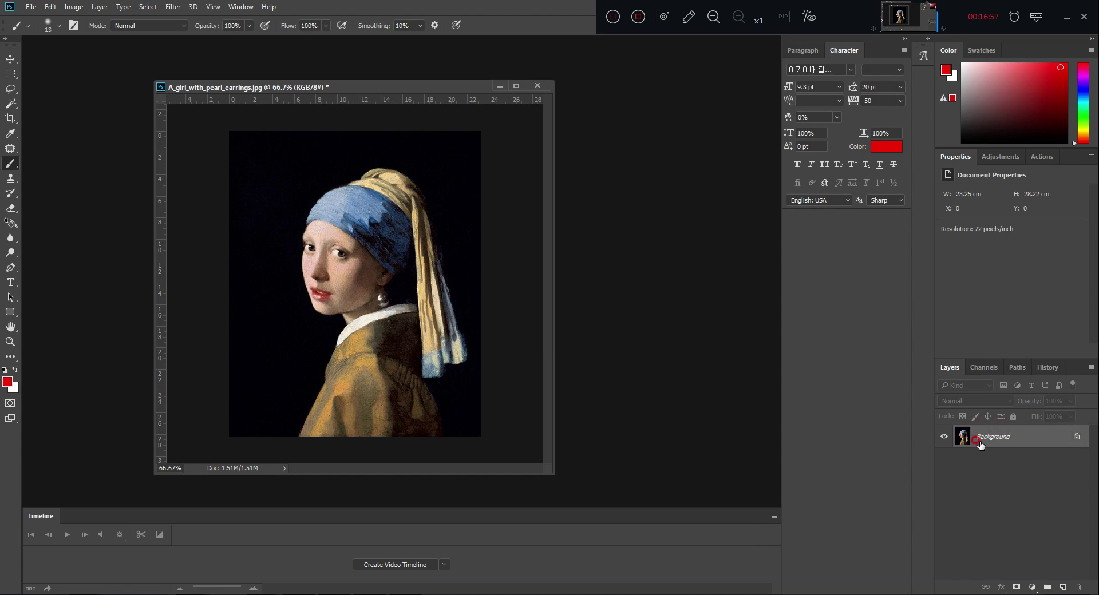
left_click(1074, 437)
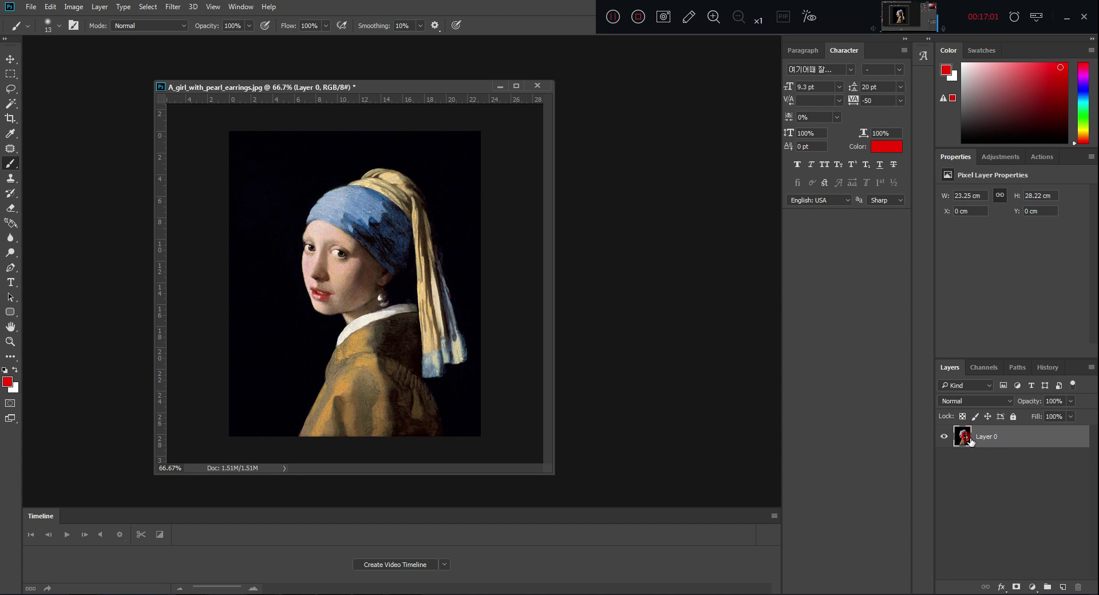
left_click(10, 59)
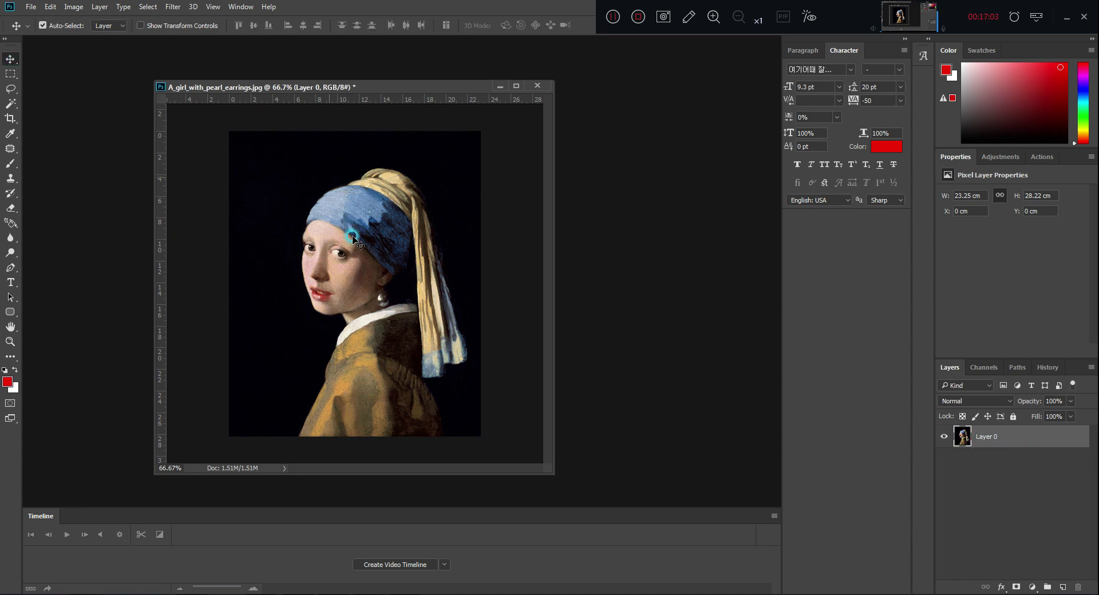
mouse_move(335, 267)
left_mouse_down()
mouse_move(323, 279)
mouse_move(343, 284)
left_mouse_up()
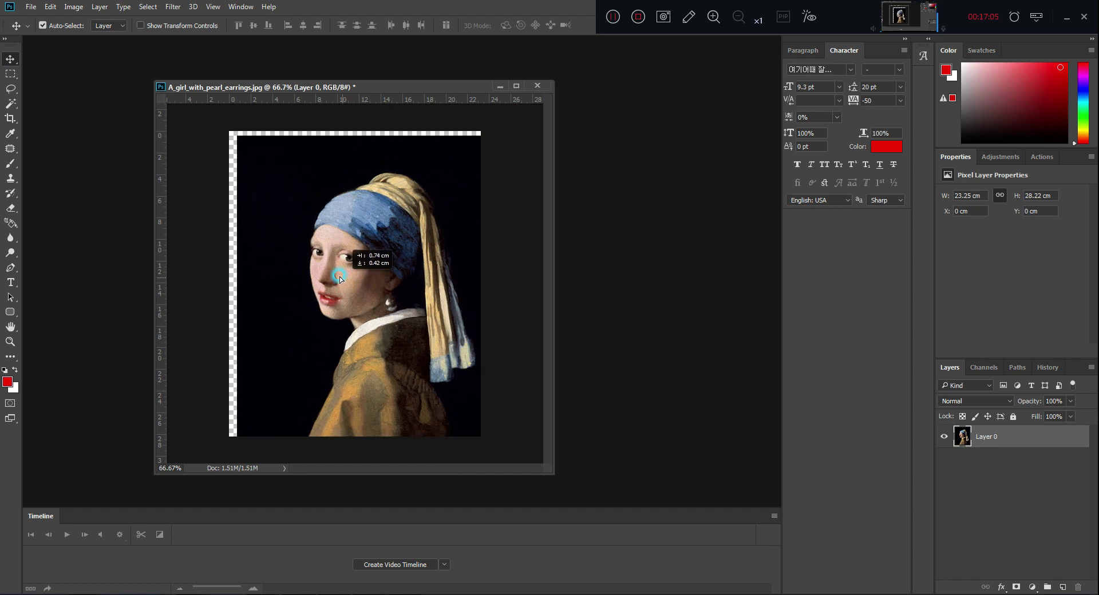
left_click(133, 295)
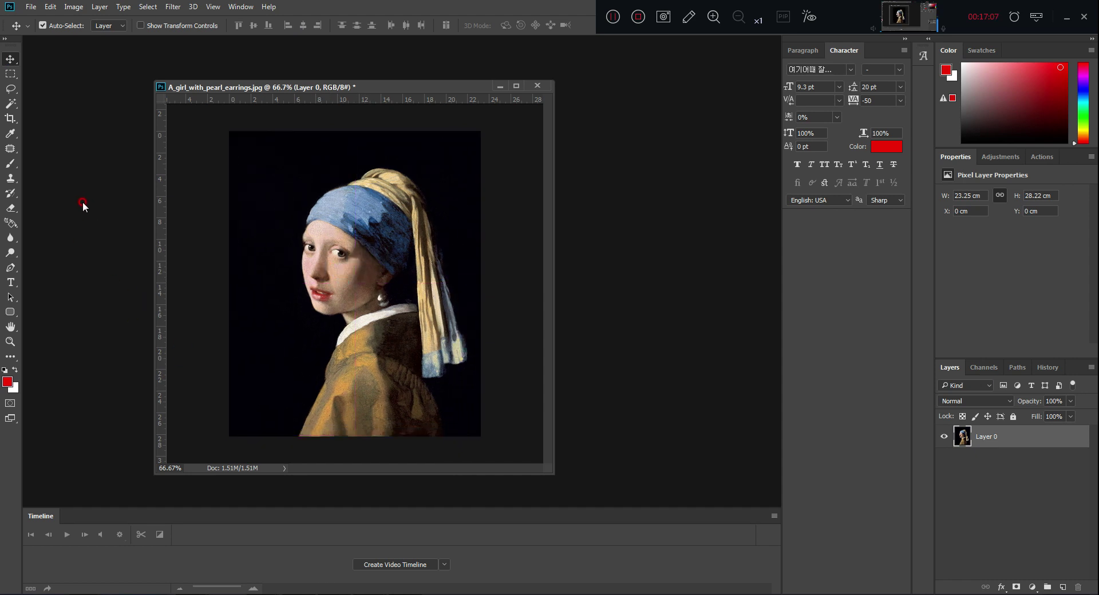
left_click(11, 165)
- Add a new Layer 1 and paint a winding red line across the headband and face
left_click(249, 198)
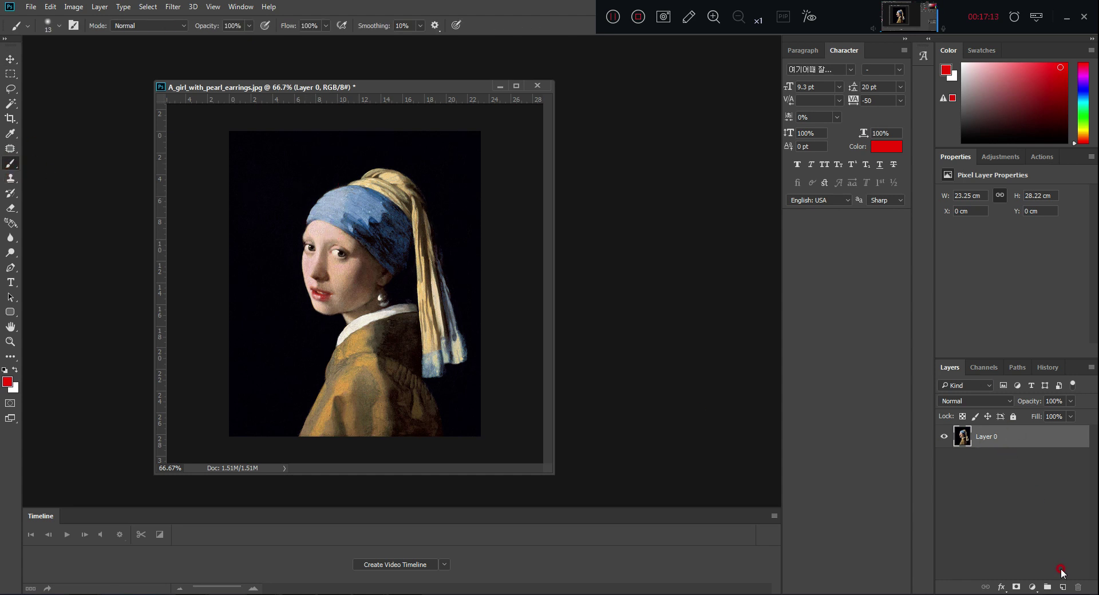
left_click(1063, 586)
left_click(1061, 587)
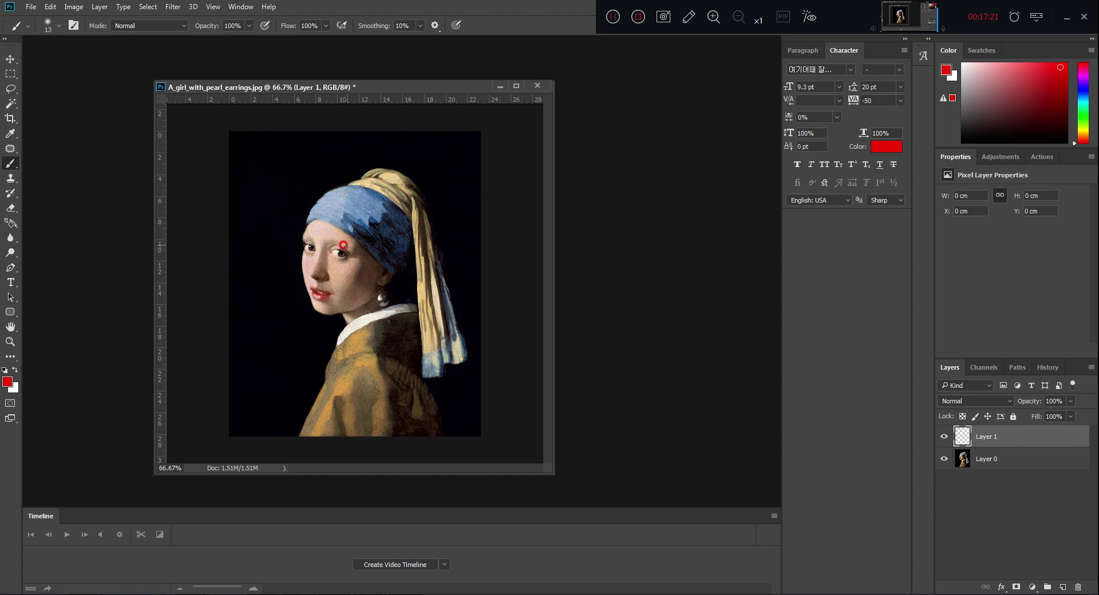
mouse_move(286, 204)
left_mouse_down()
mouse_move(410, 262)
mouse_move(391, 285)
left_mouse_up()
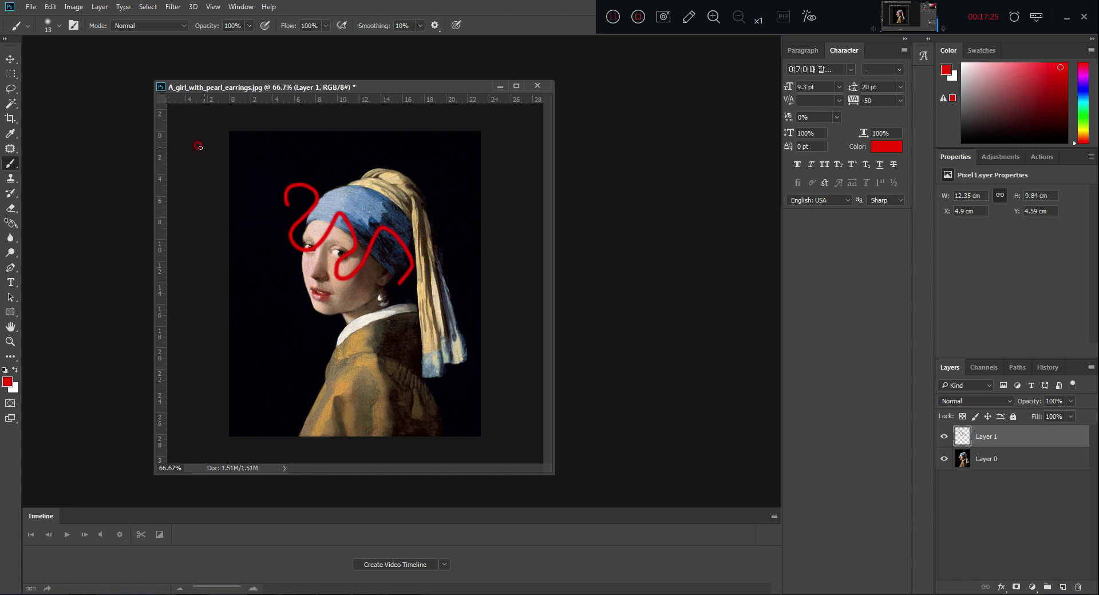
- Set the brush to 67 px with 59% hardness and paint thick red strokes beside the face
left_click(59, 29)
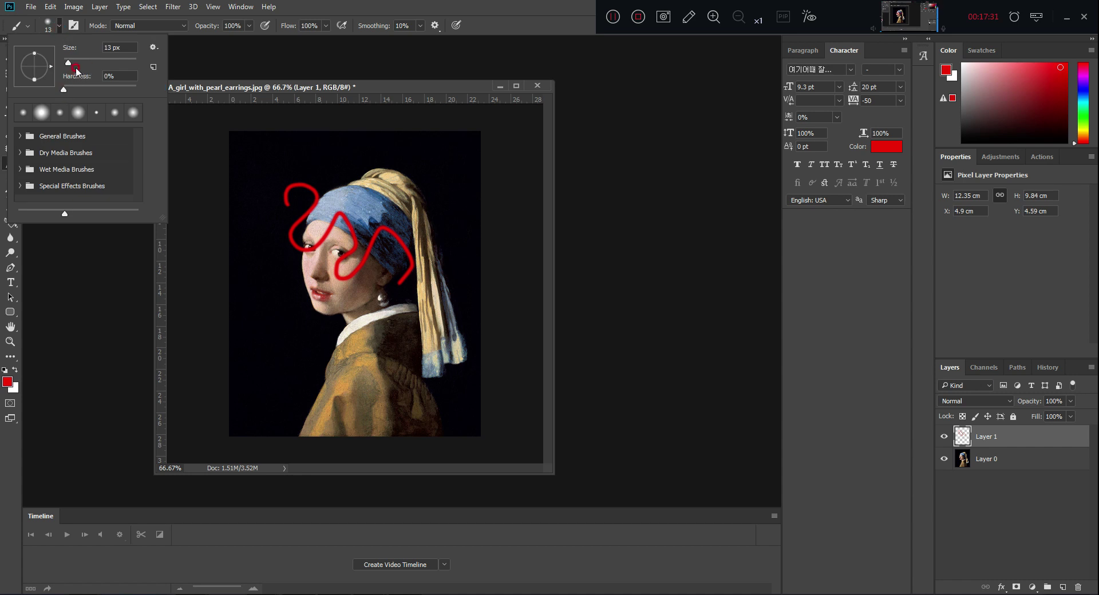
left_click_drag(65, 64, 89, 63)
mouse_move(350, 163)
left_mouse_down()
mouse_move(361, 171)
mouse_move(371, 316)
left_mouse_up()
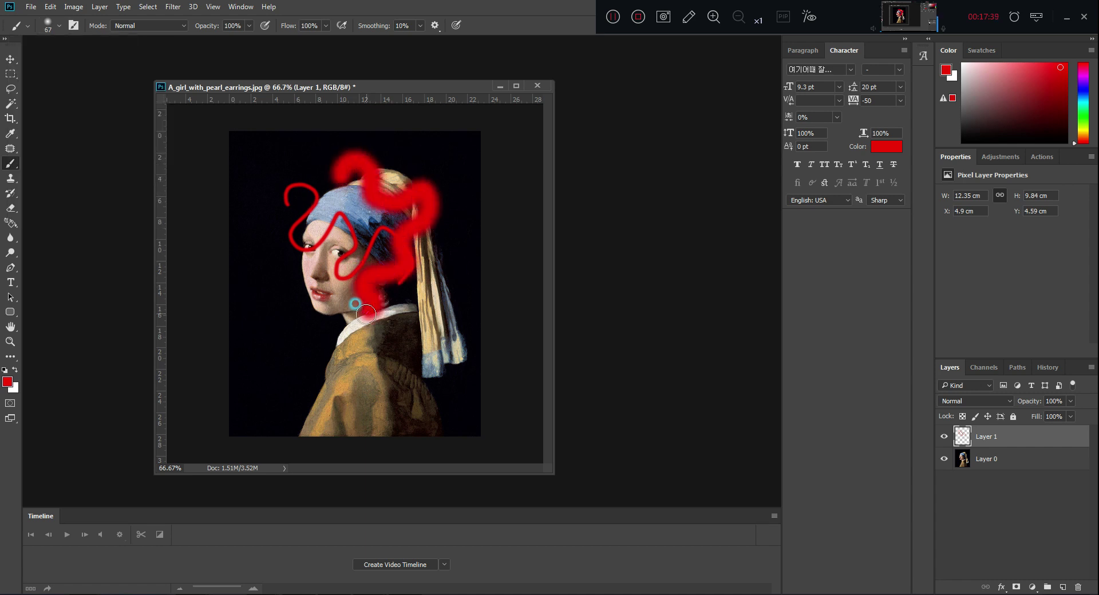
left_click(59, 27)
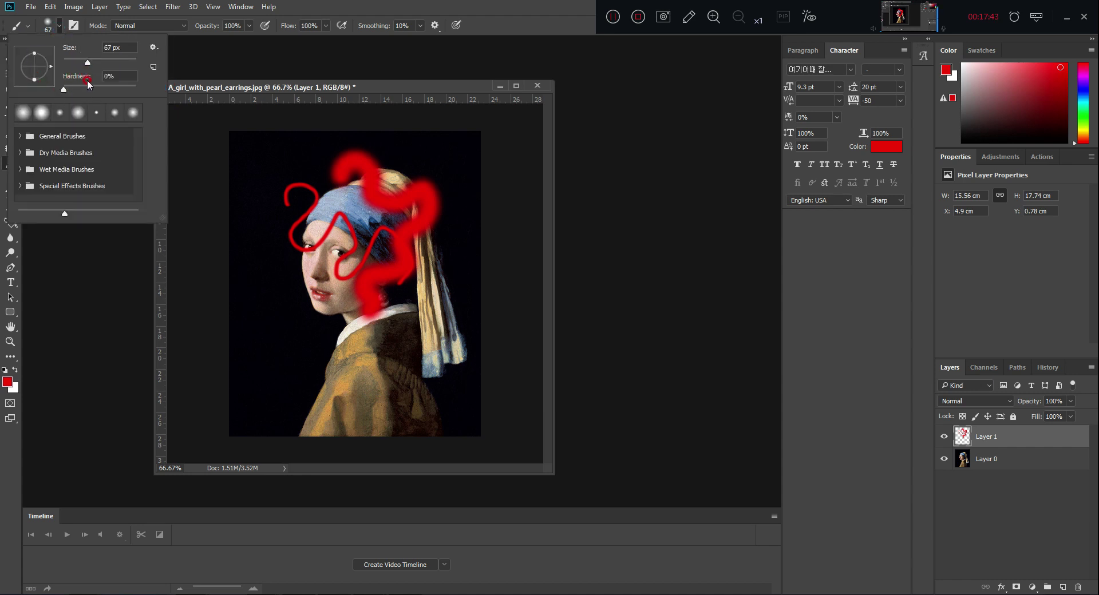
left_click_drag(65, 90, 106, 91)
left_click(267, 114)
left_click(291, 87)
mouse_move(273, 207)
left_mouse_down()
mouse_move(278, 314)
mouse_move(294, 347)
mouse_move(428, 356)
left_mouse_up()
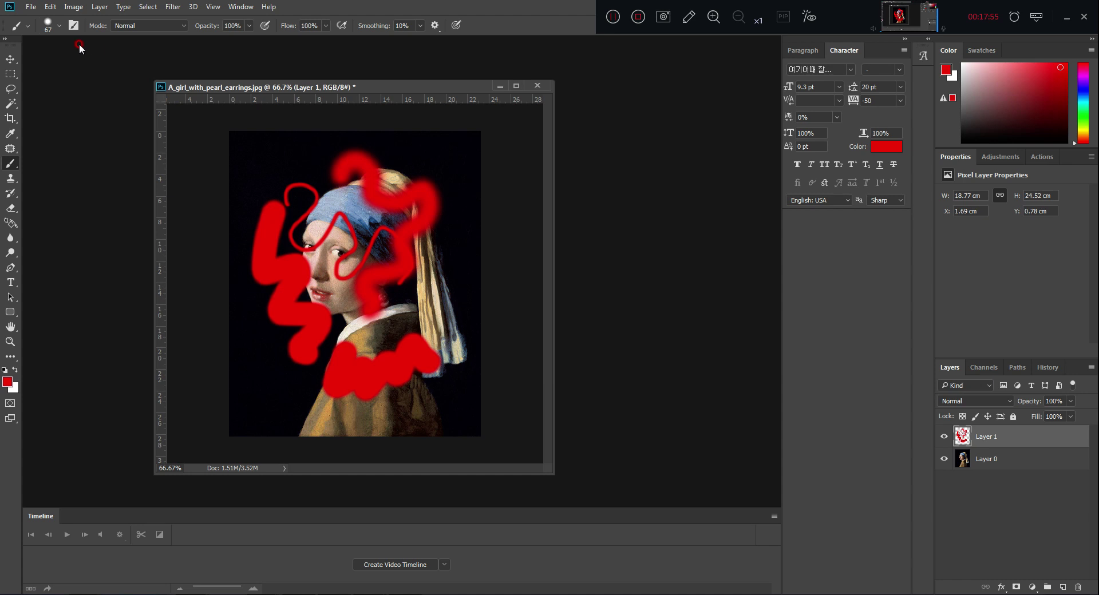
- Paint a 23 px, 50%-opacity red squiggle at lower left, then restore opacity to 100%
left_click(60, 26)
left_click_drag(86, 63, 71, 63)
left_click(86, 110)
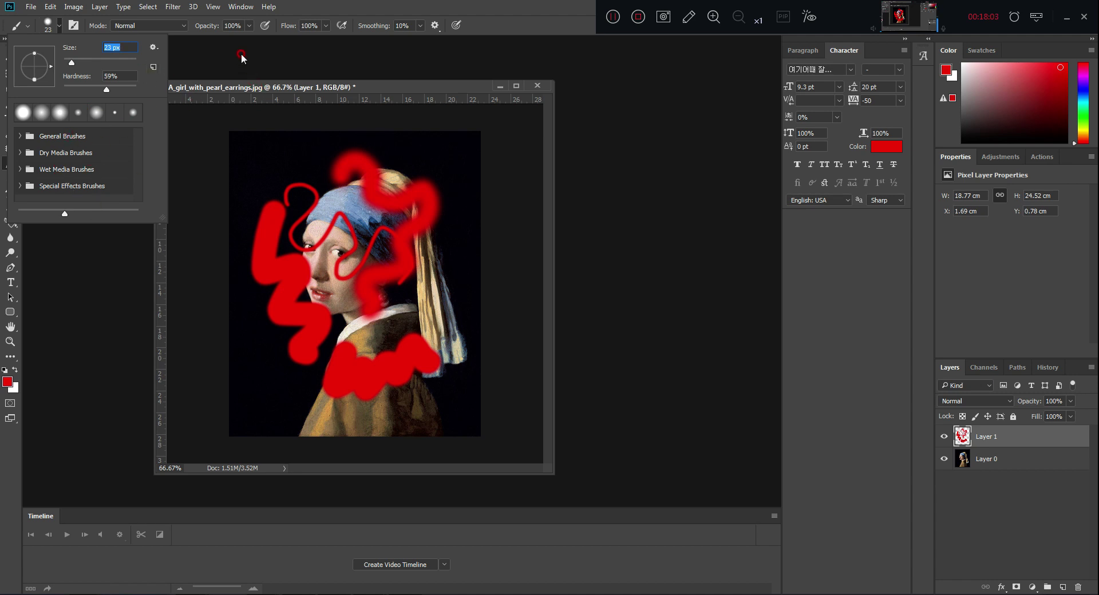
left_click(294, 7)
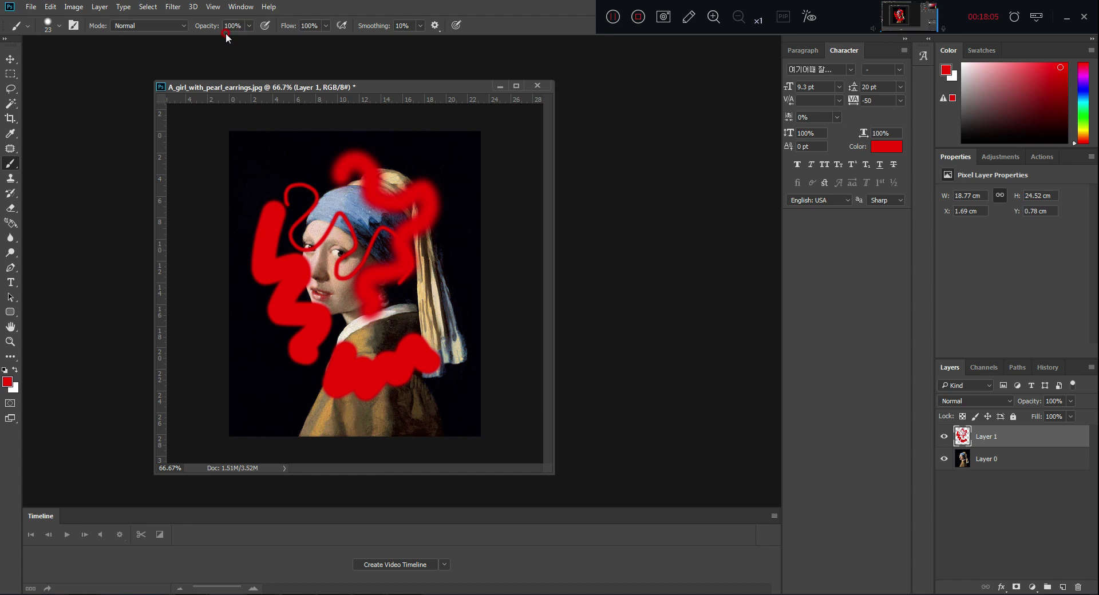
left_click_drag(210, 28, 219, 29)
left_click_drag(212, 27, 246, 44)
key("5")
mouse_move(275, 351)
left_mouse_down()
mouse_move(284, 402)
mouse_move(371, 423)
mouse_move(367, 412)
mouse_move(395, 407)
mouse_move(382, 400)
mouse_move(412, 398)
left_mouse_up()
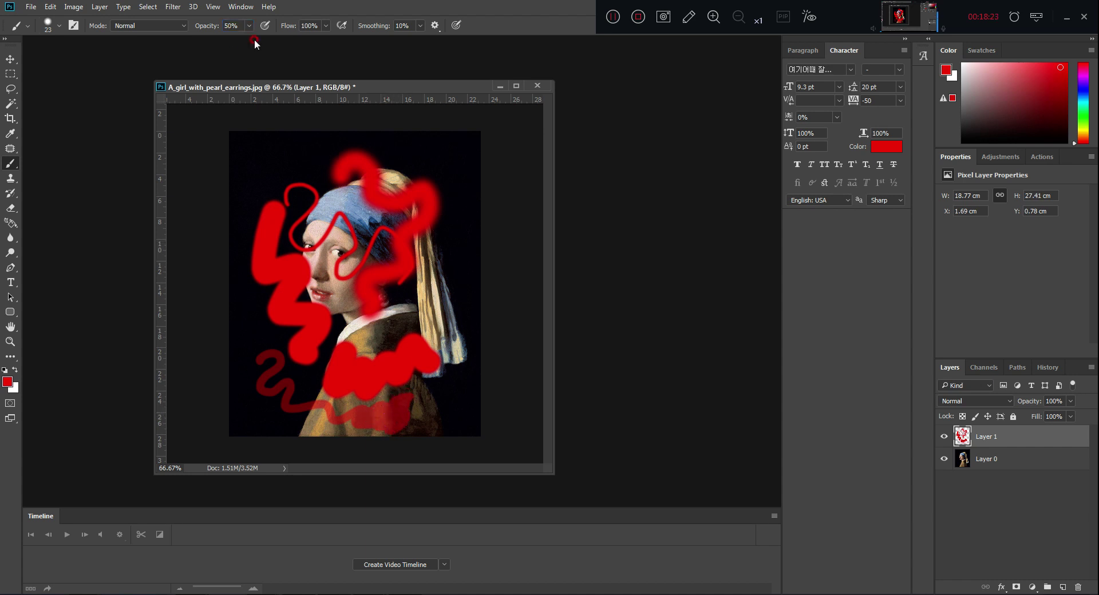
left_click(228, 26)
mouse_move(215, 28)
left_mouse_down()
mouse_move(233, 110)
mouse_move(400, 161)
left_mouse_up()
- Select the Clone Stamp tool and drag the red-painted Layer 1 to the trash
left_click(11, 183)
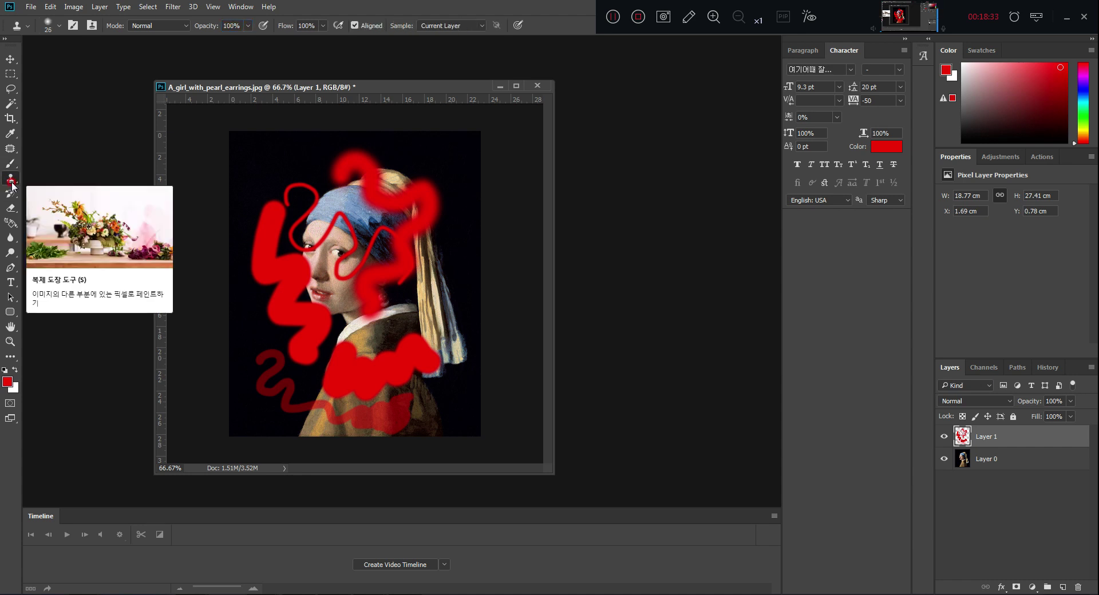
right_click(11, 183)
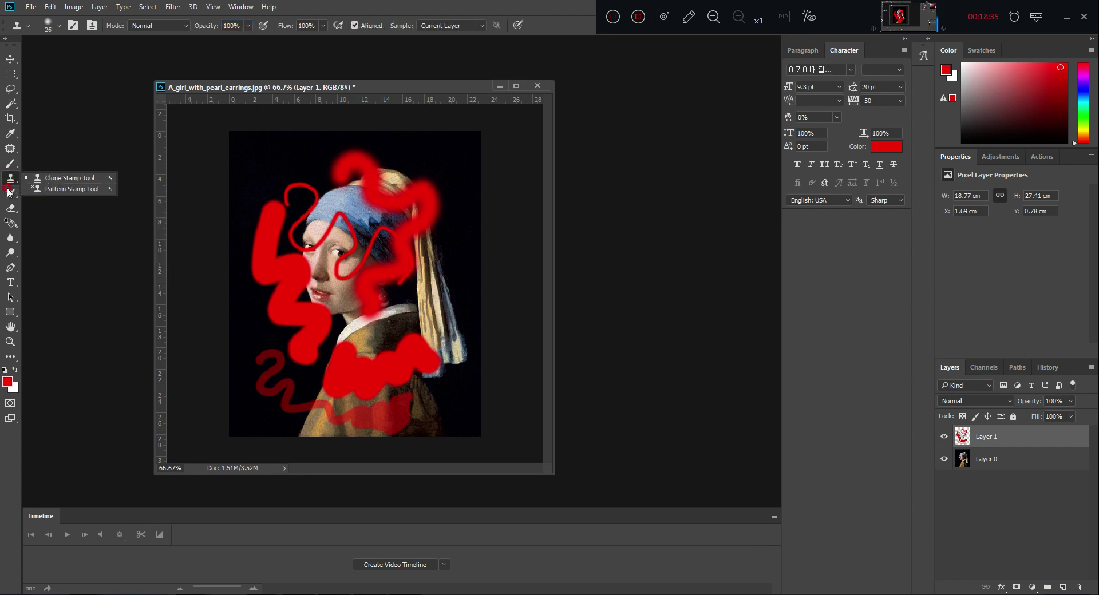
left_click(10, 179)
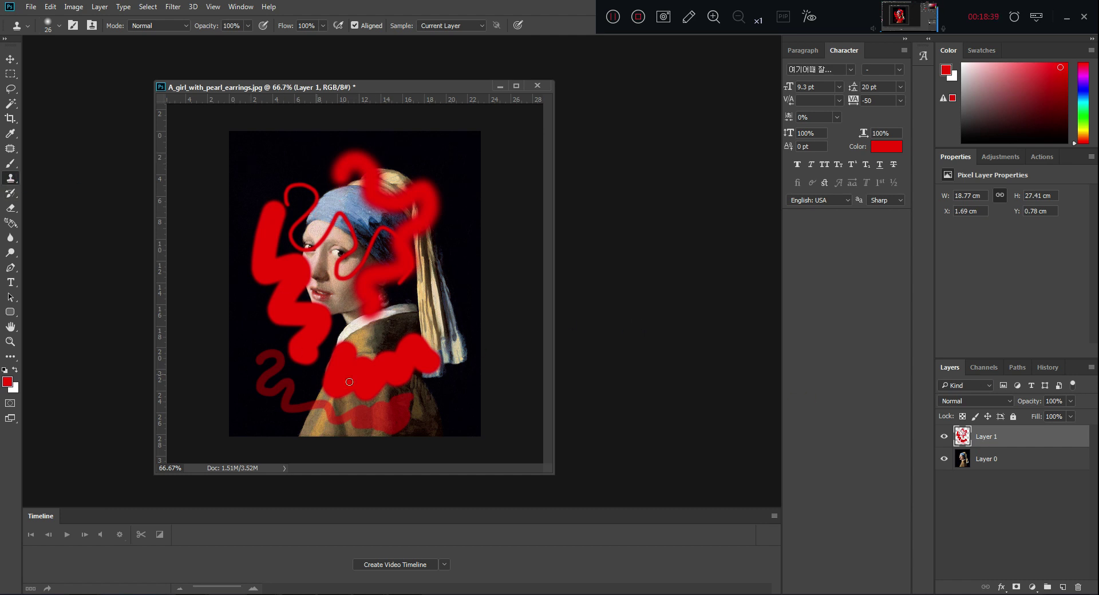
left_click_drag(1002, 450, 1079, 581)
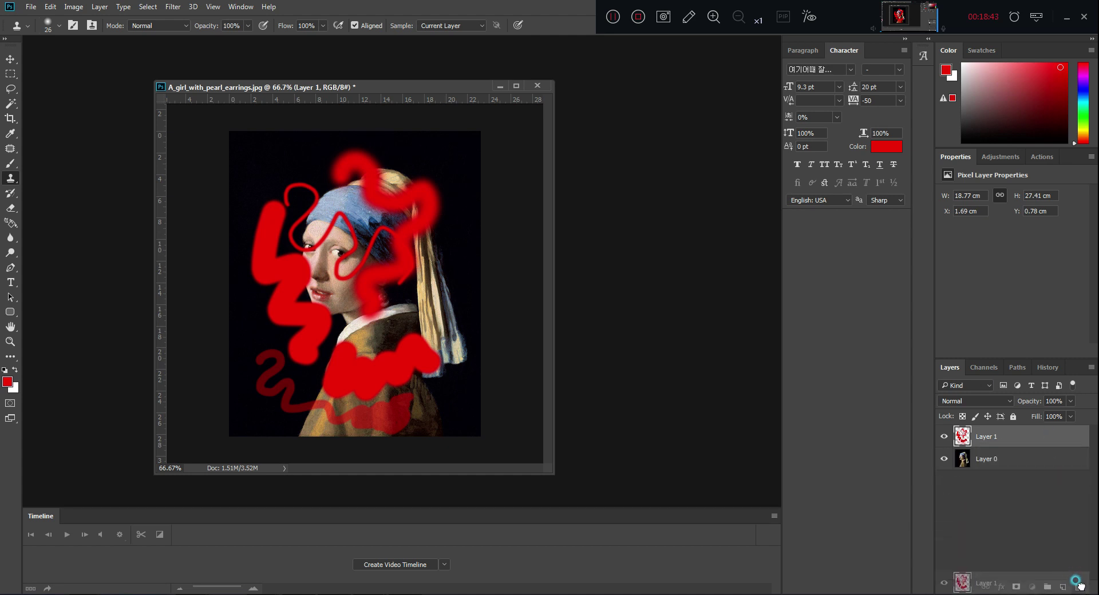
left_click_drag(1079, 582, 1078, 585)
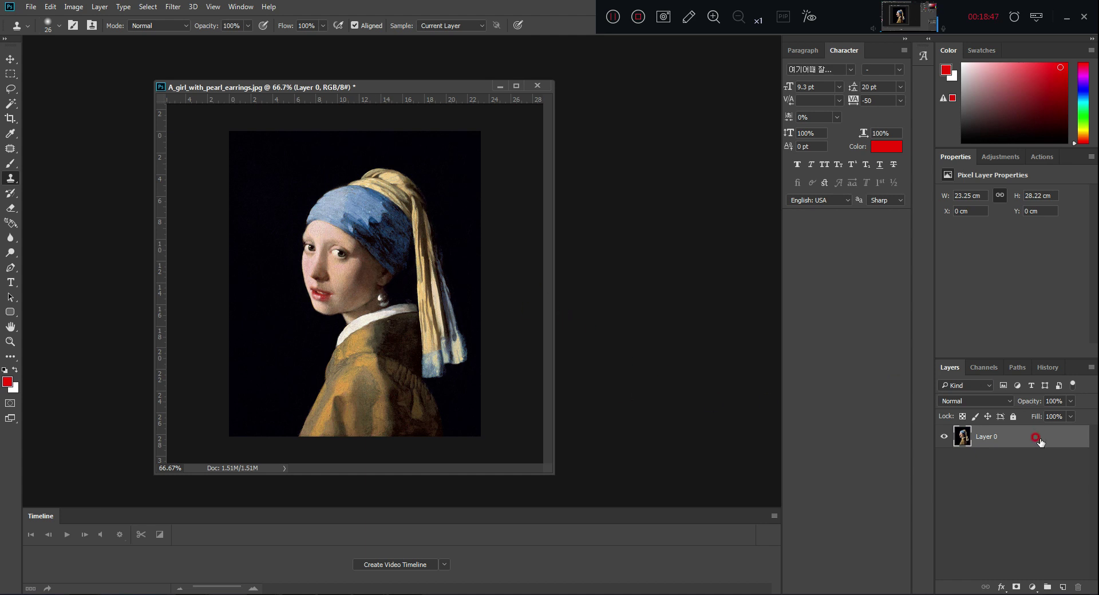
- Duplicate Layer 0 as Layer 0 copy, trial-clone the girl's face onto the background, then undo it
left_click_drag(1042, 437, 1062, 586)
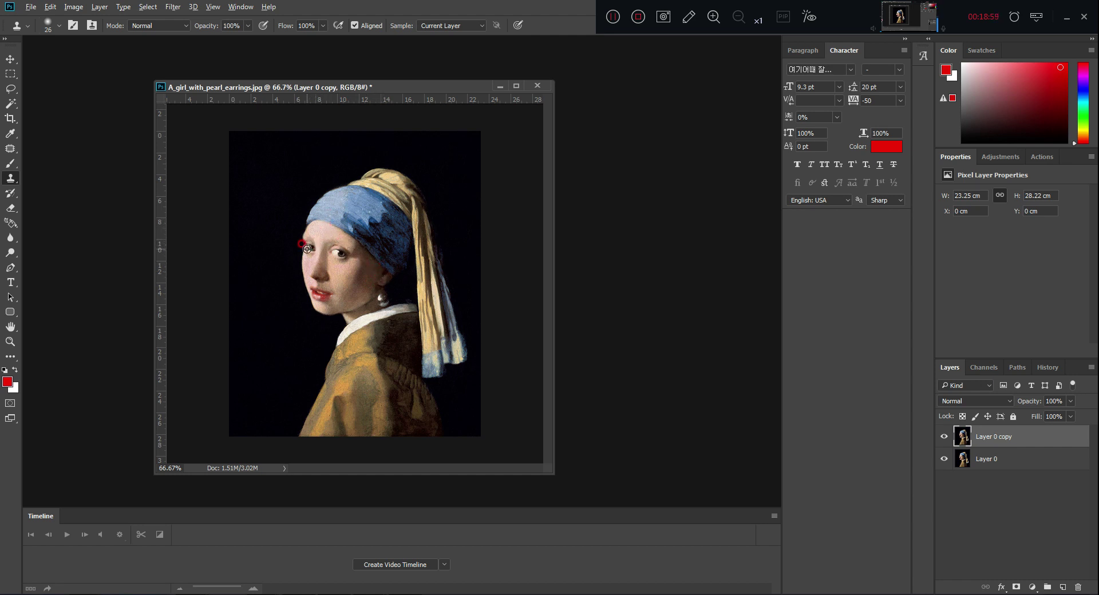
left_click(262, 248)
mouse_move(265, 250)
left_mouse_down()
mouse_move(281, 306)
mouse_move(289, 235)
mouse_move(305, 299)
left_mouse_up()
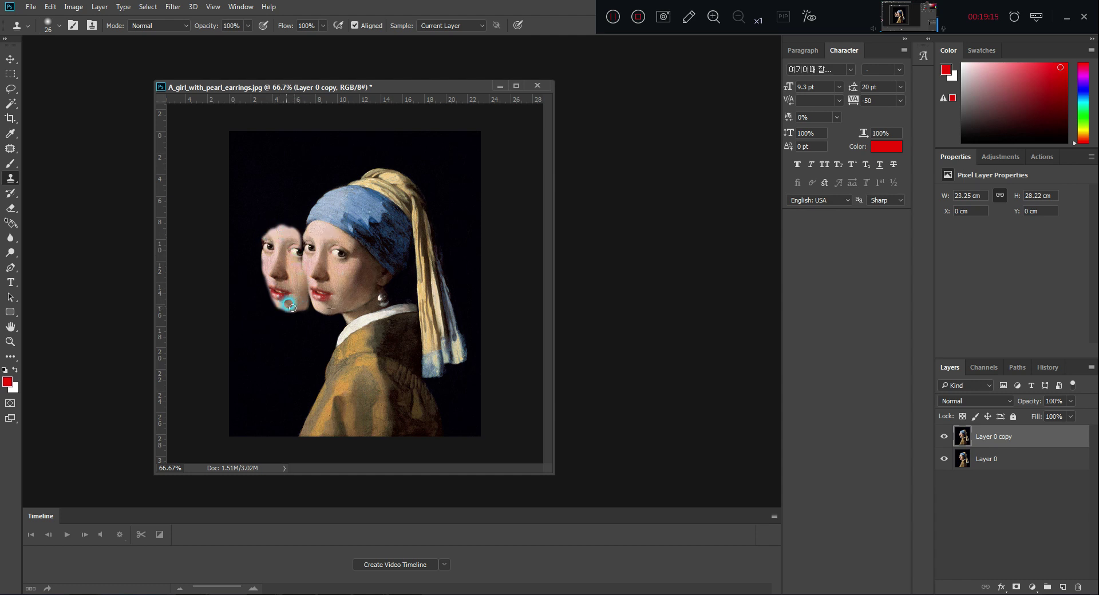
left_click(334, 220, "alt")
left_click(429, 239, "alt")
key("ctrl+z")
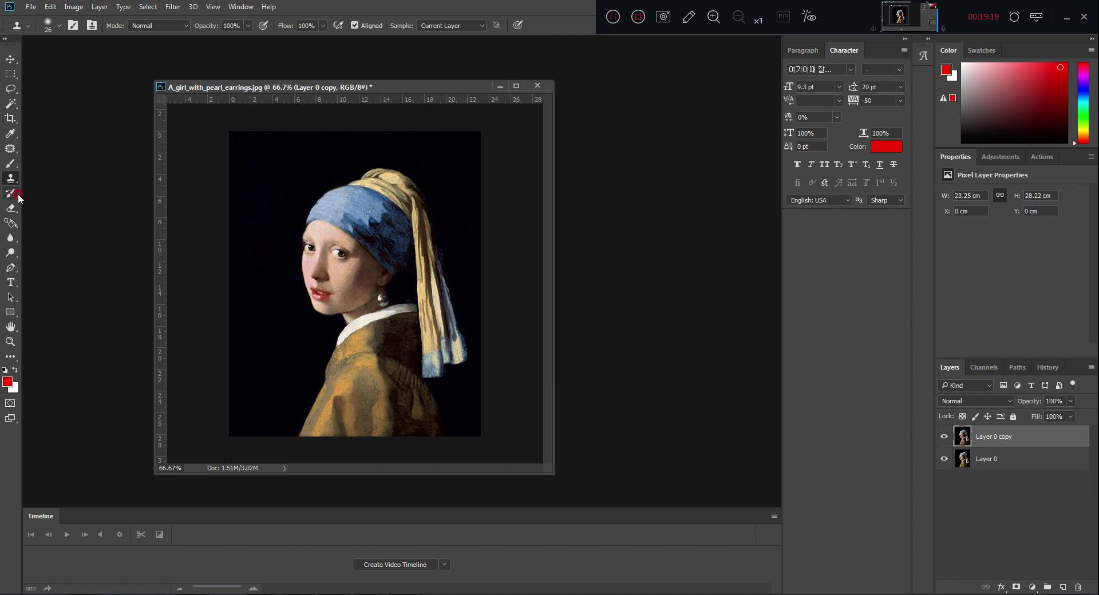
- Switch to the Eraser and erase part of the face on Layer 0 copy
left_click(12, 194)
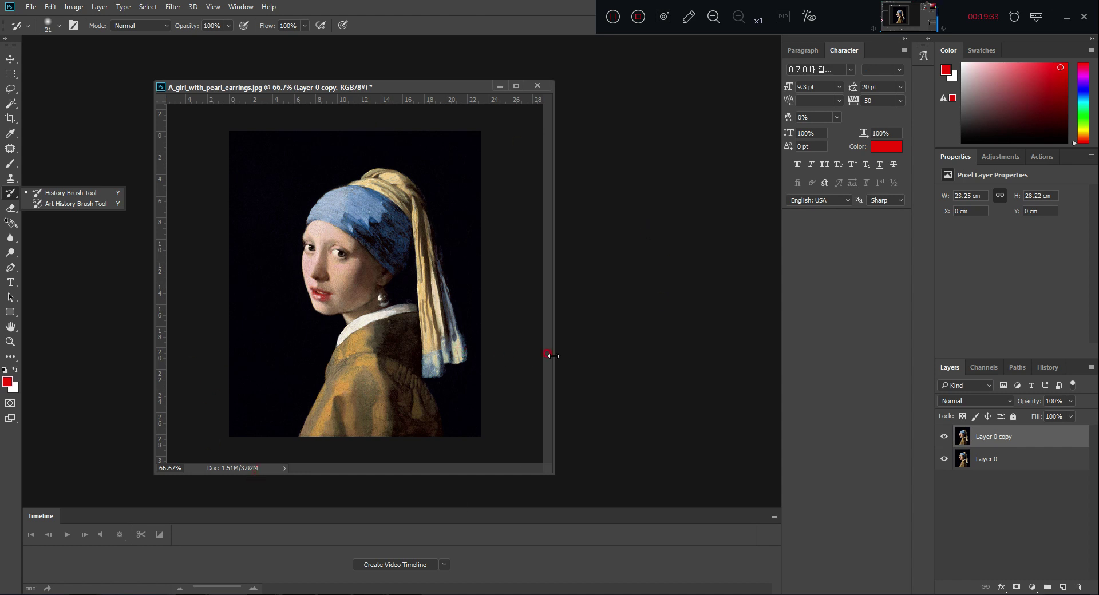
left_click(13, 209)
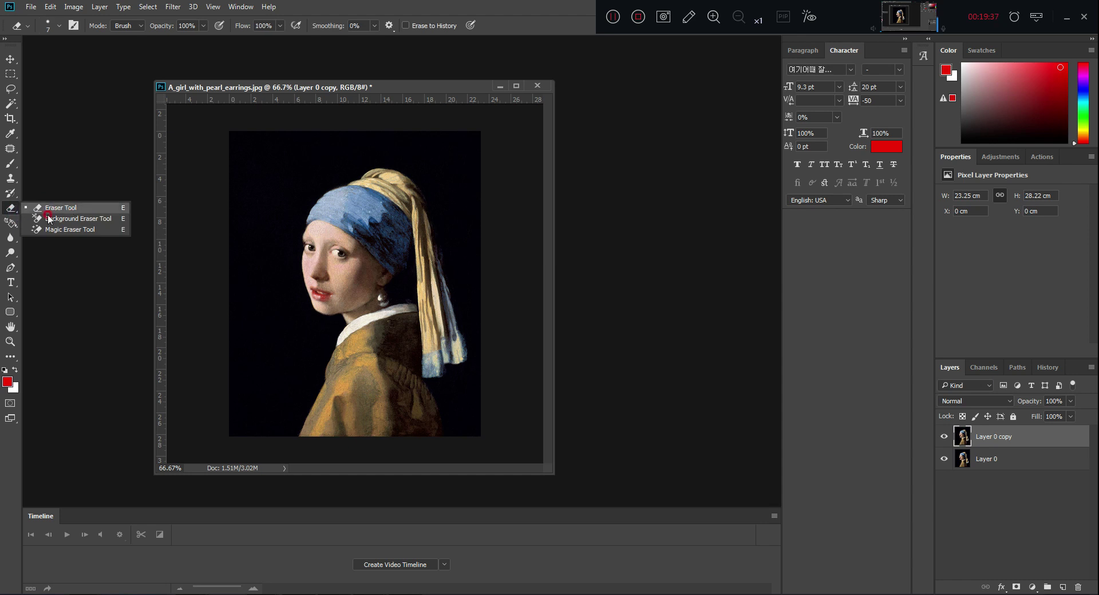
left_click(11, 211)
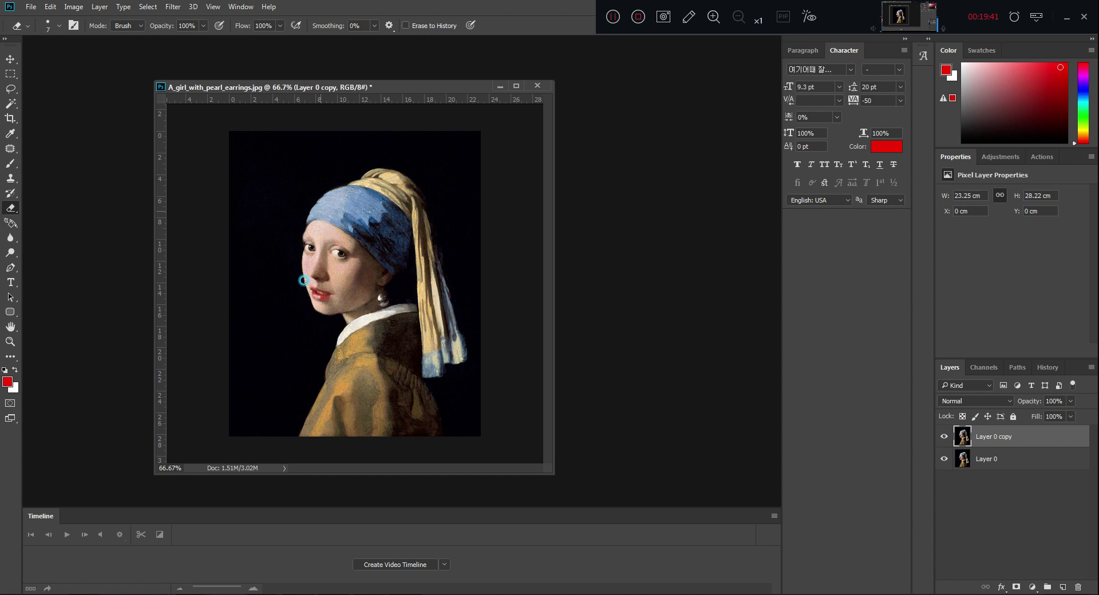
left_click(479, 314)
- Toggle Layer 0's visibility to check the erased area, leave it hidden, and undo the erasing
left_click(943, 460)
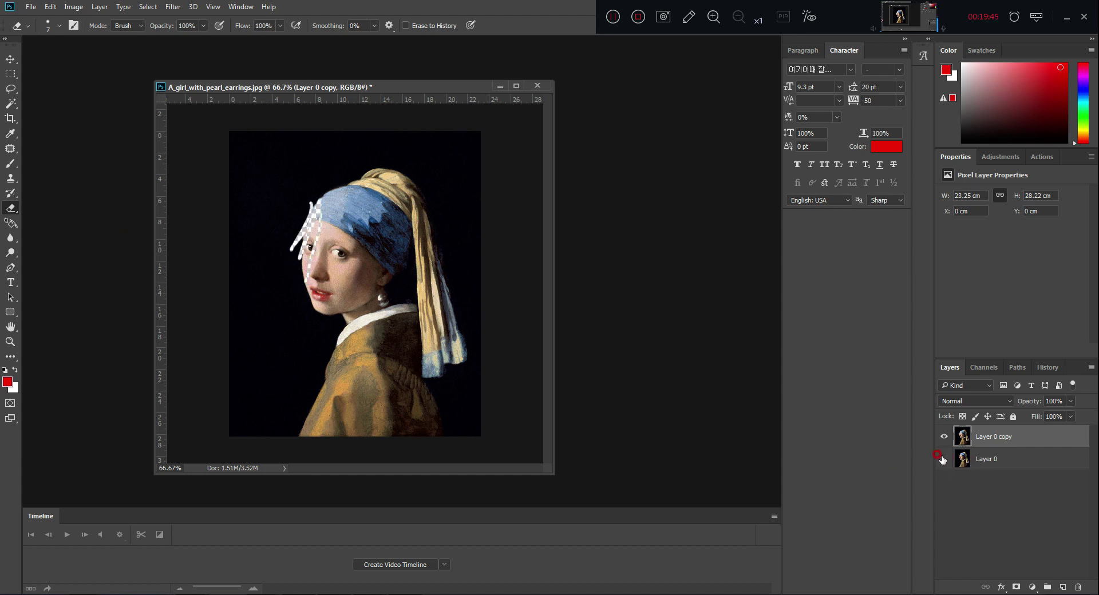
left_click(944, 459)
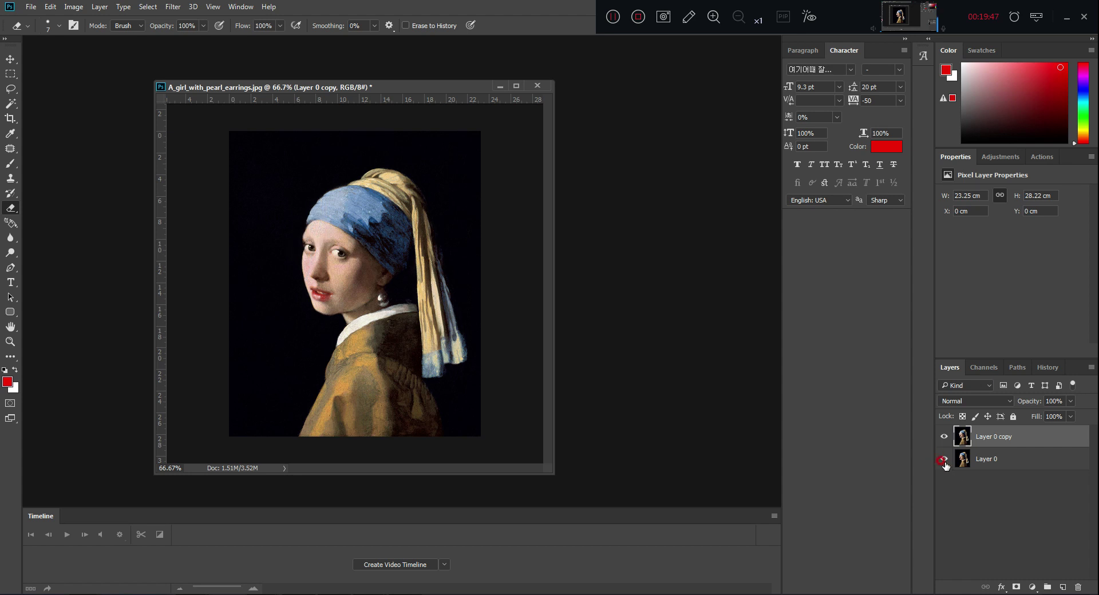
left_click(943, 459)
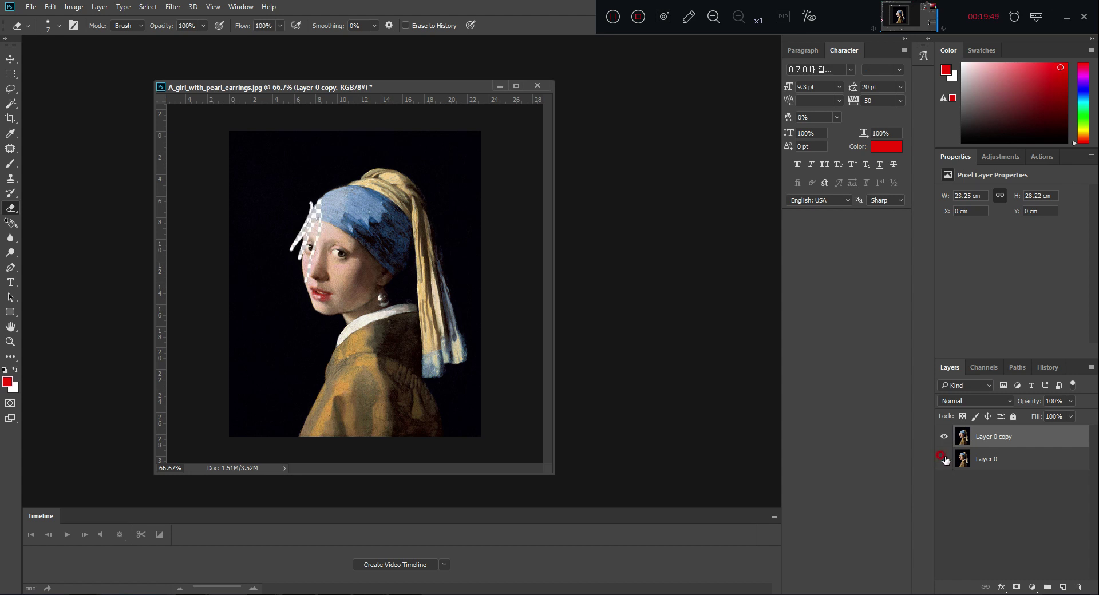
left_click(135, 155)
key("ctrl+z")
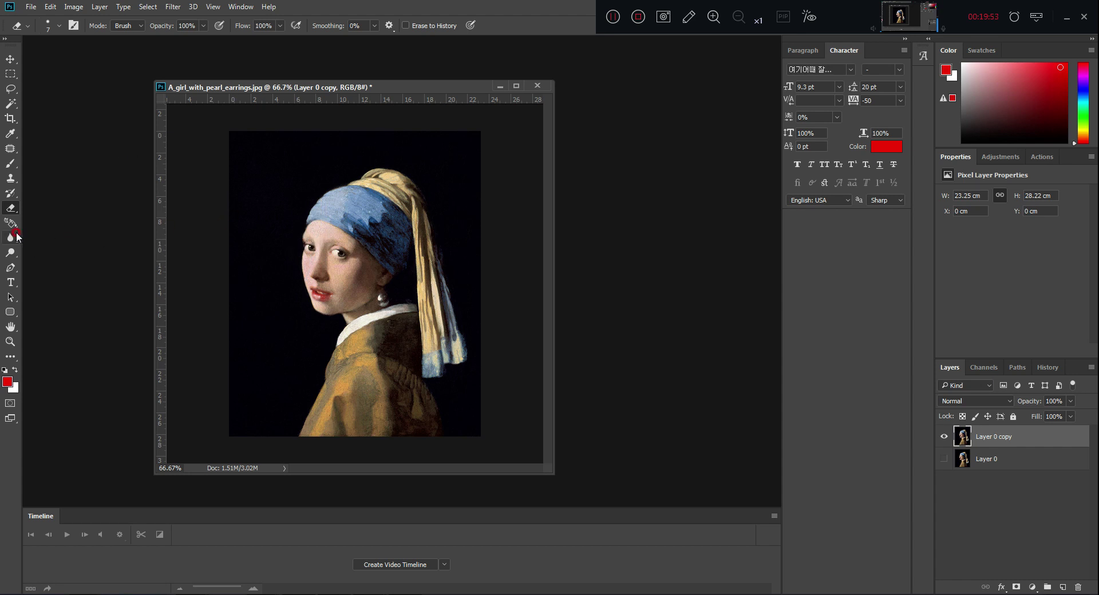
left_click(10, 223)
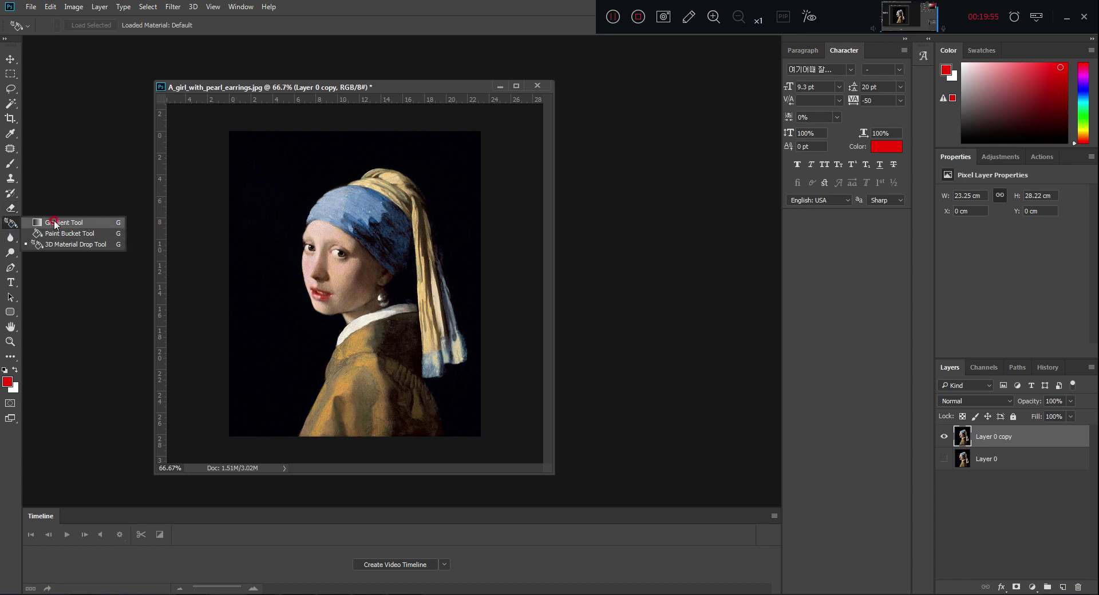